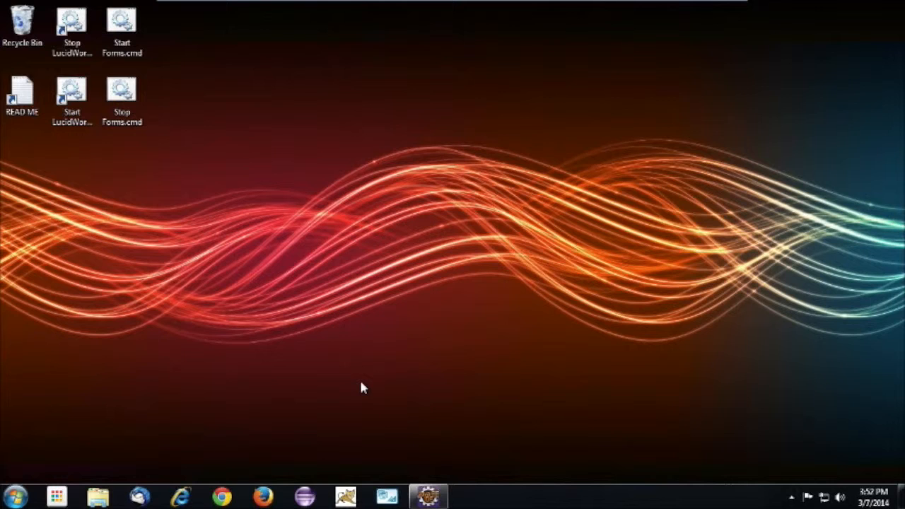
Open Firefox and log in to Portal Manager as admin with the stored password
left_click(263, 497)
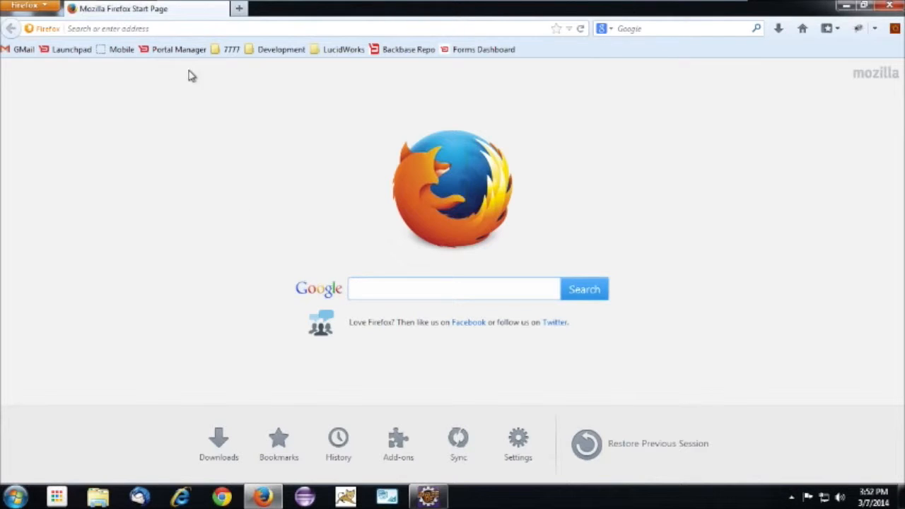
left_click(178, 50)
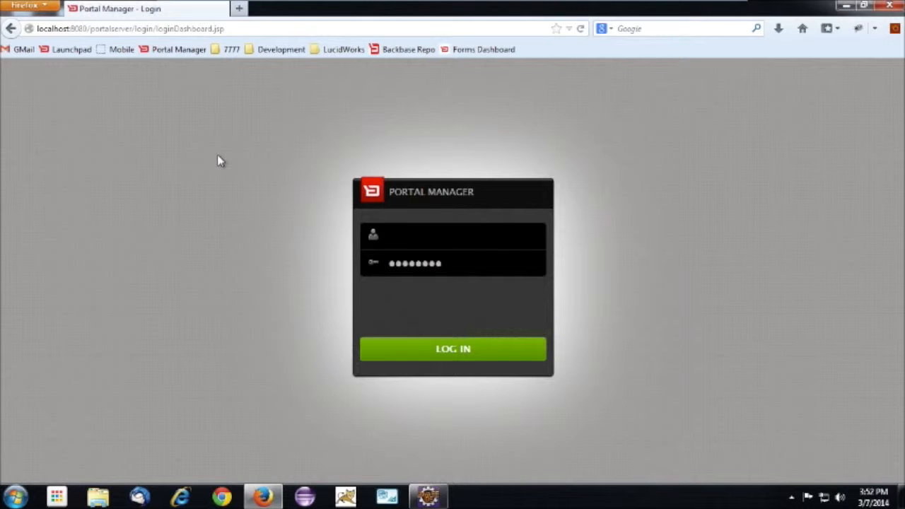
type("admin")
key("Tab")
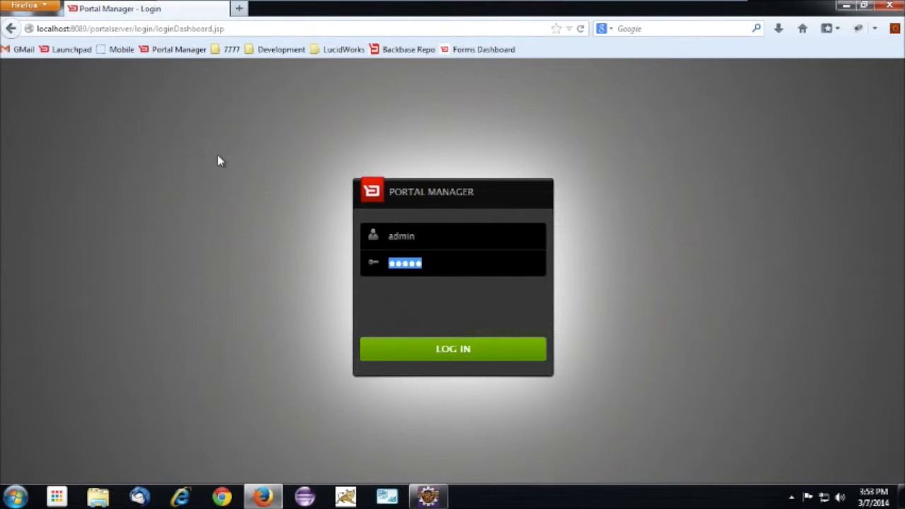
key("Return")
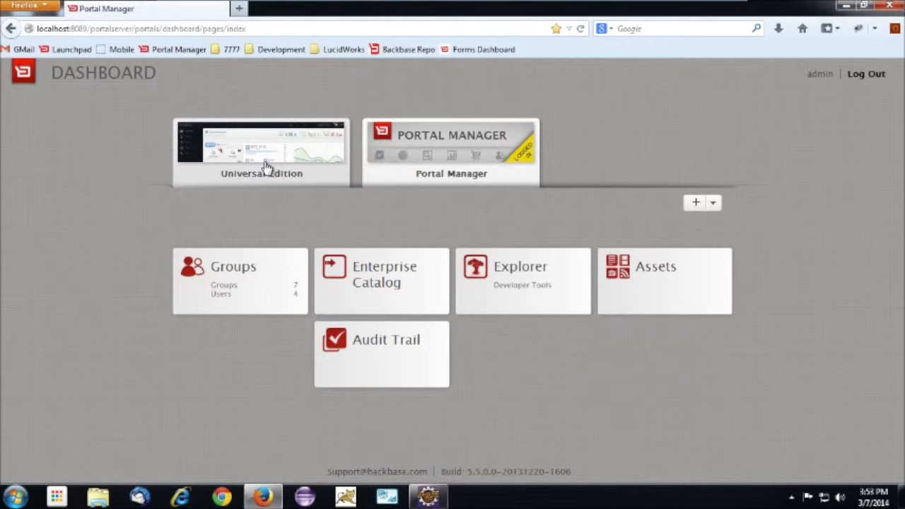
Open the Universal Edition portal's pages and add a Form Container widget to the Forms page
left_click(267, 157)
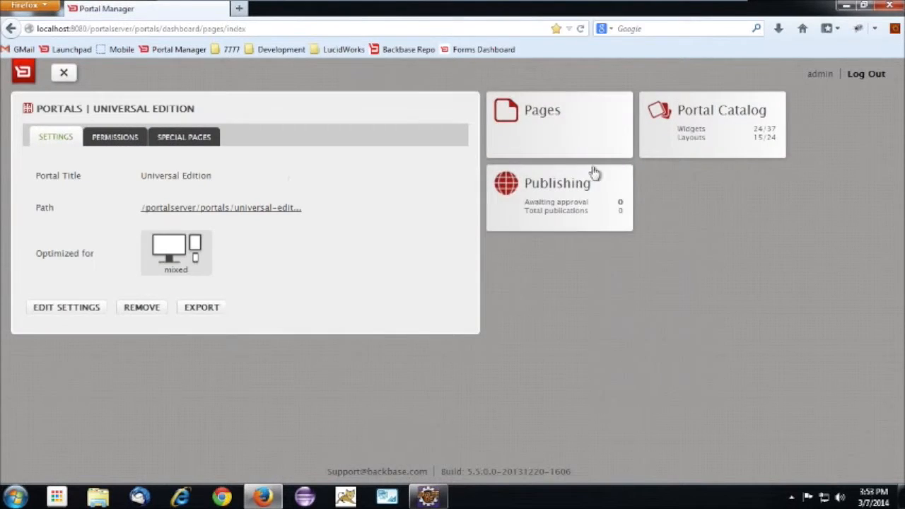
left_click(552, 146)
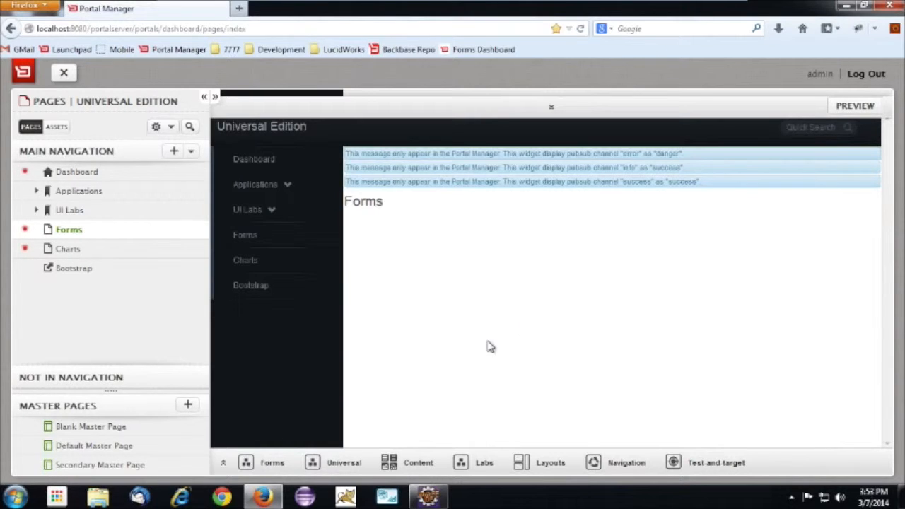
left_click(270, 462)
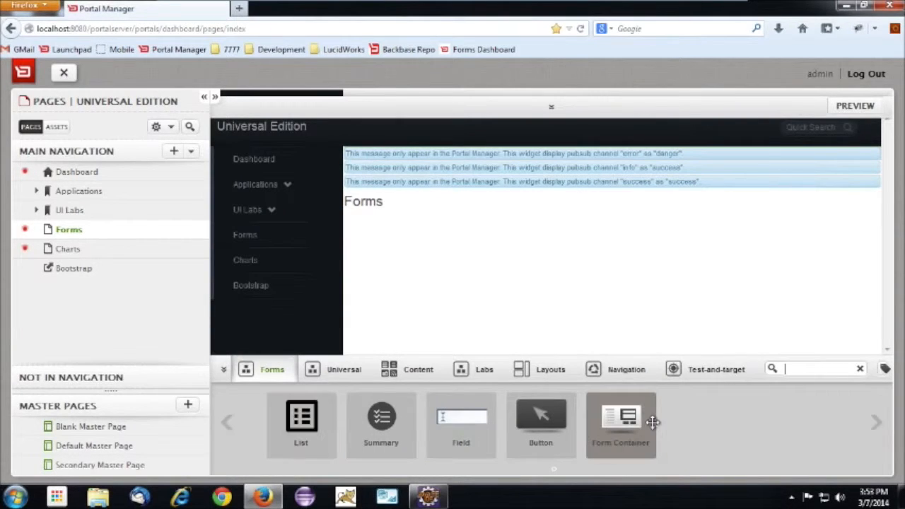
left_click_drag(647, 436, 639, 247)
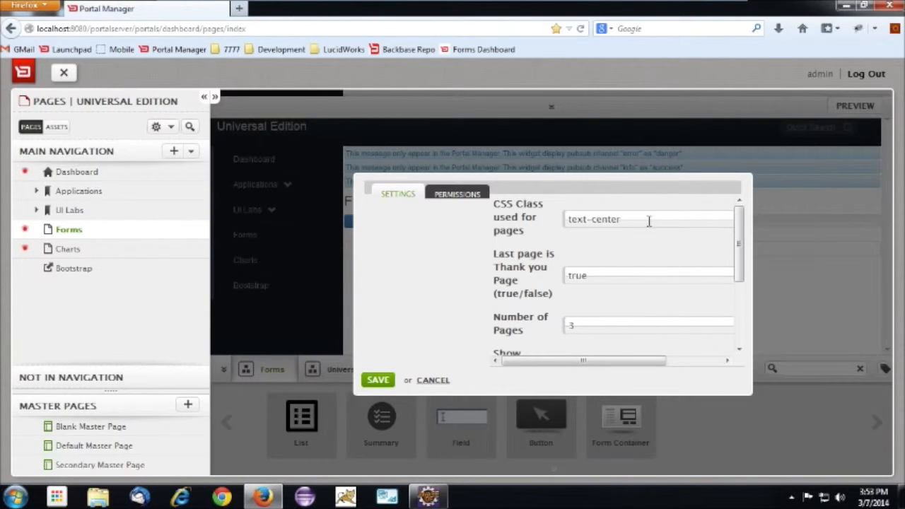
Review the Form Container's CSS class, thank-you page, page count, breadcrumb and progress bar settings, then save them
left_click_drag(648, 220, 495, 224)
key("BackSpace")
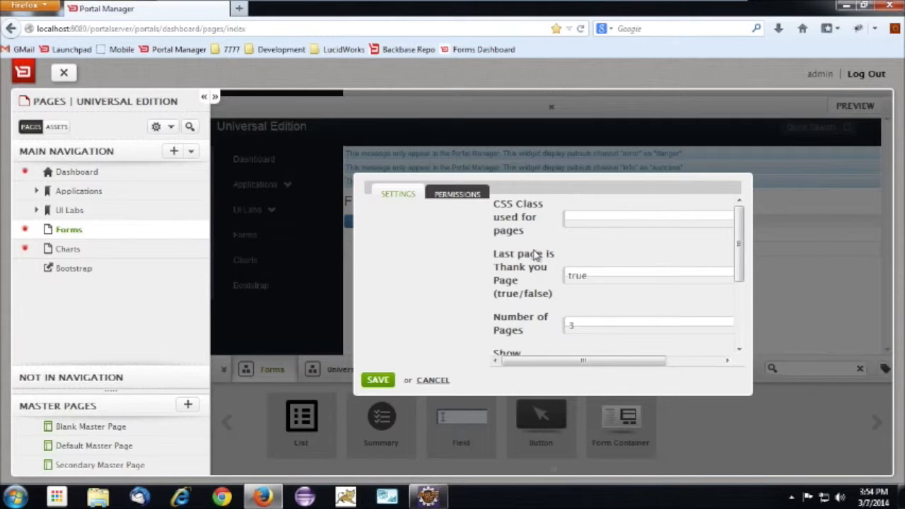
left_click_drag(740, 253, 739, 296)
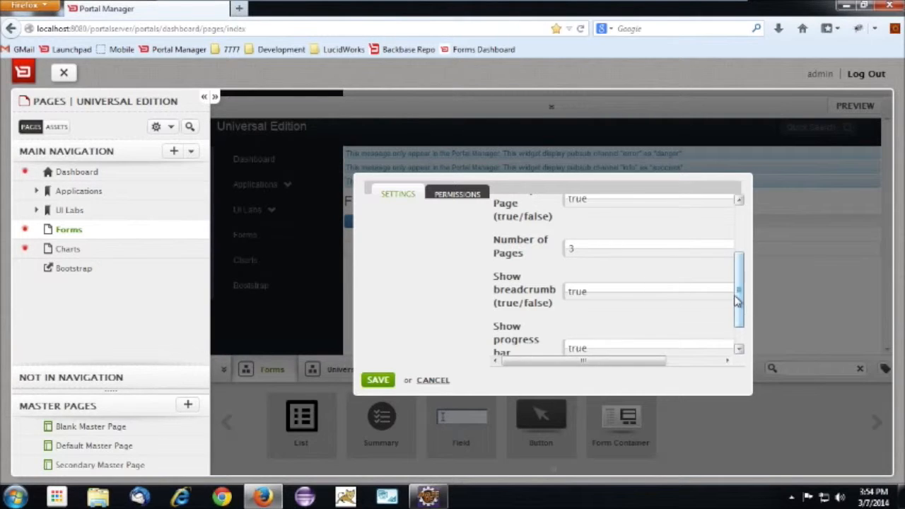
left_click_drag(736, 295, 740, 323)
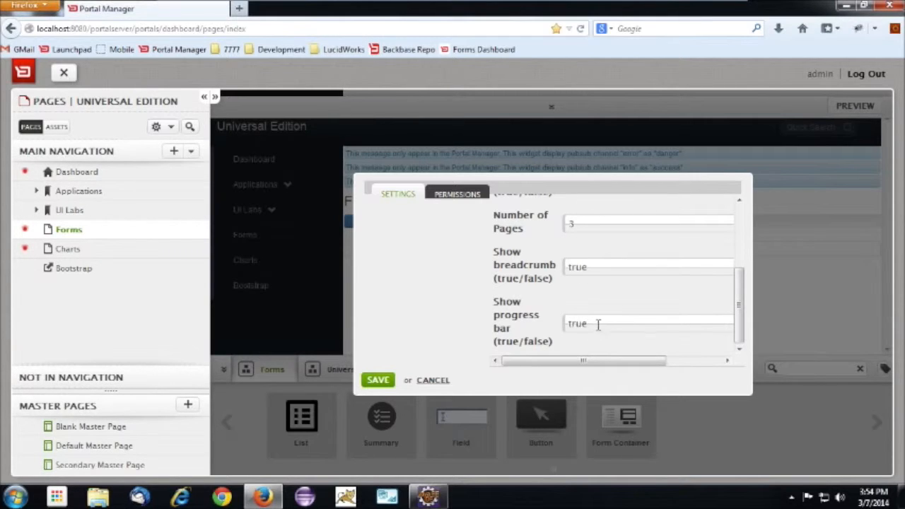
left_click_drag(741, 320, 745, 259)
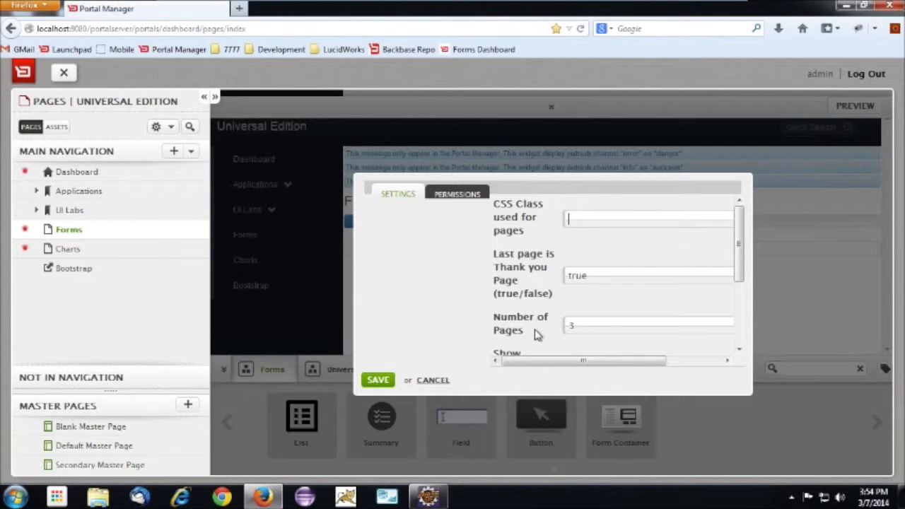
left_click(375, 382)
left_click(82, 237)
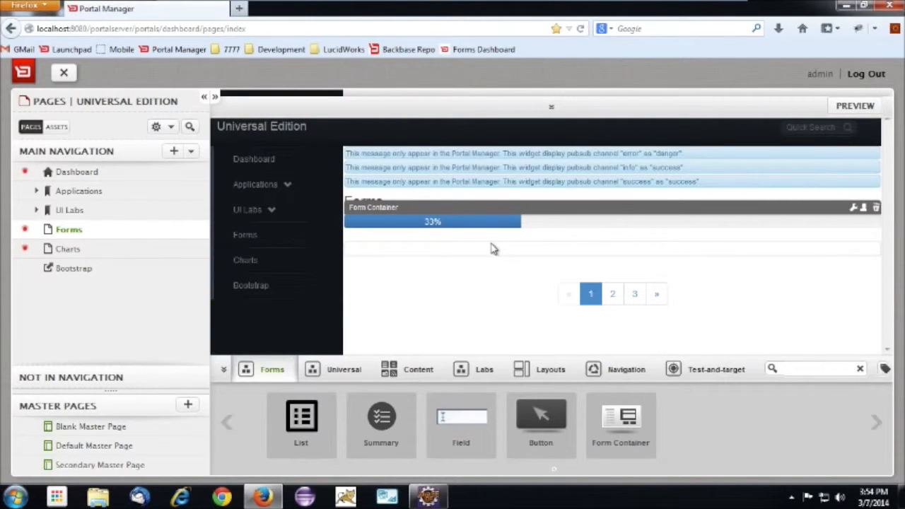
Step back and forth through the Form Container's three pages to examine the progress bar and page navigation, ending on page 1
left_click(612, 296)
left_click(634, 297)
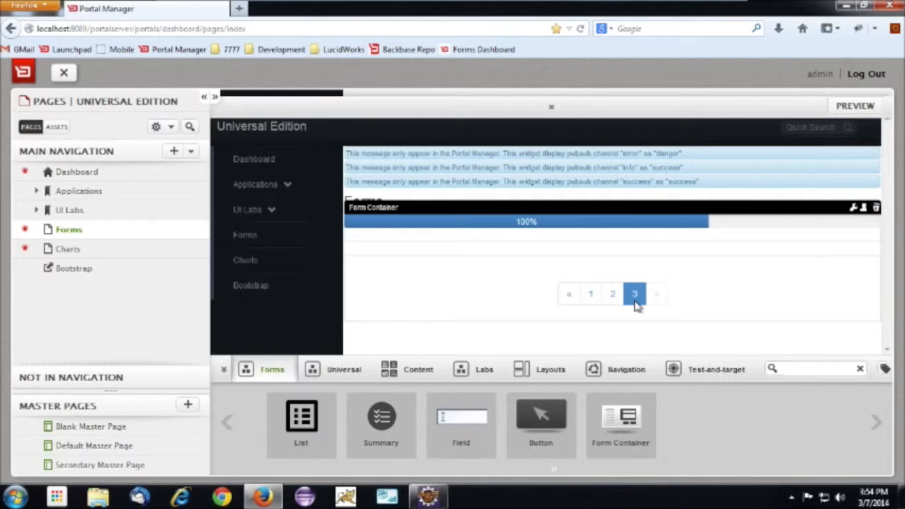
left_click(571, 297)
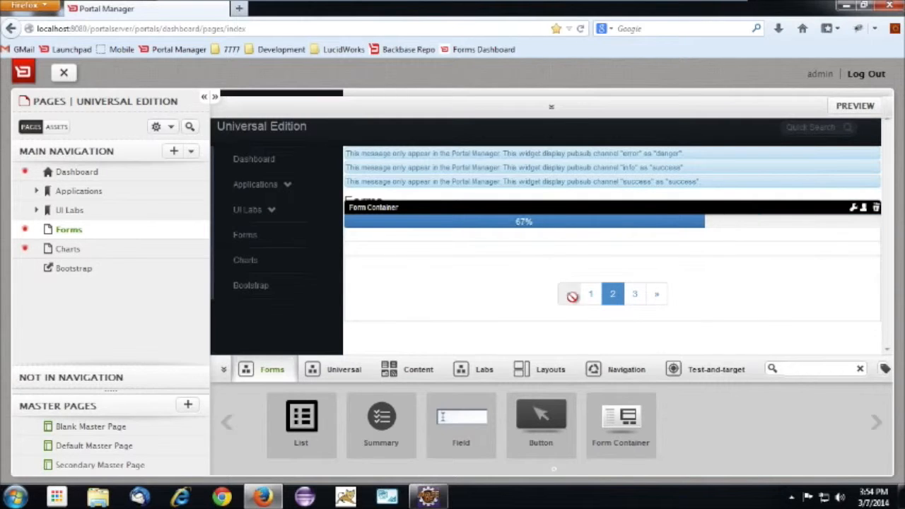
left_click(570, 296)
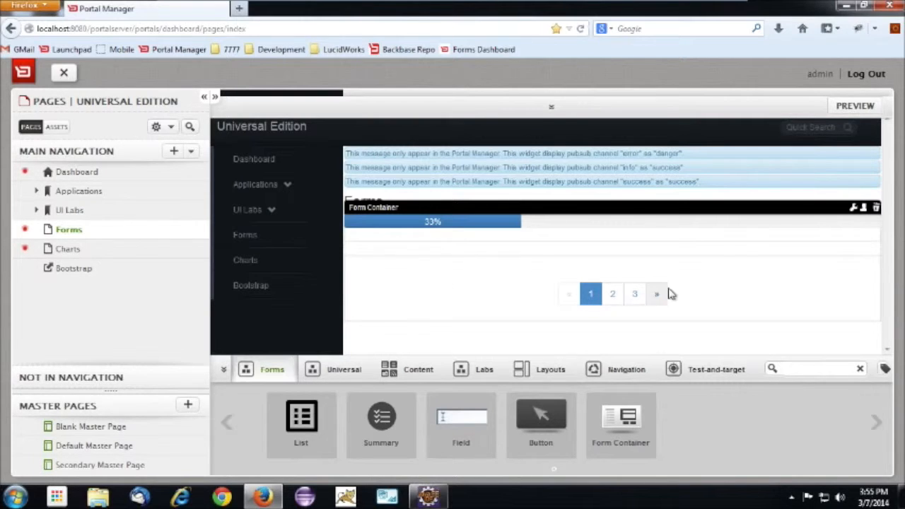
left_click(638, 297)
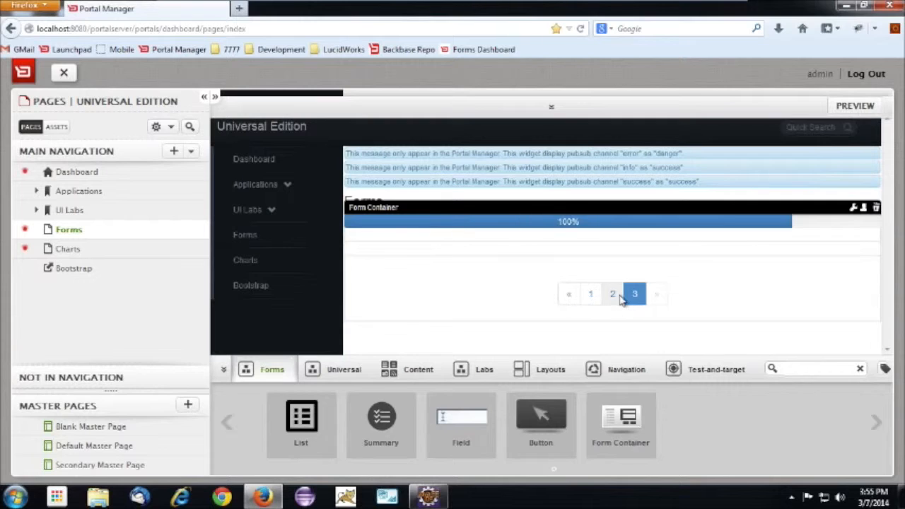
left_click(612, 297)
left_click(591, 297)
left_click(632, 298)
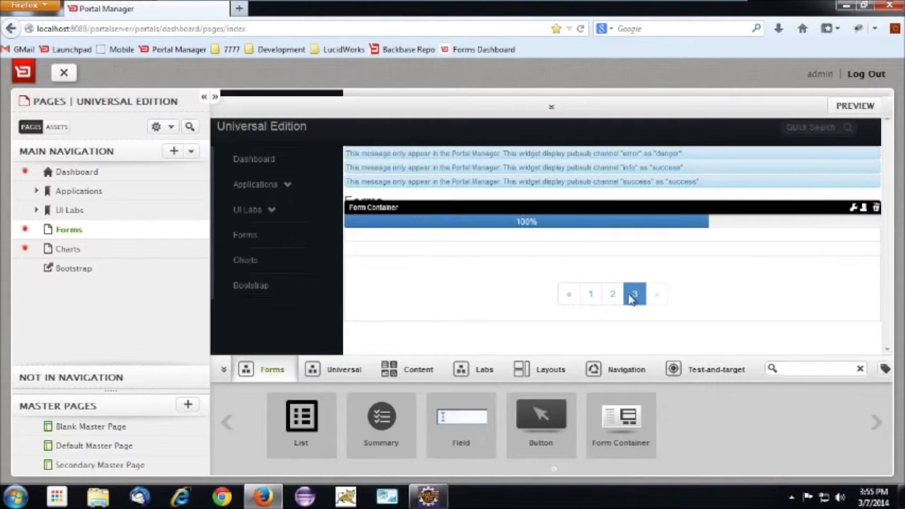
left_click(612, 296)
left_click(589, 297)
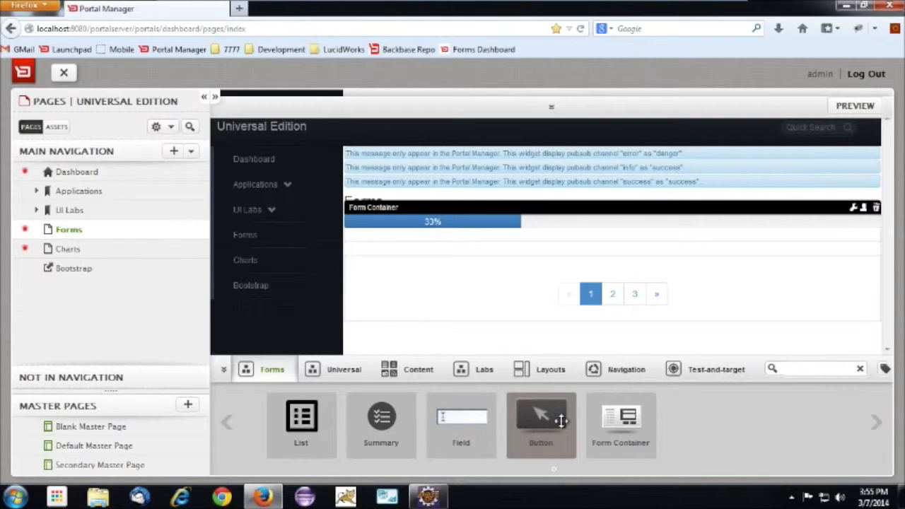
Add a Button widget to page 1 of the form container with the text Next and the type Next Page
left_click_drag(560, 421, 593, 281)
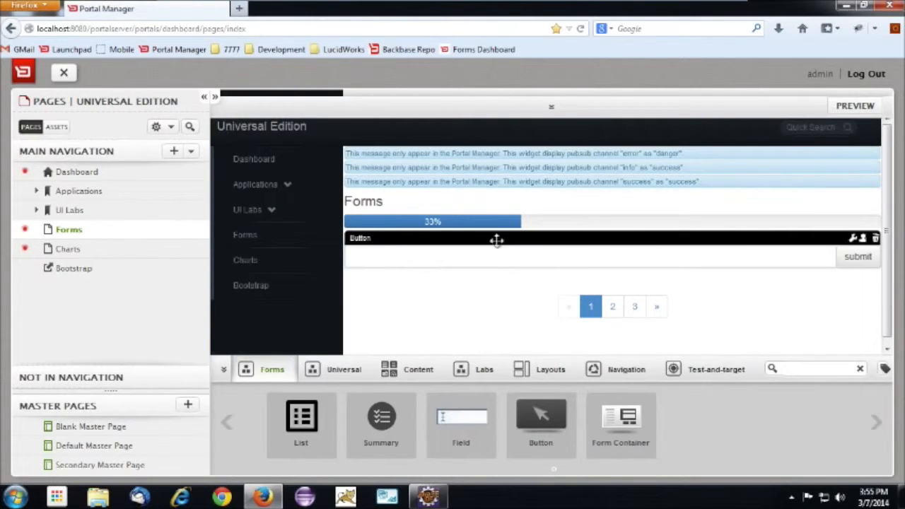
left_click(852, 239)
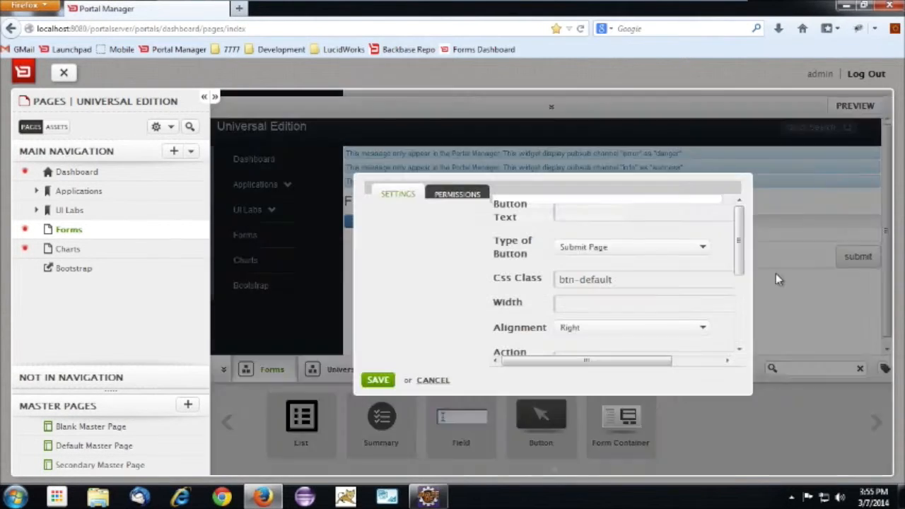
left_click(629, 208)
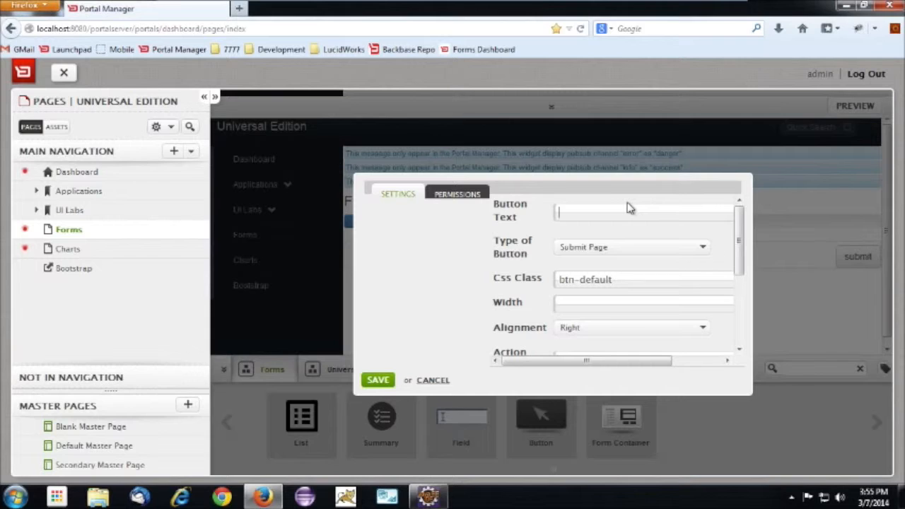
type("Next")
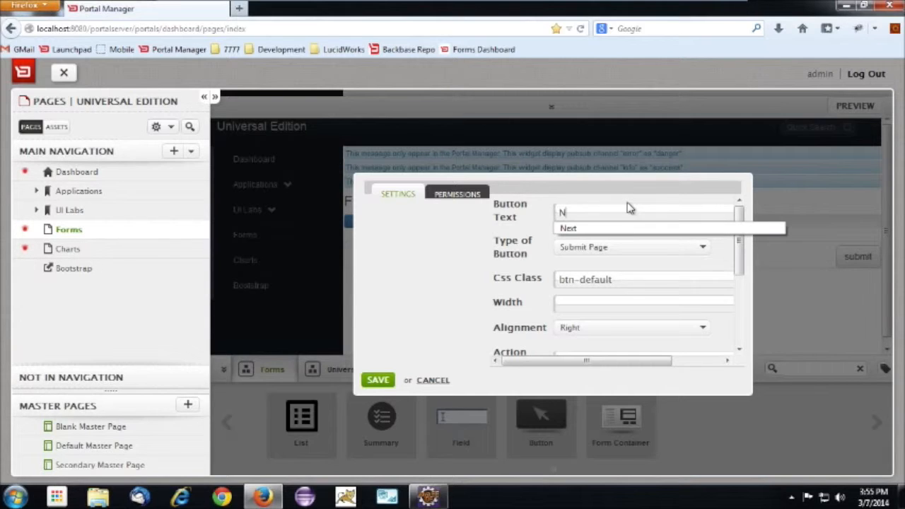
left_click(638, 252)
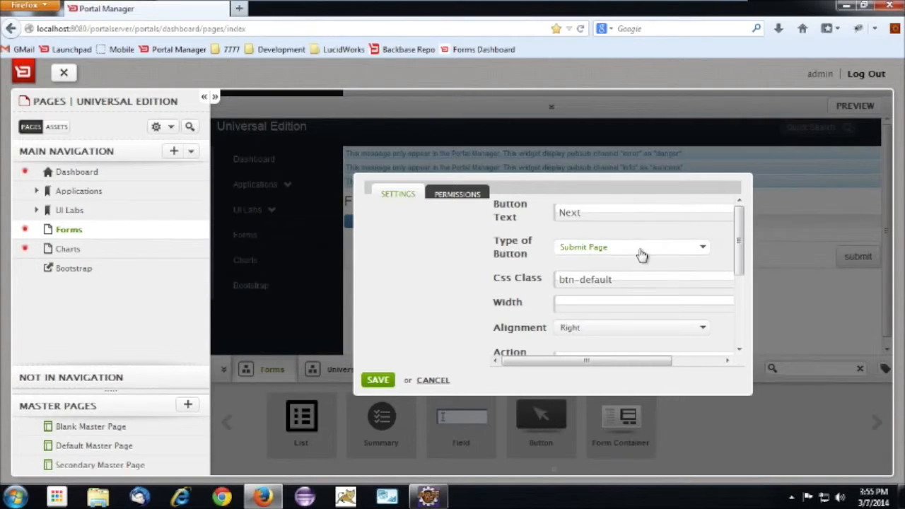
left_click(637, 252)
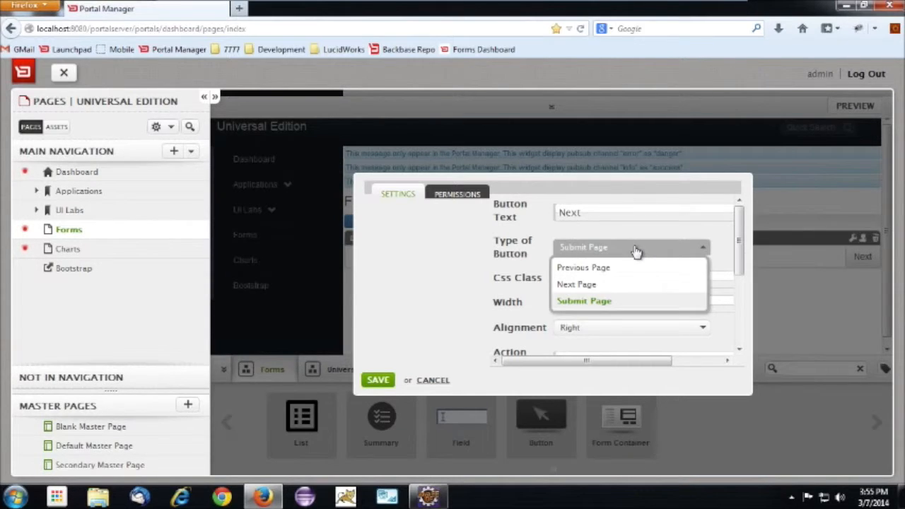
left_click(590, 285)
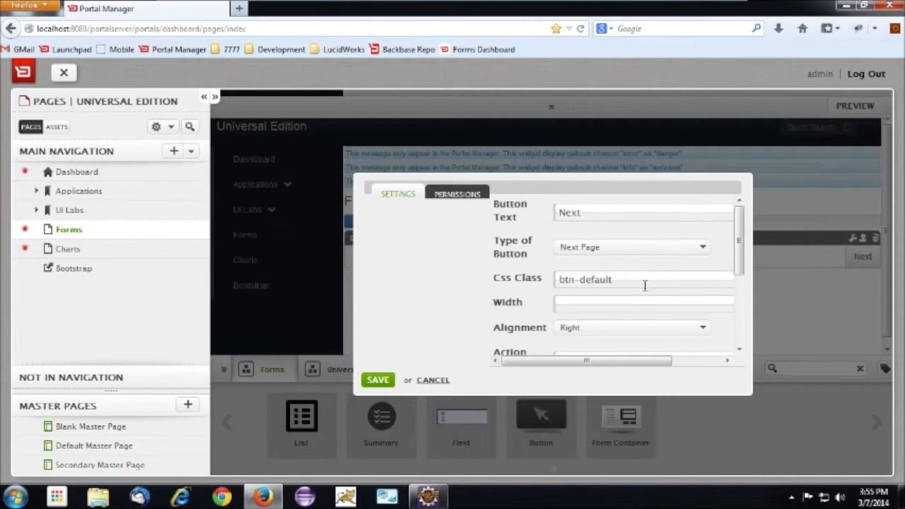
Clear the Next button's Action URL and save its settings
left_click_drag(738, 243, 742, 266)
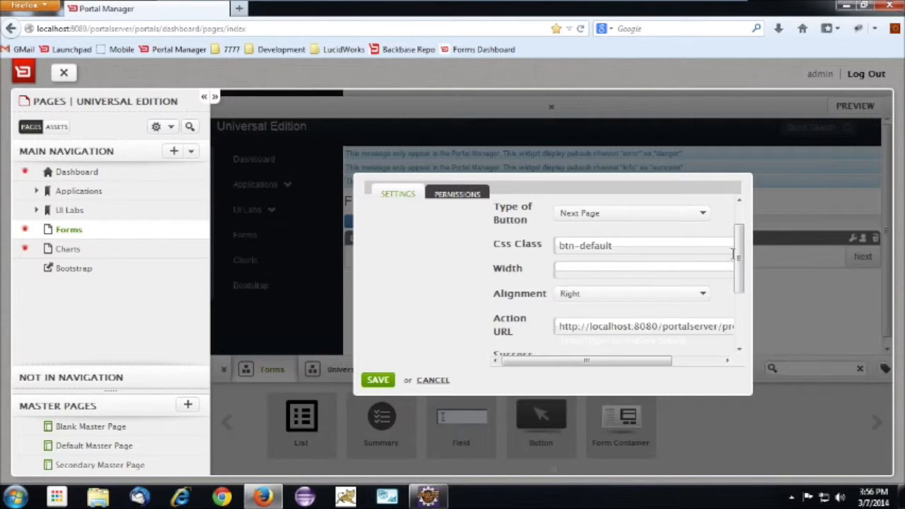
left_click_drag(742, 279, 740, 323)
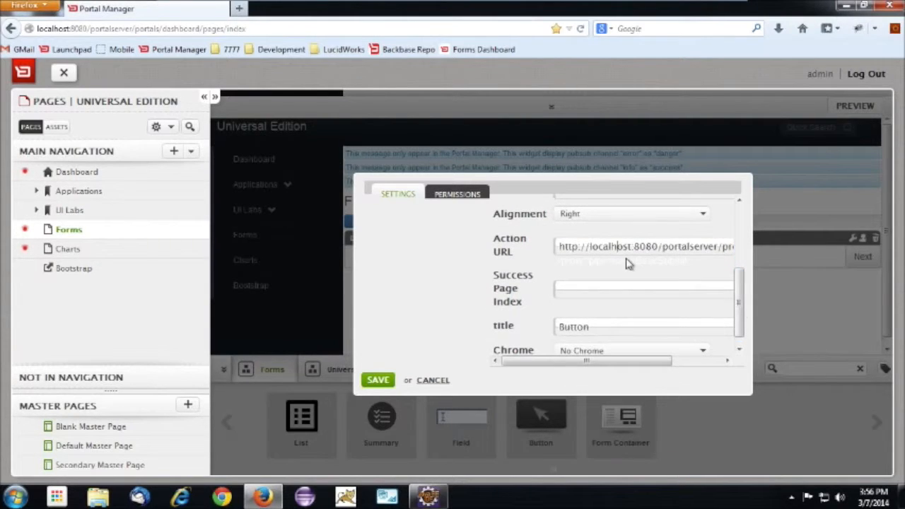
key("ctrl+a")
key("BackSpace")
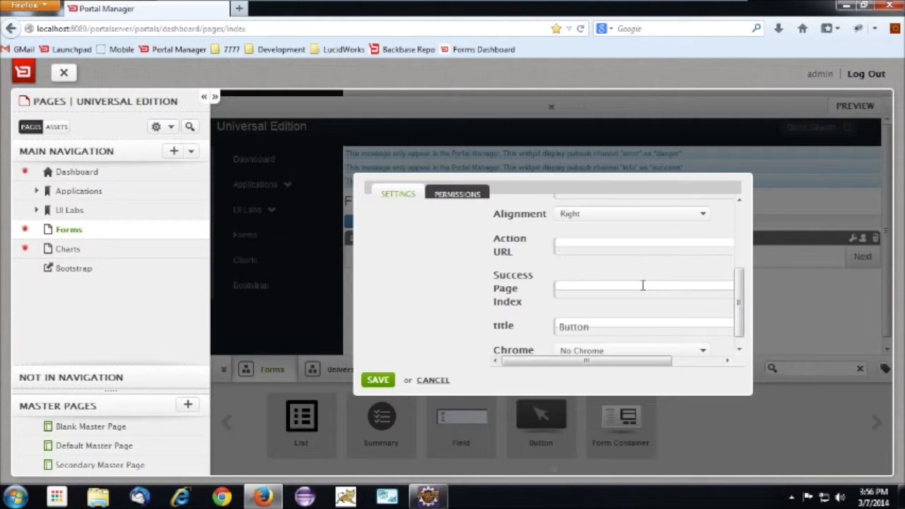
left_click_drag(741, 302, 741, 325)
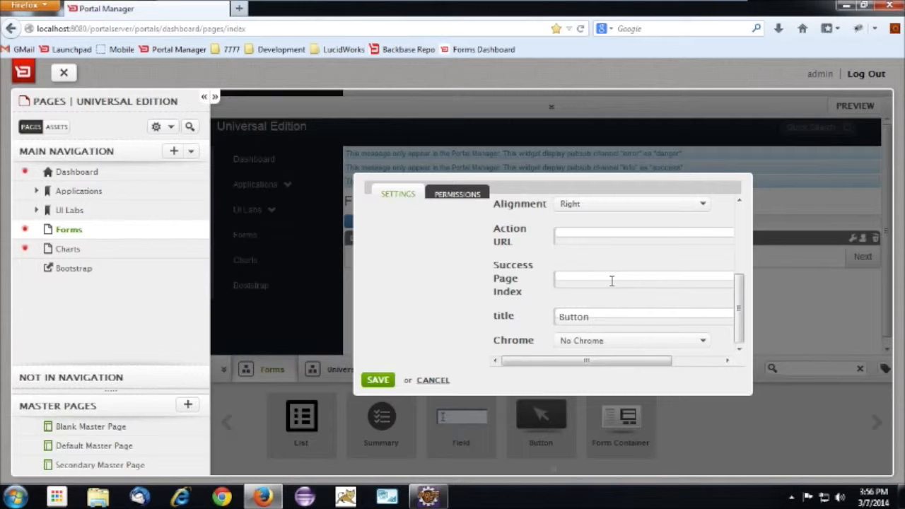
left_click(378, 380)
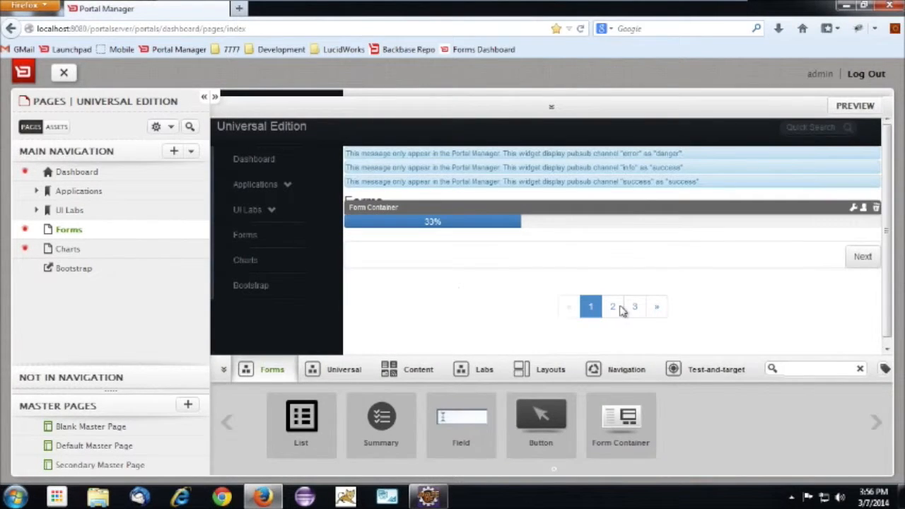
Add a Responsive Column Layout to page 2 of the form container
left_click(614, 306)
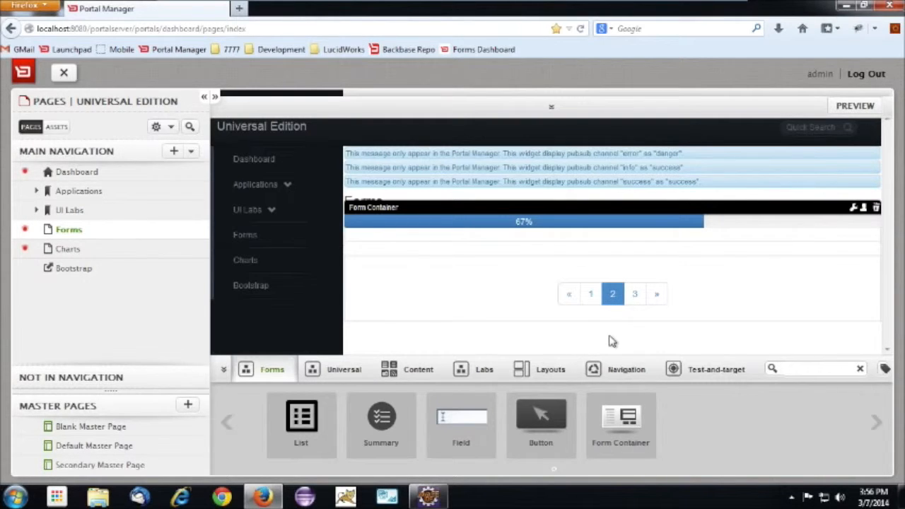
left_click(547, 369)
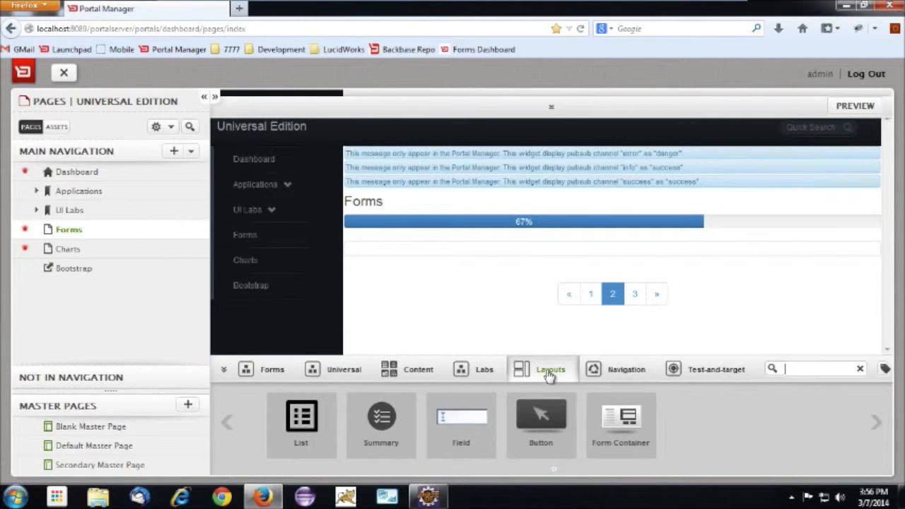
left_click(875, 422)
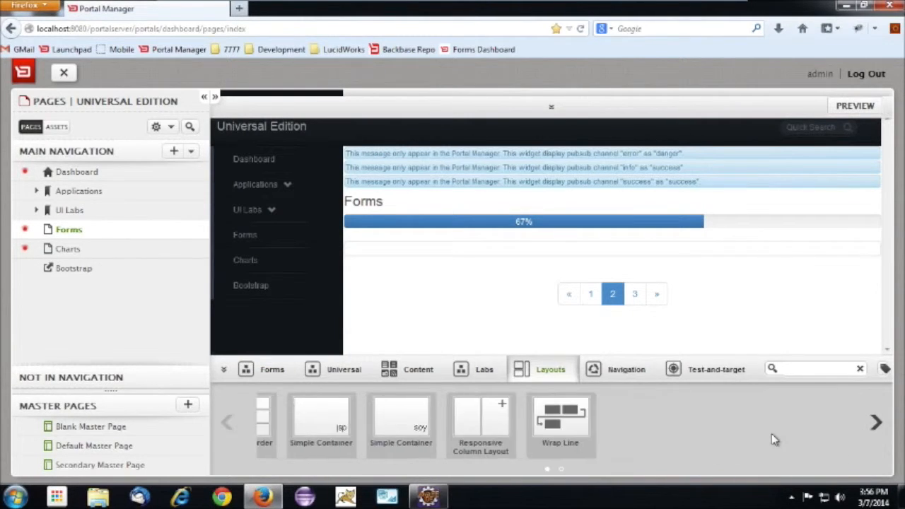
left_click_drag(442, 376, 549, 298)
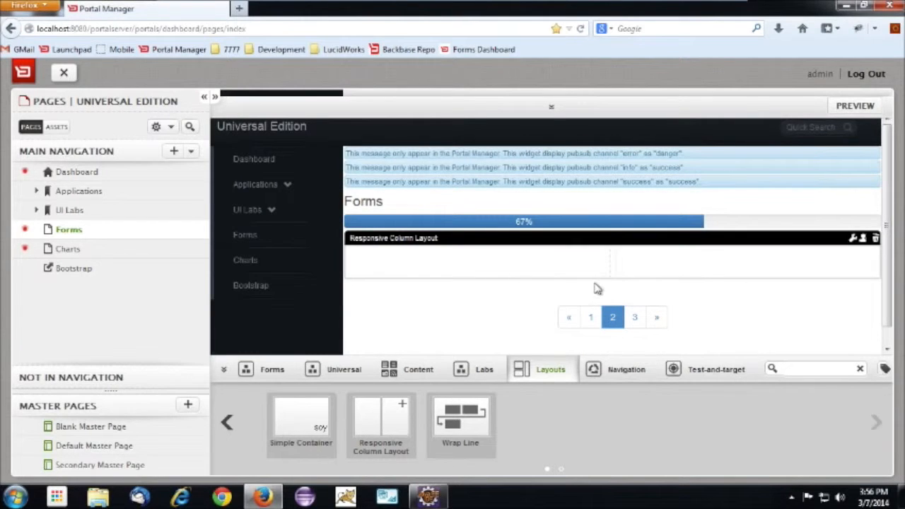
Add a Button widget from the Forms widgets to each column of page 2's Responsive Column Layout
left_click(275, 374)
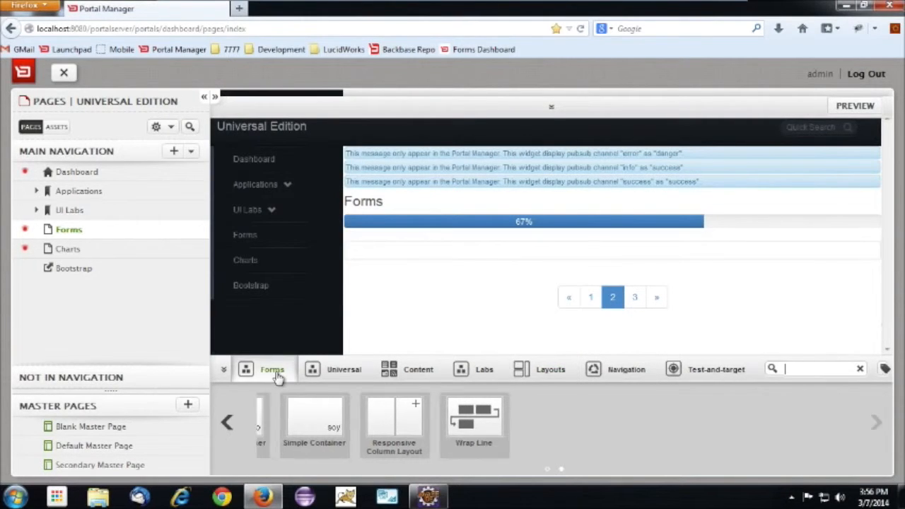
left_click_drag(537, 379, 516, 276)
left_click_drag(533, 425, 669, 285)
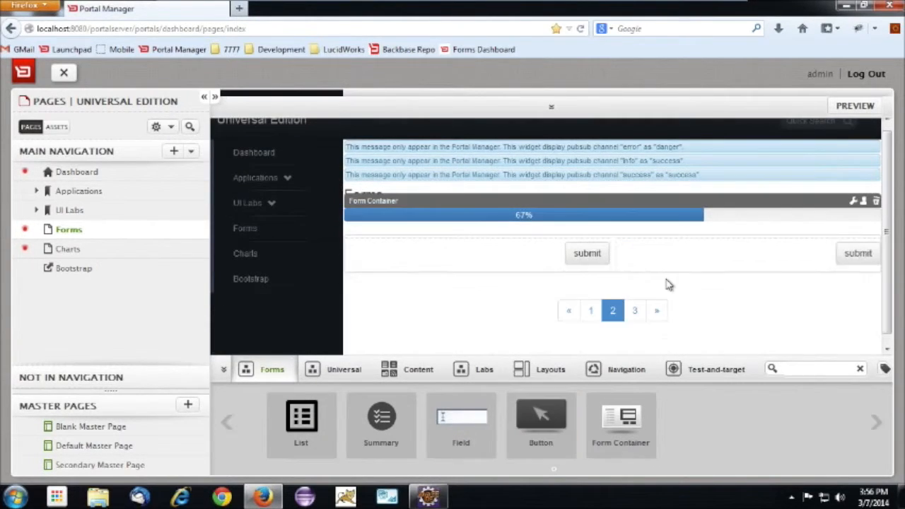
Set the second column button's text to Next and its type to Next Page
mouse_move(856, 252)
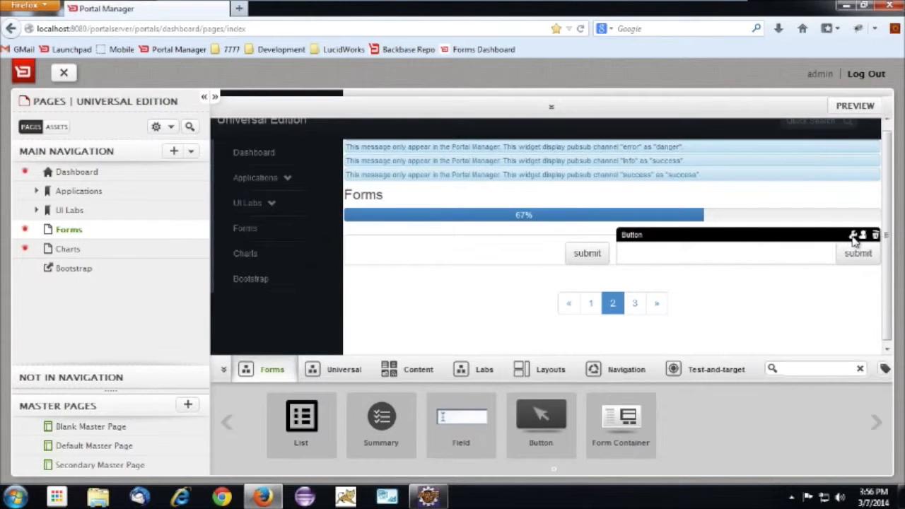
left_click(852, 236)
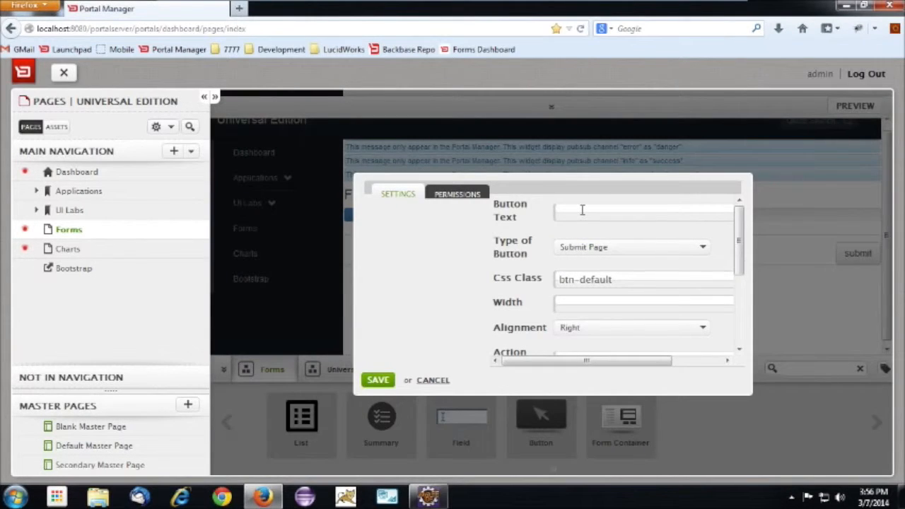
type("Nex")
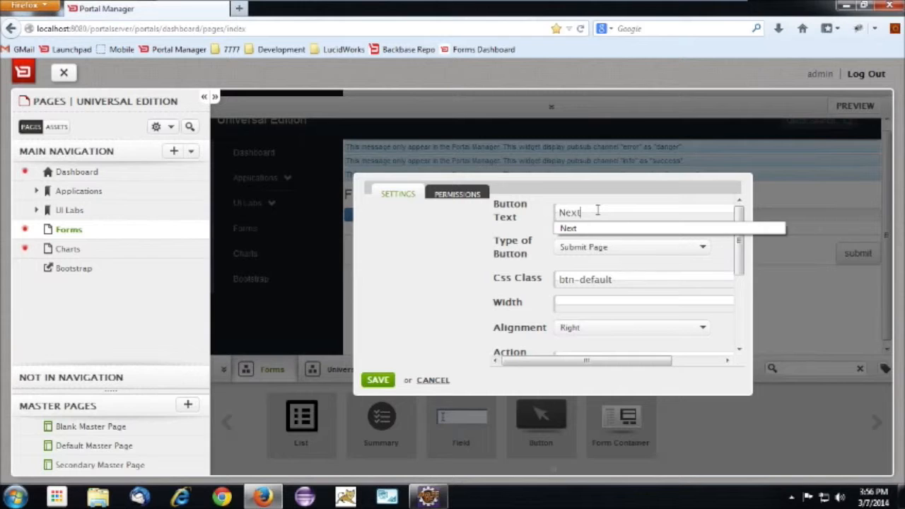
type("t")
left_click(599, 251)
left_click(600, 286)
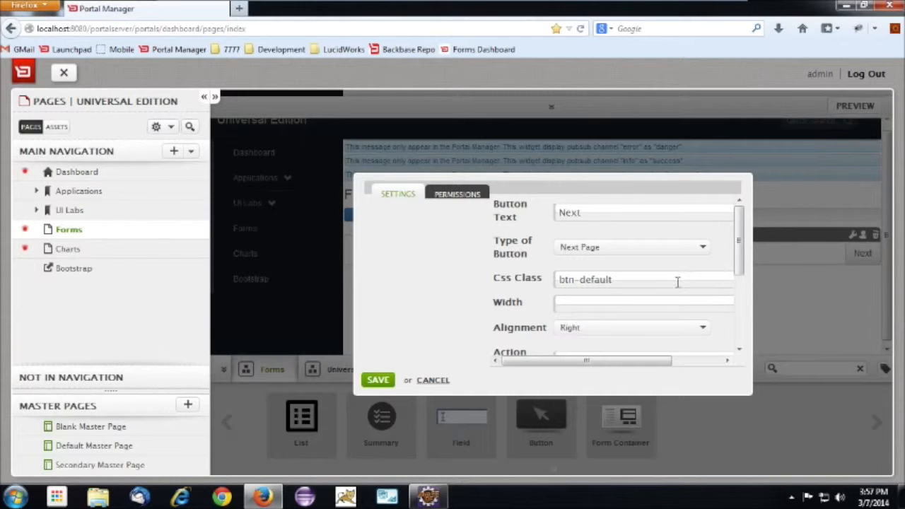
Clear the page 2 Next button's Action URL and save its settings
left_click_drag(740, 268, 740, 315)
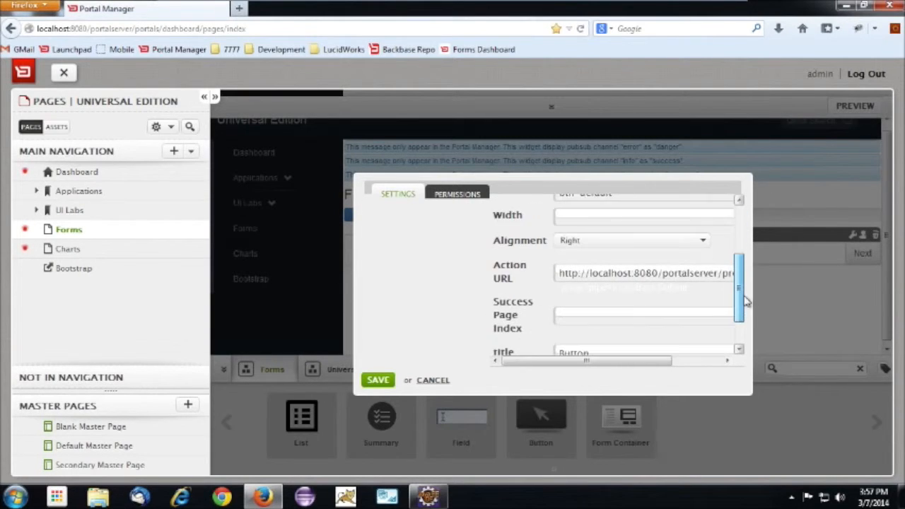
left_click(706, 273)
key("ctrl+a")
key("BackSpace")
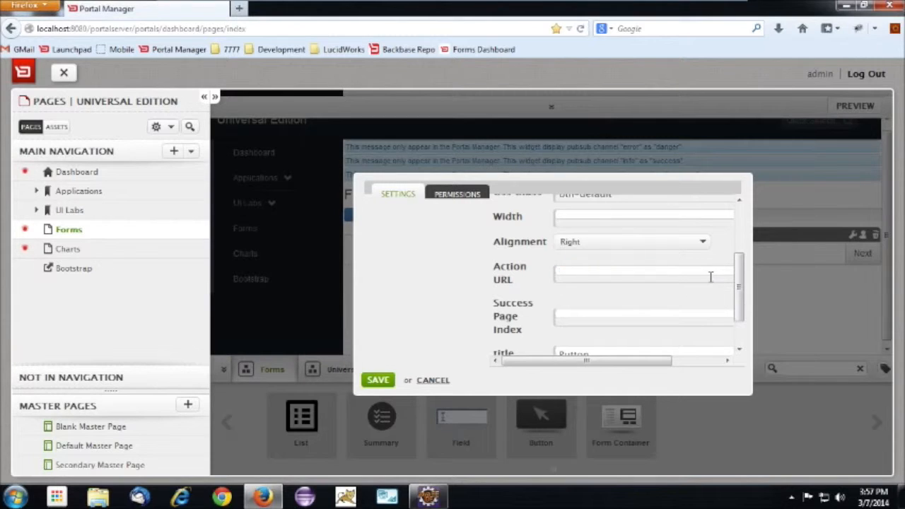
scroll(571, 325, "down", 1)
left_click(377, 380)
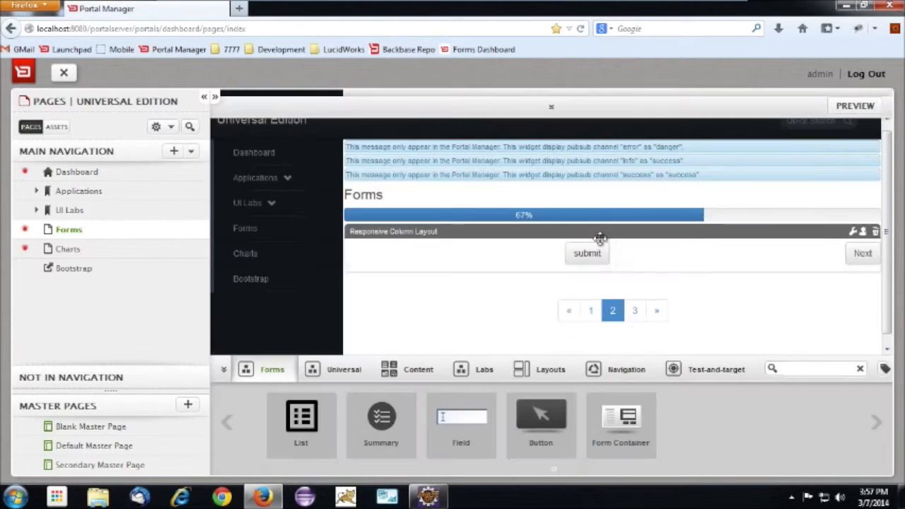
Set the first column button's text to Previous and its type to Previous Page
mouse_move(459, 253)
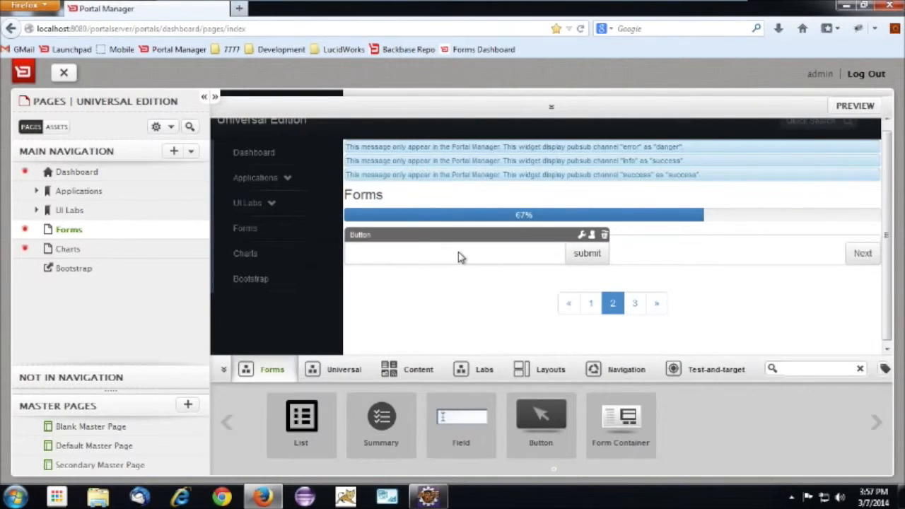
left_click(583, 233)
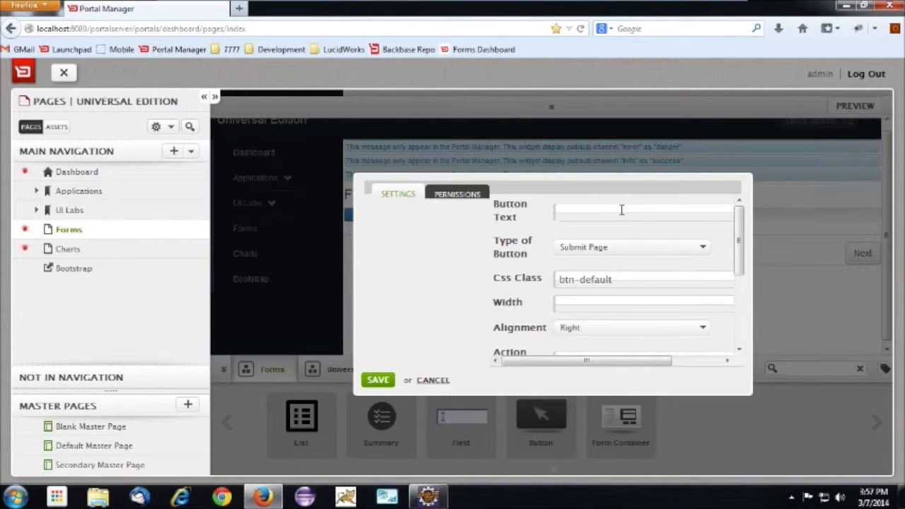
type("Pre")
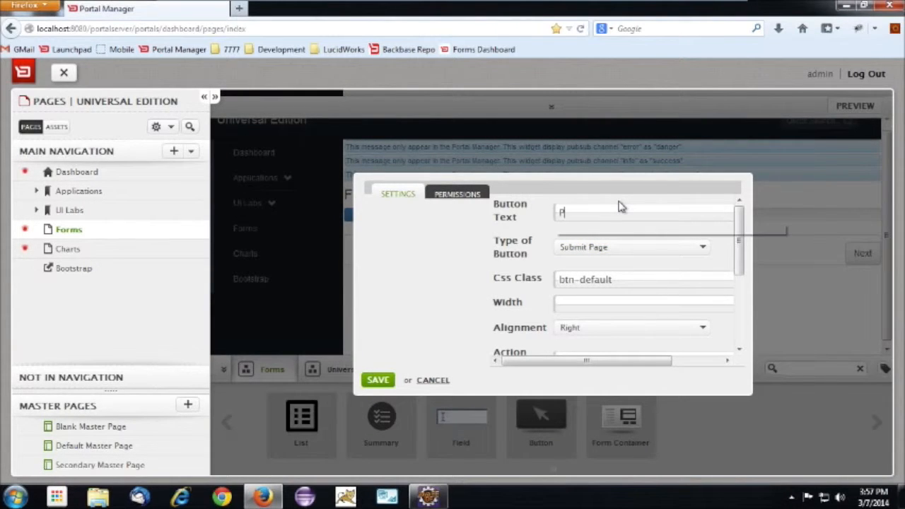
left_click(643, 229)
left_click(641, 246)
left_click(627, 266)
Clear the Previous button's Action URL and save its settings
scroll(674, 258, "down", 4)
triple_click(665, 236)
key("BackSpace")
left_click(378, 379)
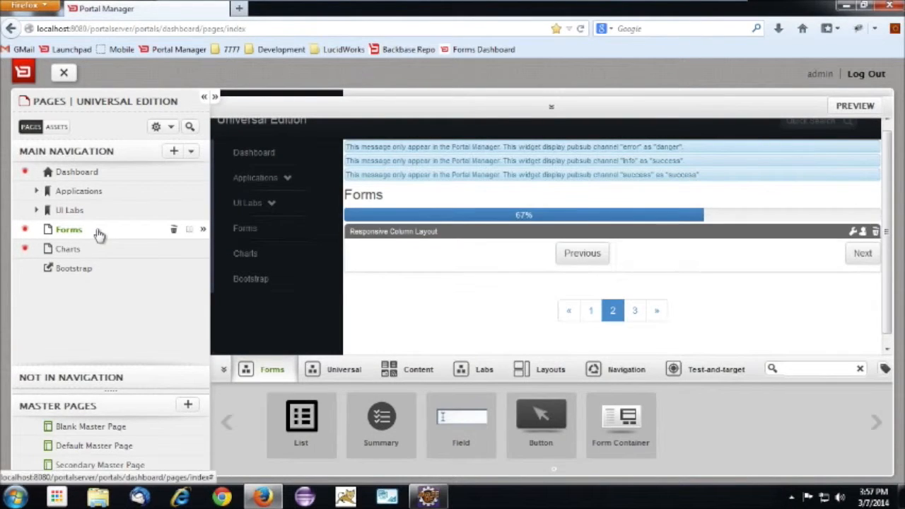
Reload the Forms page and test moving through the form's three pages with the Next buttons and page numbers, ending on page 2
left_click(99, 234)
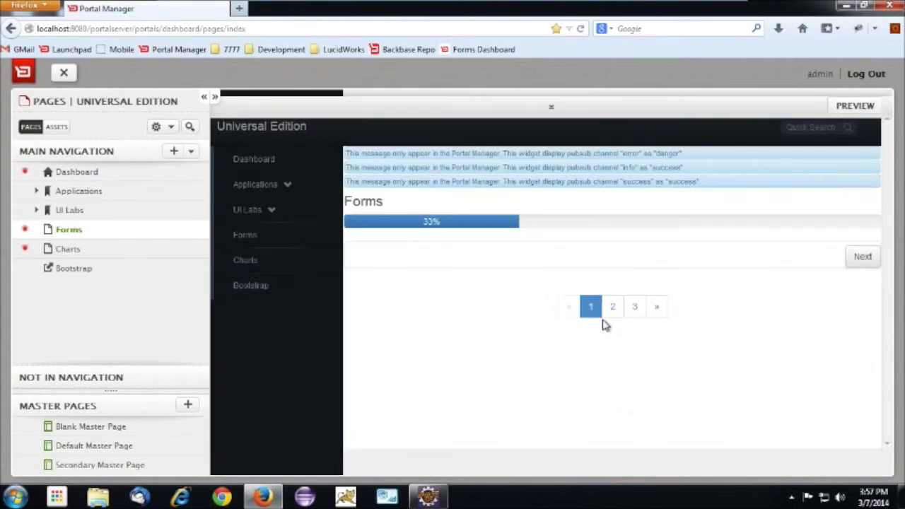
left_click(864, 259)
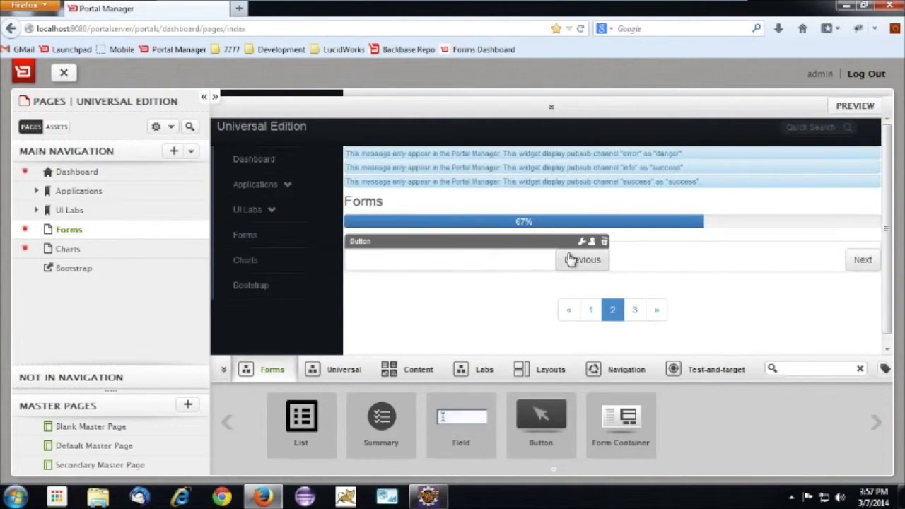
left_click(864, 260)
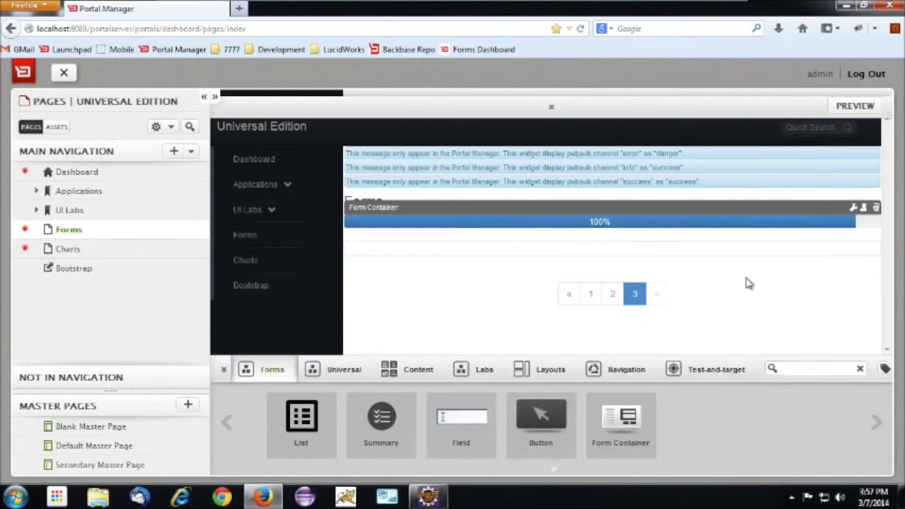
left_click(614, 297)
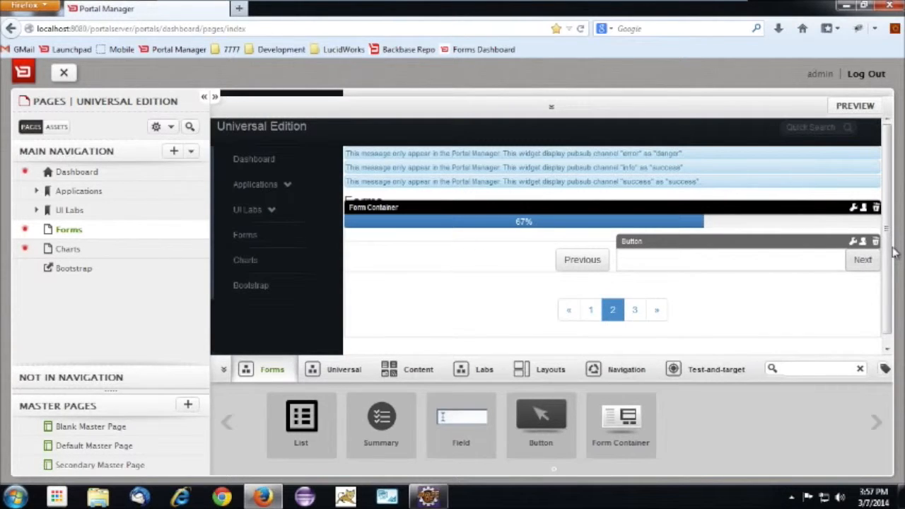
left_click(632, 316)
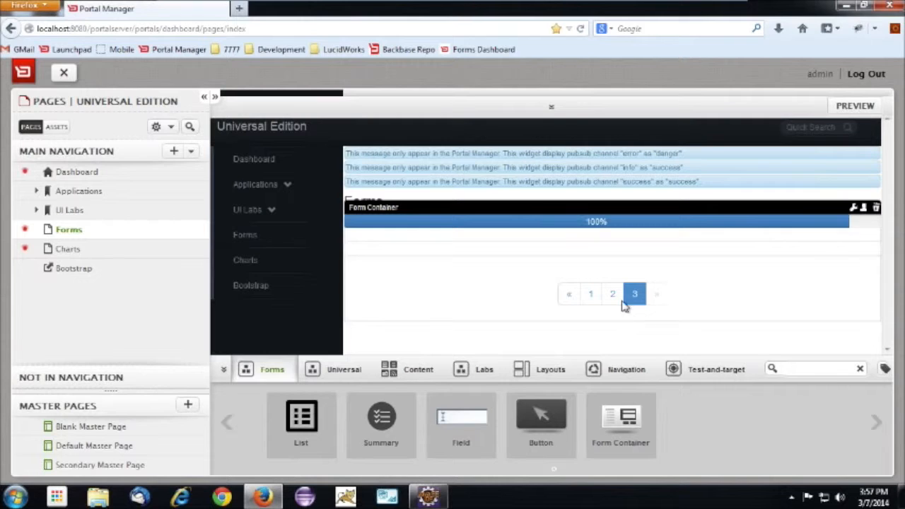
left_click(612, 295)
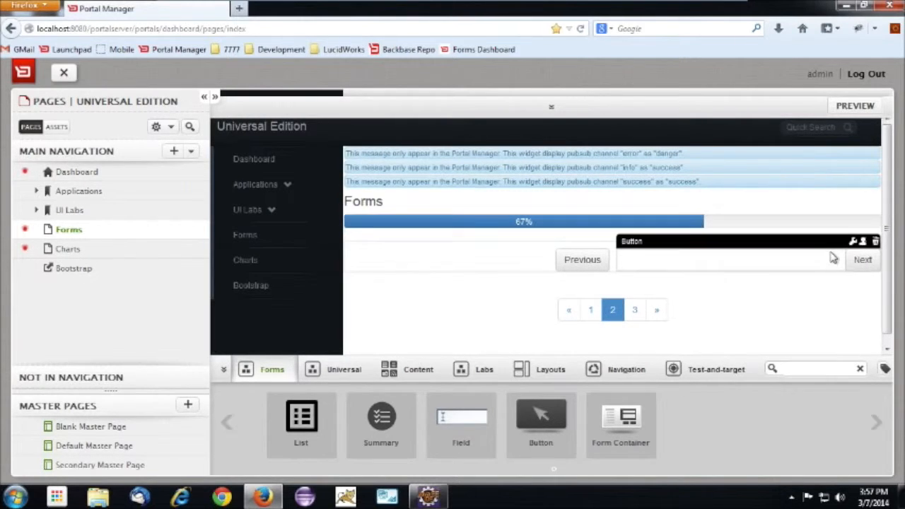
Change the page 2 Next button's text to Send Information and its type to Submit Page
left_click(852, 241)
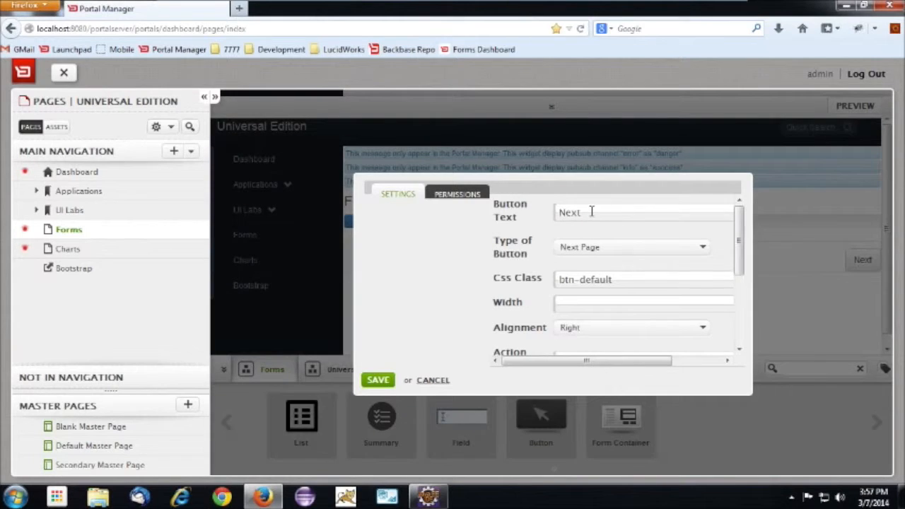
key("ctrl+a")
type("Se")
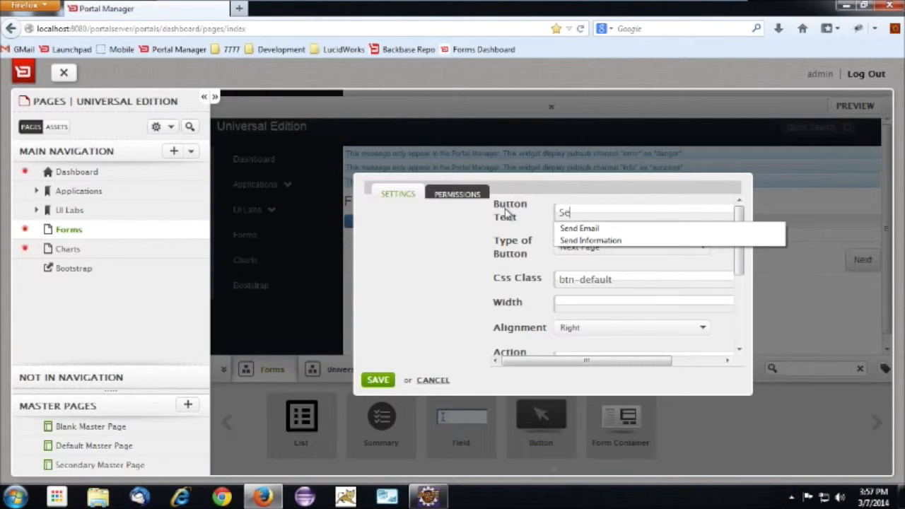
key("Down")
key("Down")
key("Return")
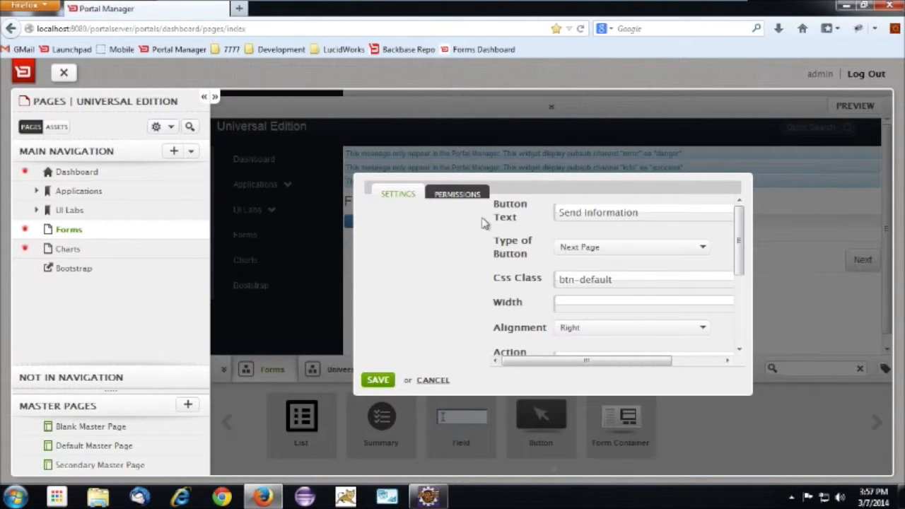
left_click(616, 253)
left_click(599, 301)
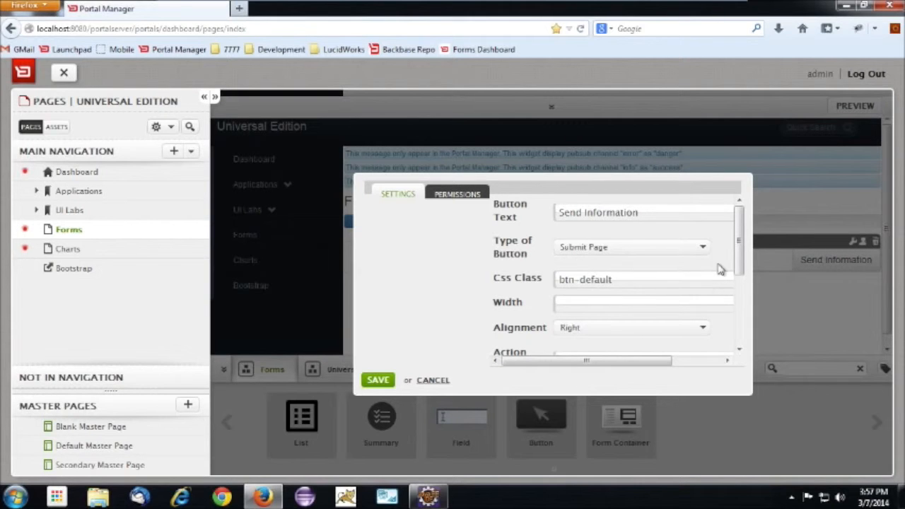
left_click_drag(735, 252, 748, 353)
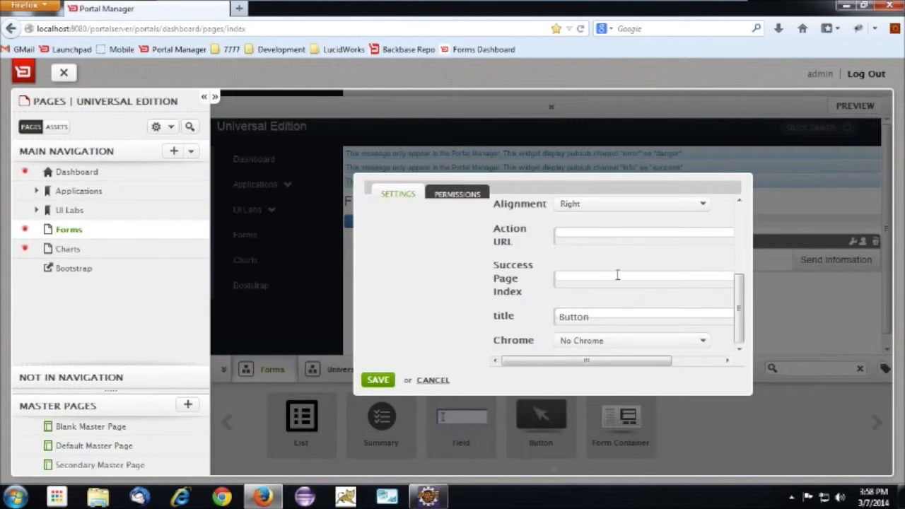
left_click(584, 232)
type("h")
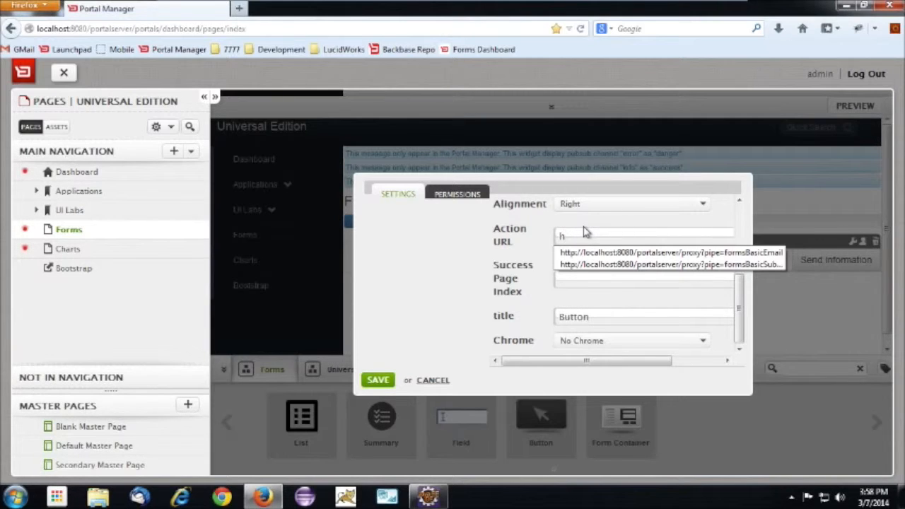
key("Down")
key("Down")
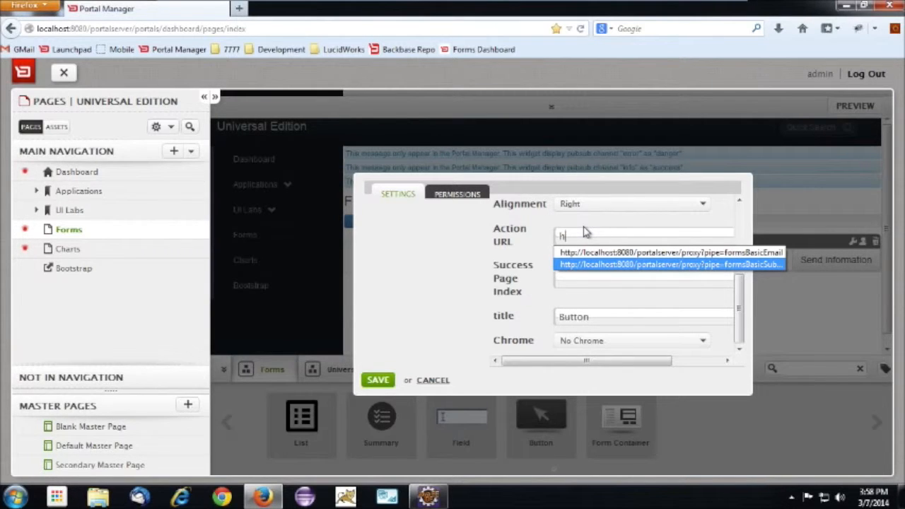
left_click(648, 266)
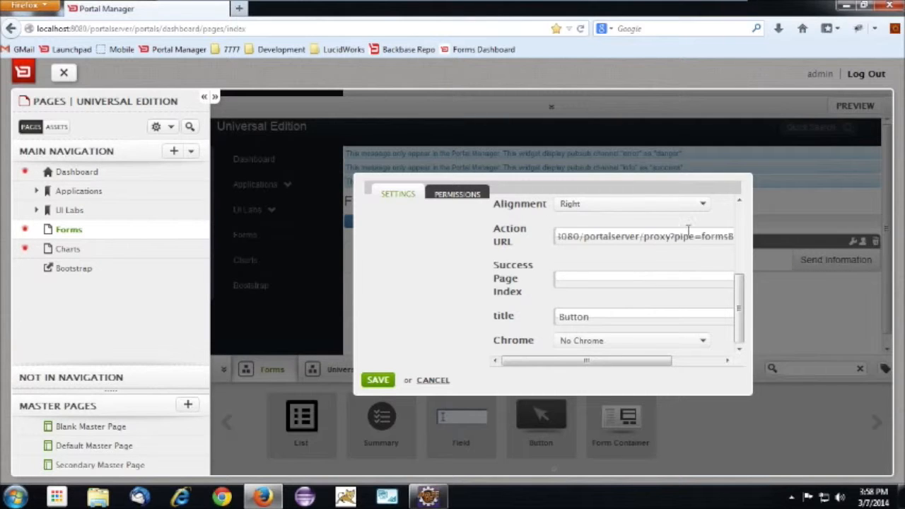
double_click(727, 236)
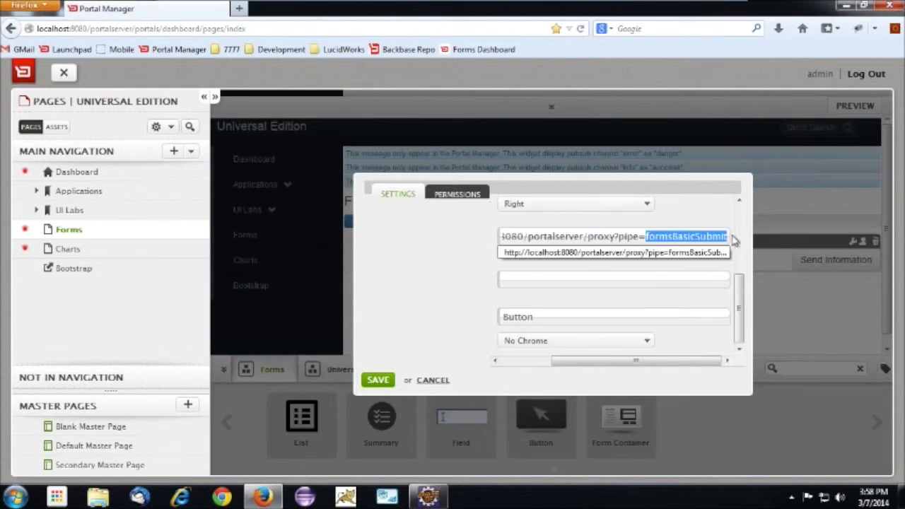
left_click(657, 263)
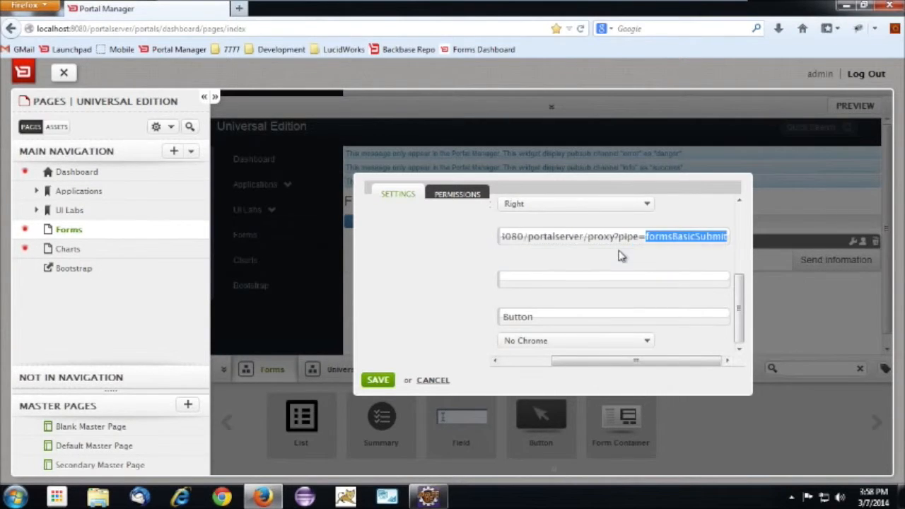
left_click(376, 380)
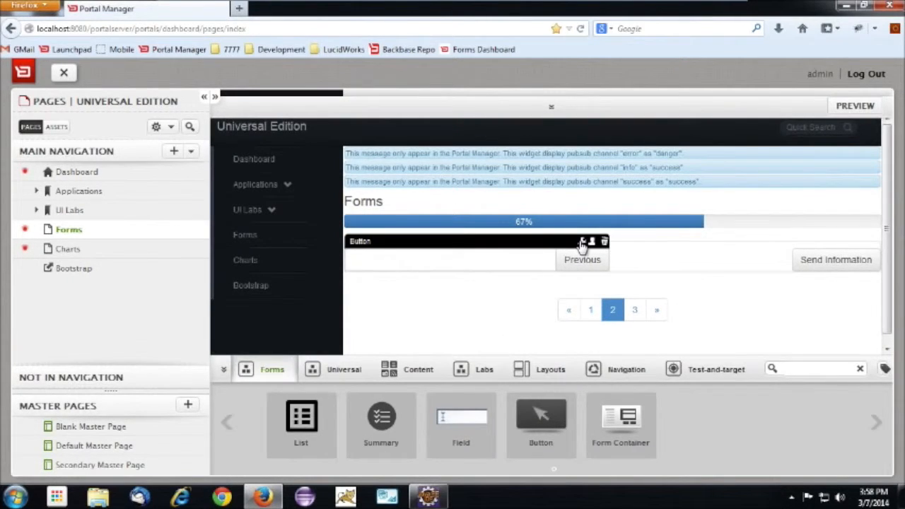
Set the Previous button's alignment to Left and save its settings
left_click(581, 241)
left_click(692, 328)
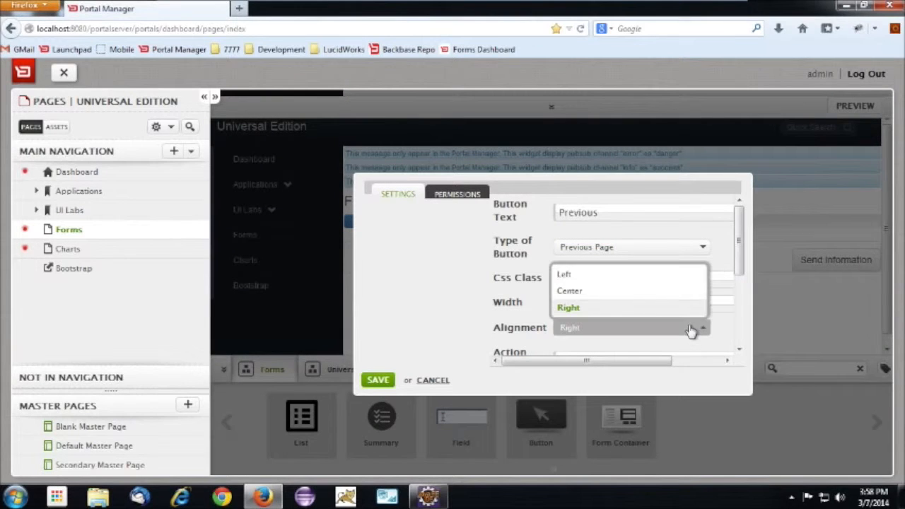
left_click(579, 276)
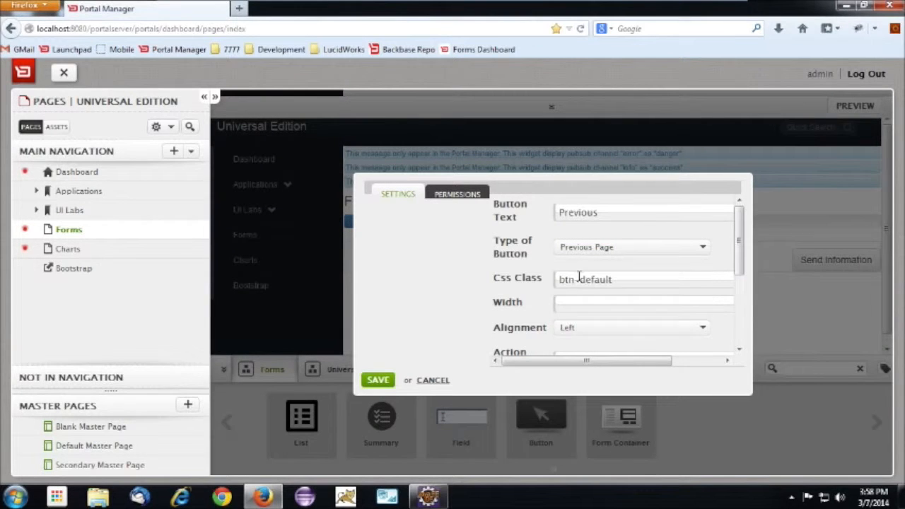
left_click(378, 381)
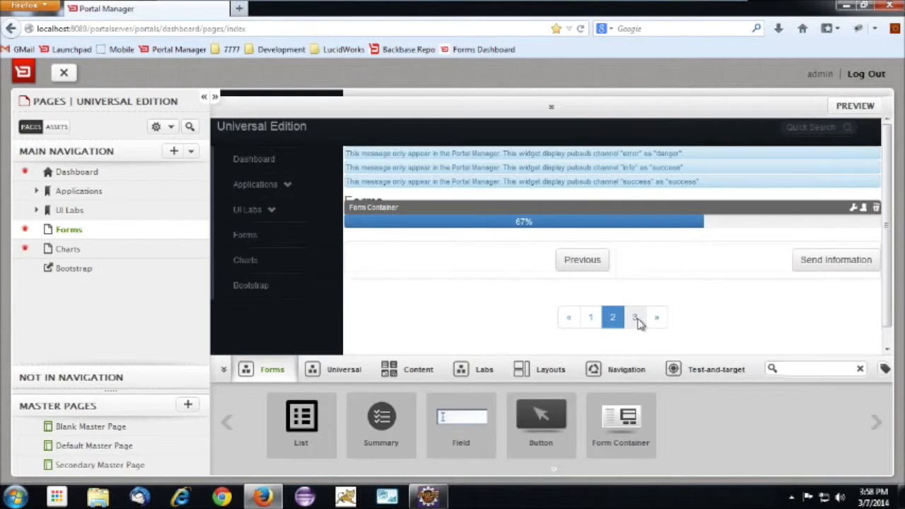
Add a Button widget to page 3 of the form container
left_click(635, 318)
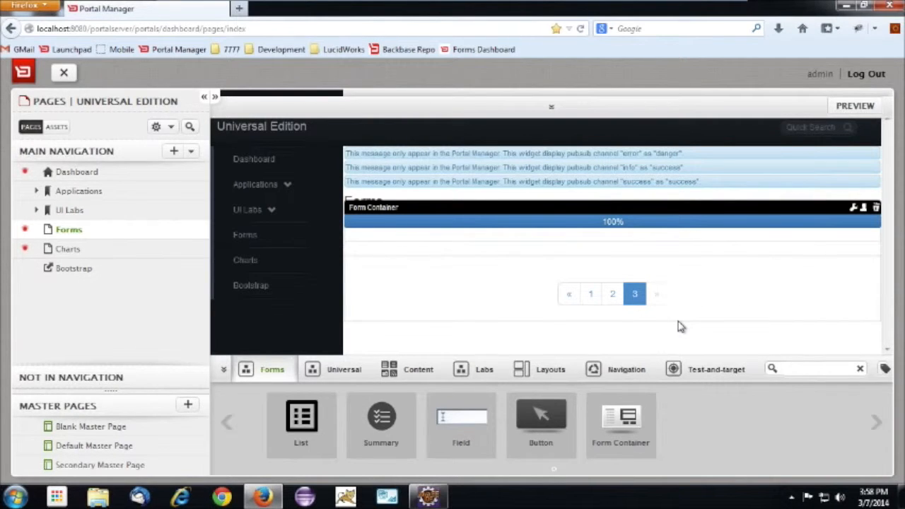
left_click_drag(541, 416, 636, 265)
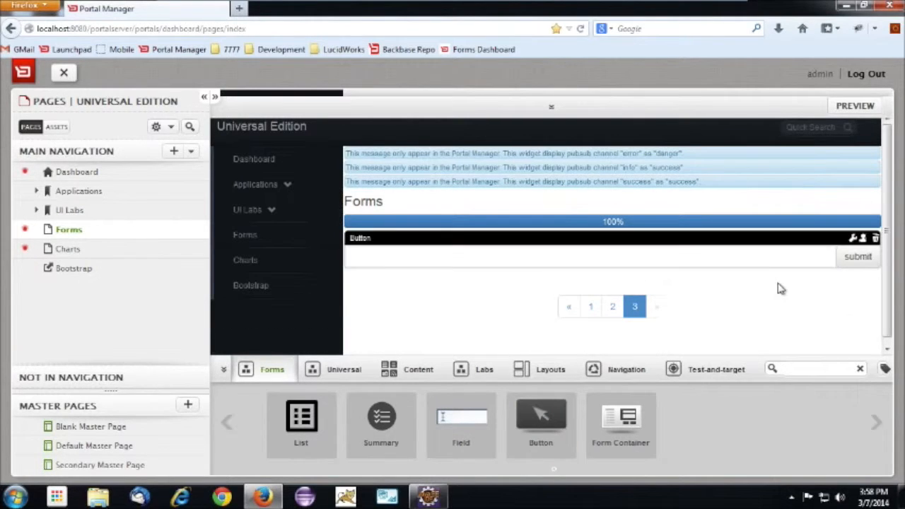
Set the page 3 button's text to Email a friend
left_click(854, 239)
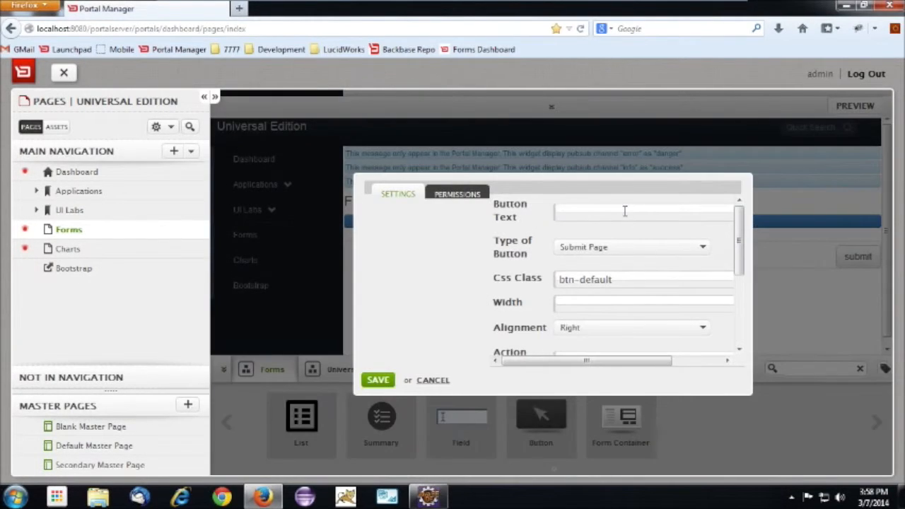
type("E")
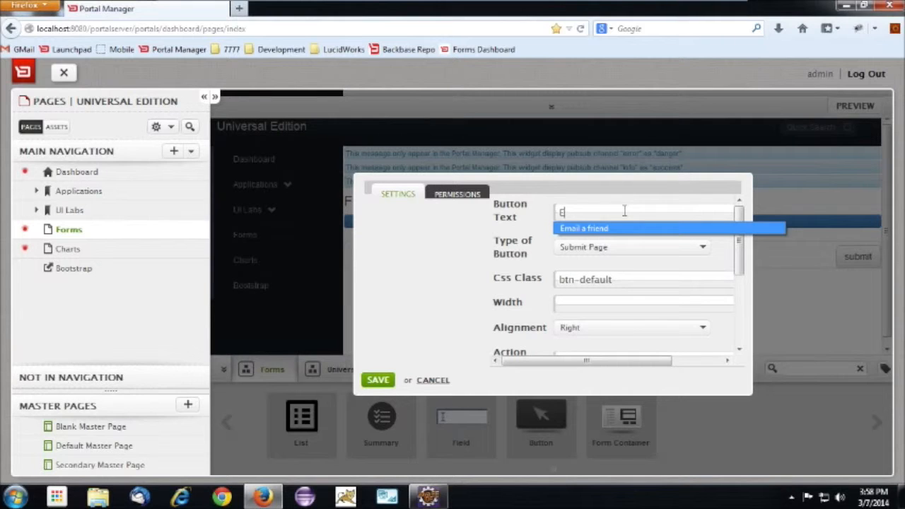
key("Down")
key("Return")
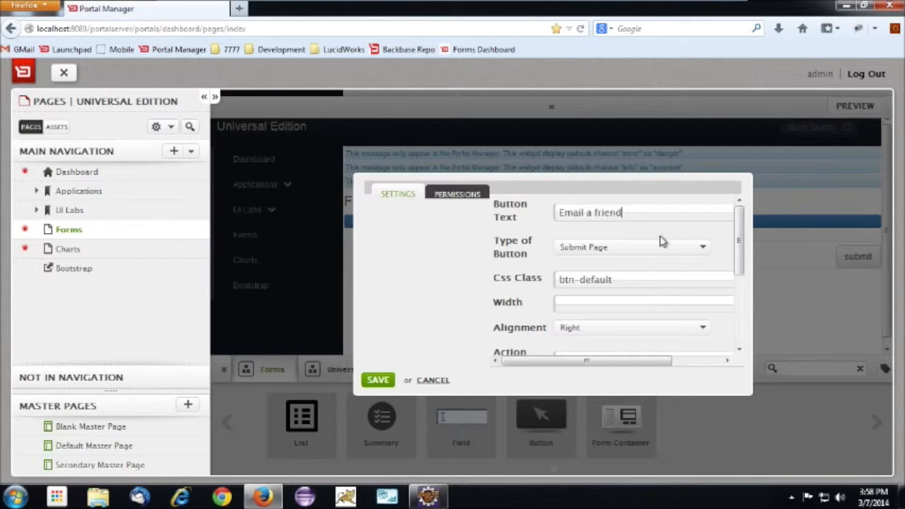
left_click_drag(740, 248, 738, 312)
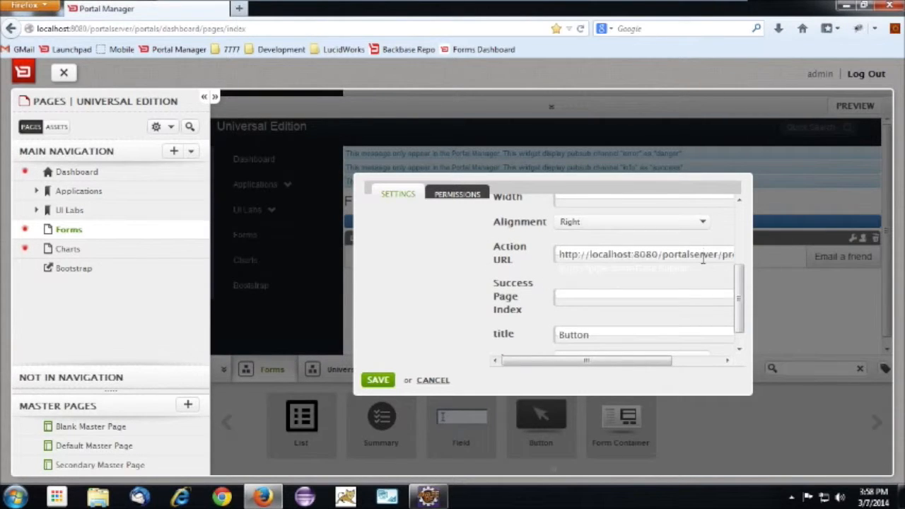
left_click(703, 259)
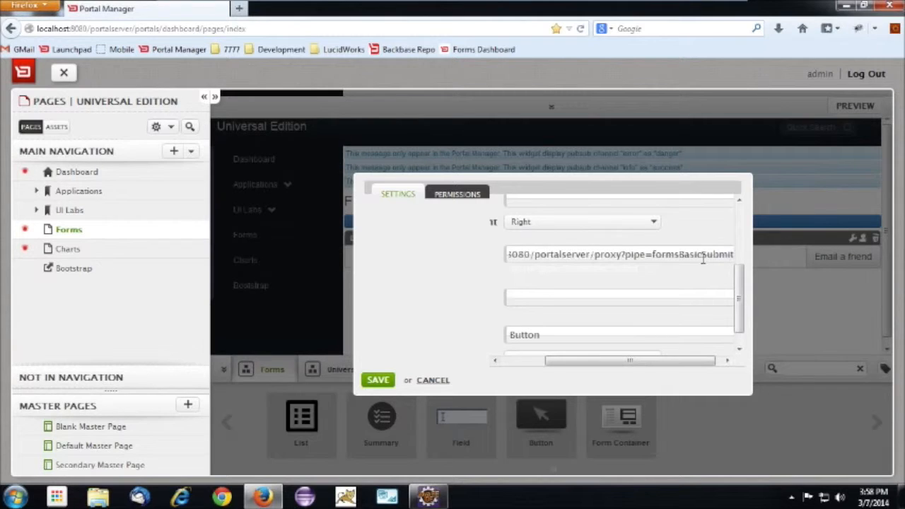
key("BackSpace")
key("BackSpace")
key("BackSpace")
key("BackSpace")
key("BackSpace")
key("BackSpace")
type("Email")
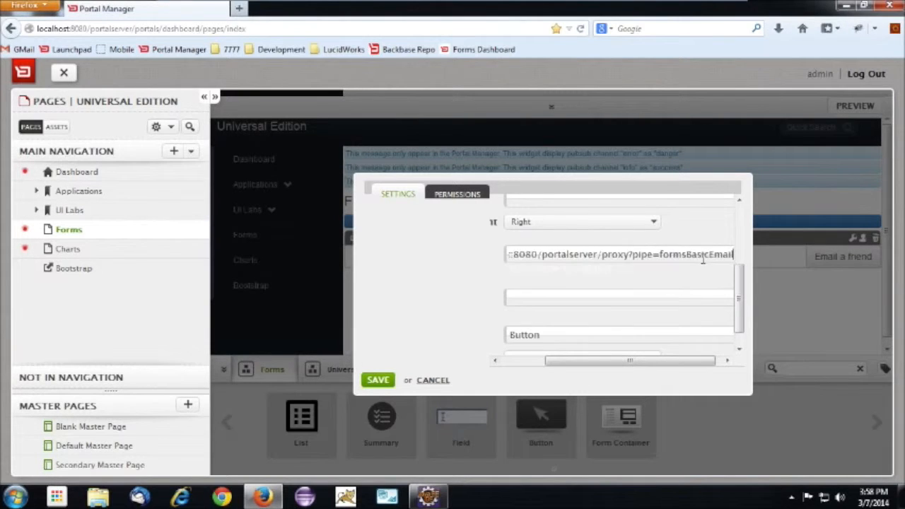
left_click(379, 380)
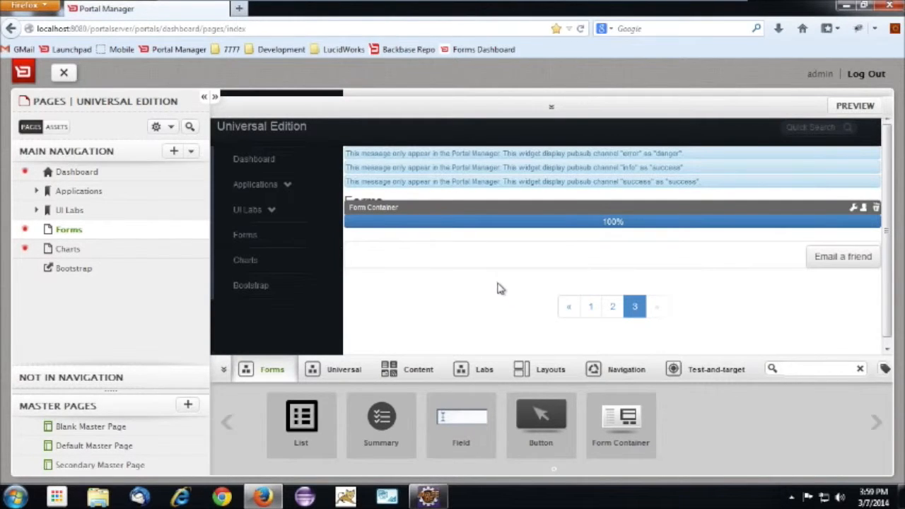
Reload the Forms page, test the Next, Send Information and Email a friend buttons in order, and dismiss the resulting alert
left_click(91, 230)
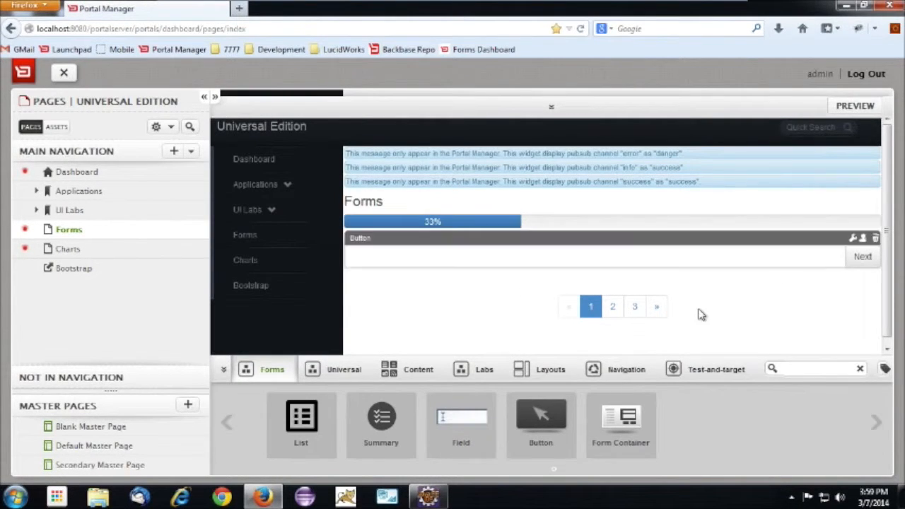
left_click(862, 257)
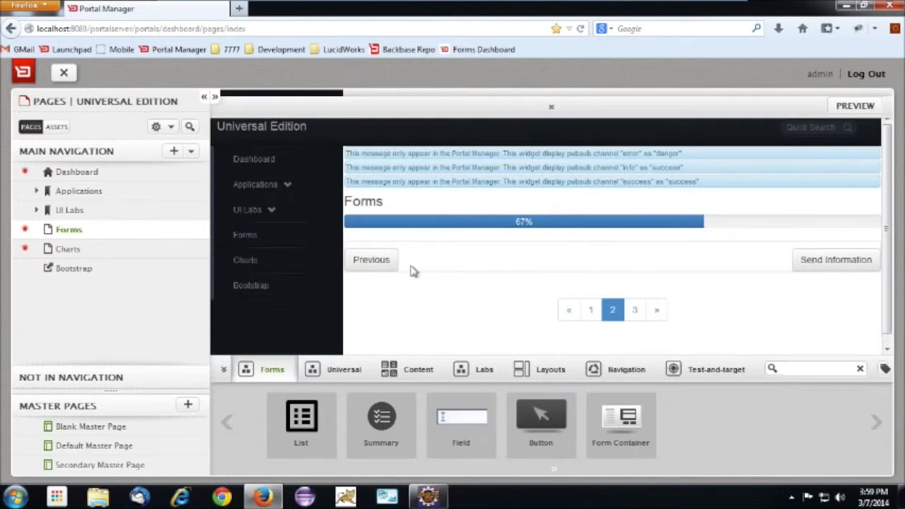
left_click(838, 271)
left_click(838, 271)
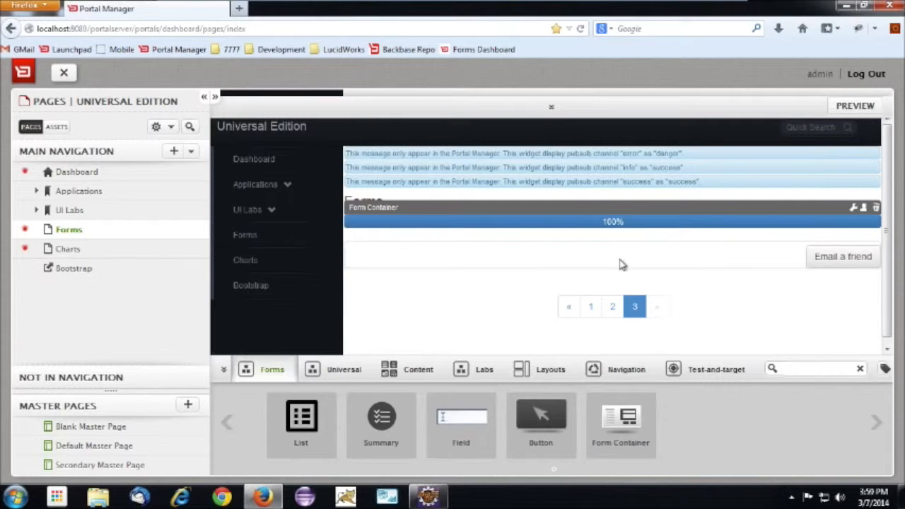
left_click(826, 263)
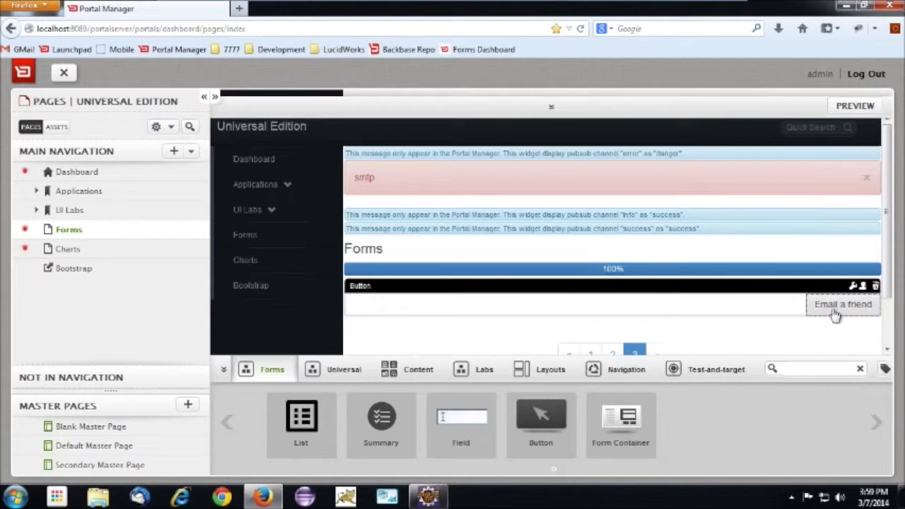
scroll(747, 323, "down", 1)
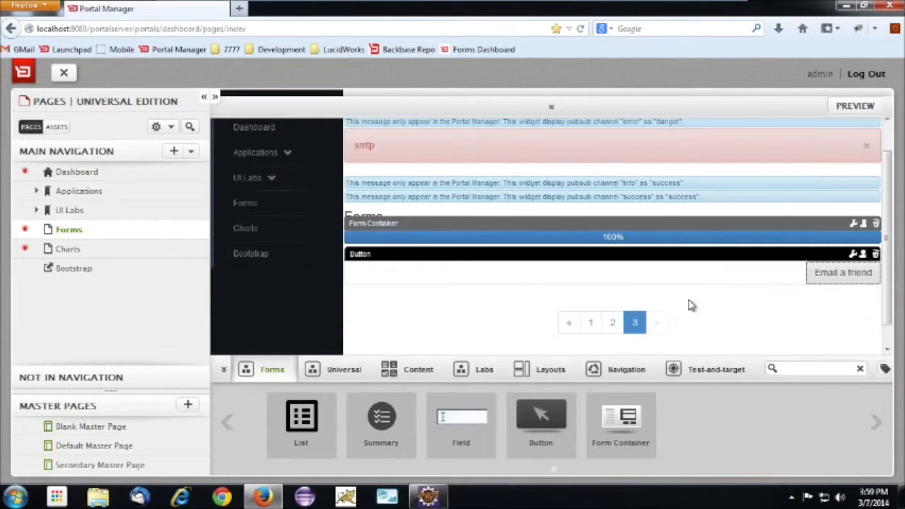
left_click(865, 147)
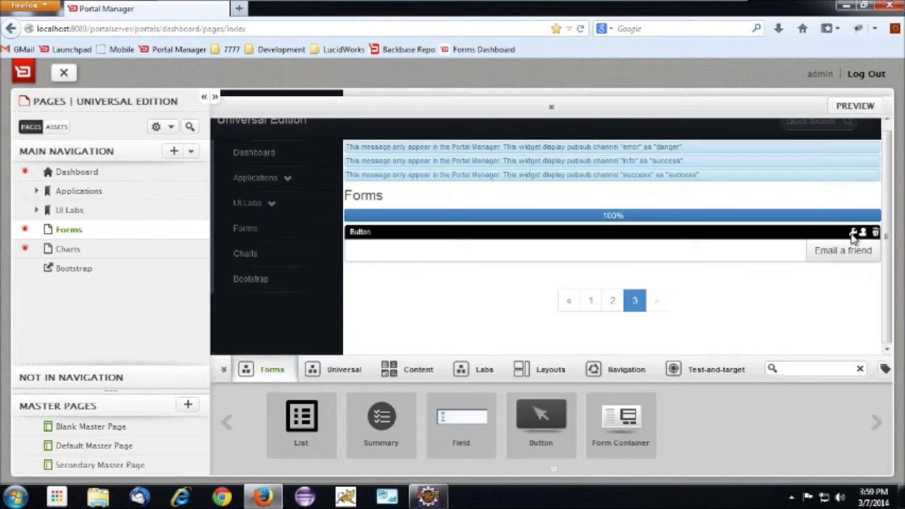
left_click(853, 233)
scroll(731, 265, "down", 3)
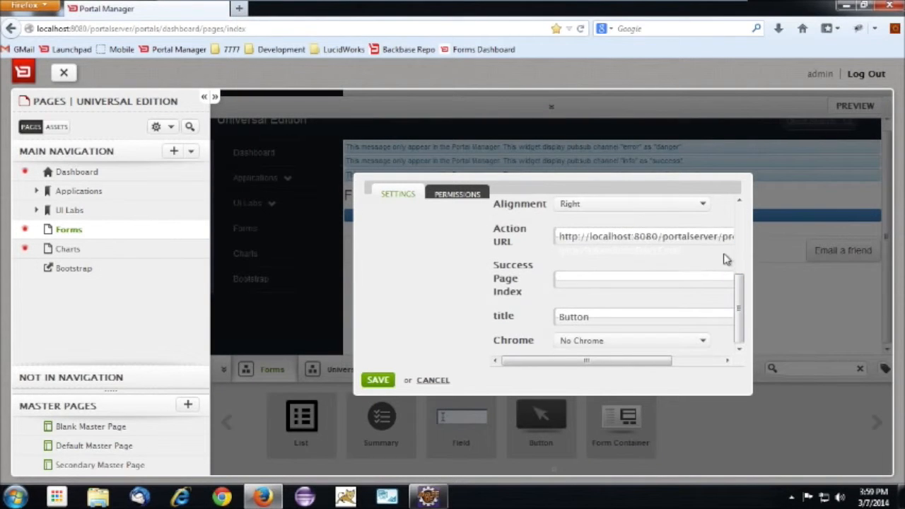
left_click(714, 233)
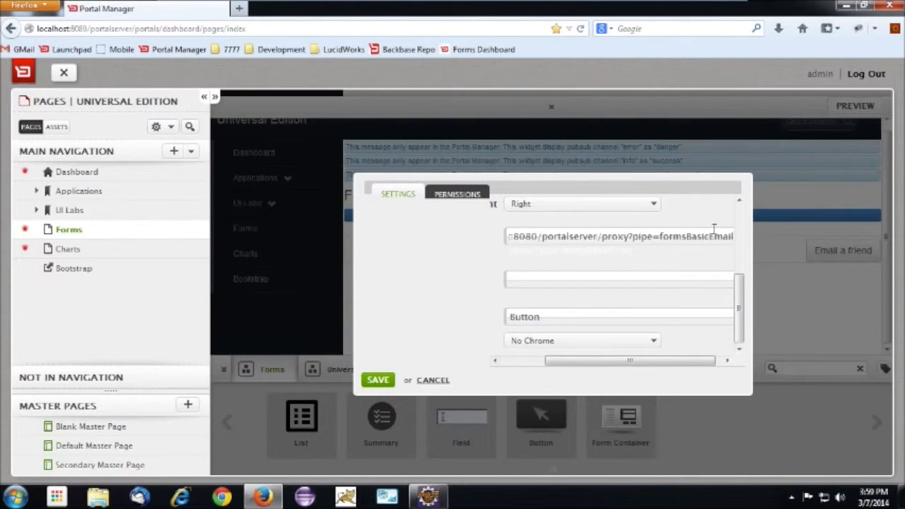
key("BackSpace")
key("BackSpace")
key("BackSpace")
key("BackSpace")
key("BackSpace")
key("Down")
key("Down")
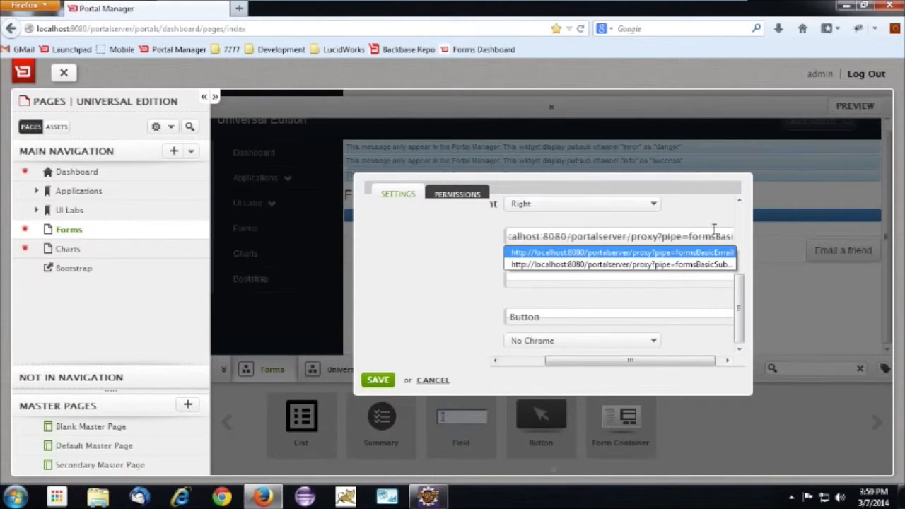
key("Return")
left_click(378, 379)
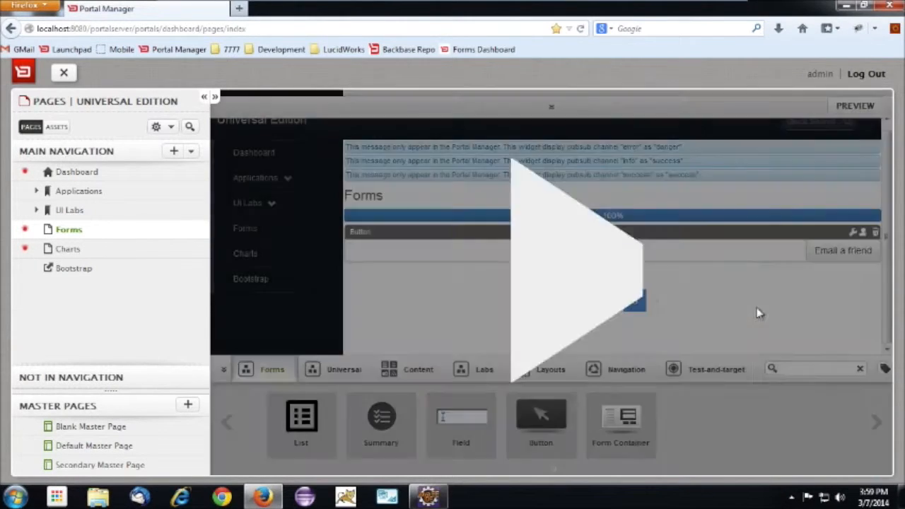
Test the Email a friend button again and dismiss the alerts above the form
left_click(843, 251)
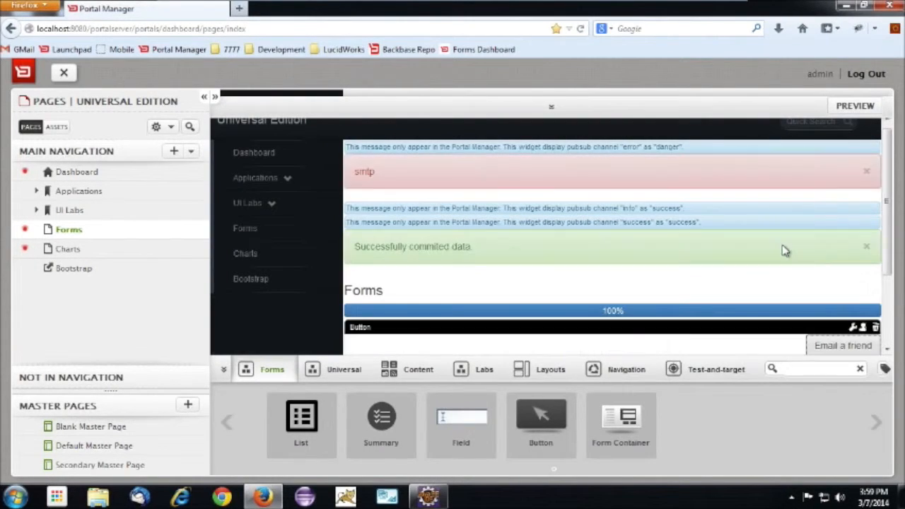
left_click(867, 179)
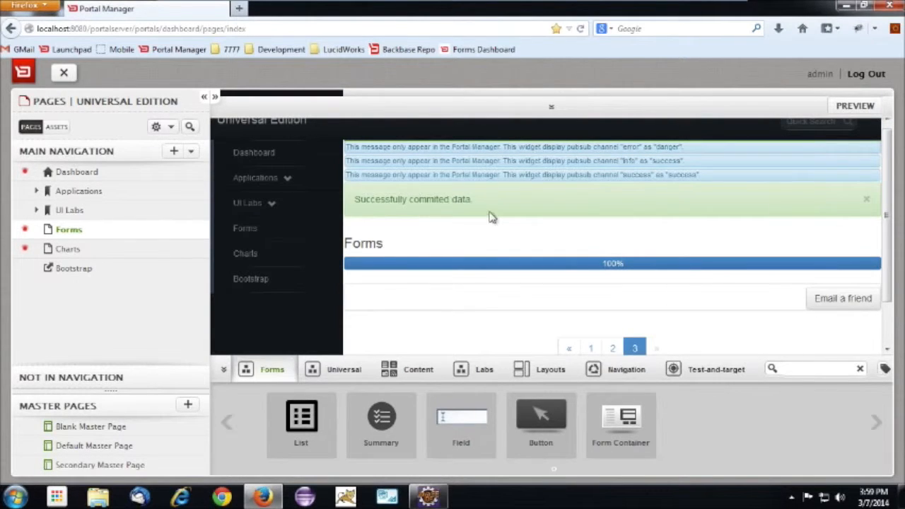
left_click(866, 200)
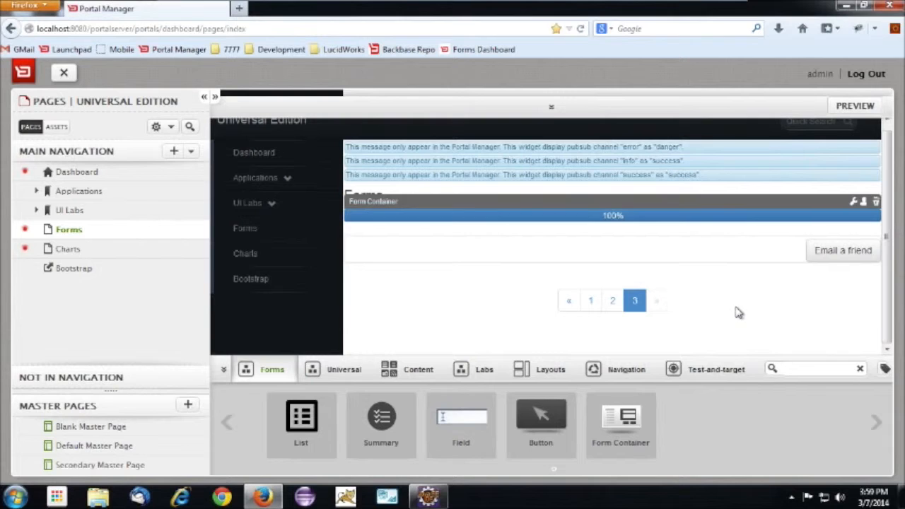
Add a Field widget above the Next button on page 1, set its label to First Name and save it
left_click(592, 300)
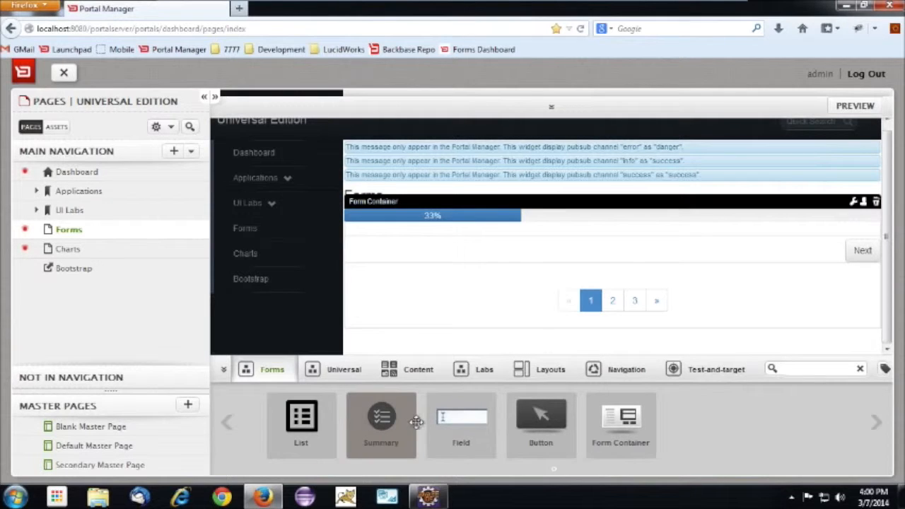
left_click_drag(458, 422, 469, 258)
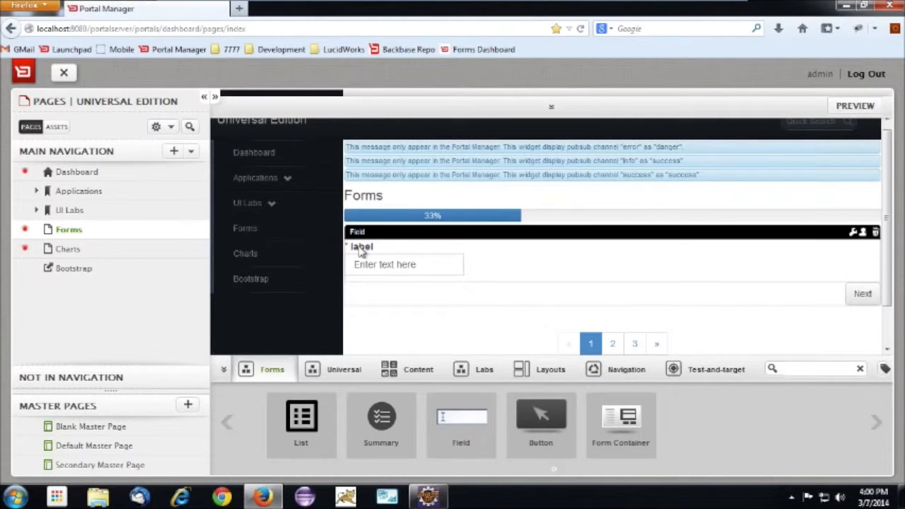
left_click(853, 233)
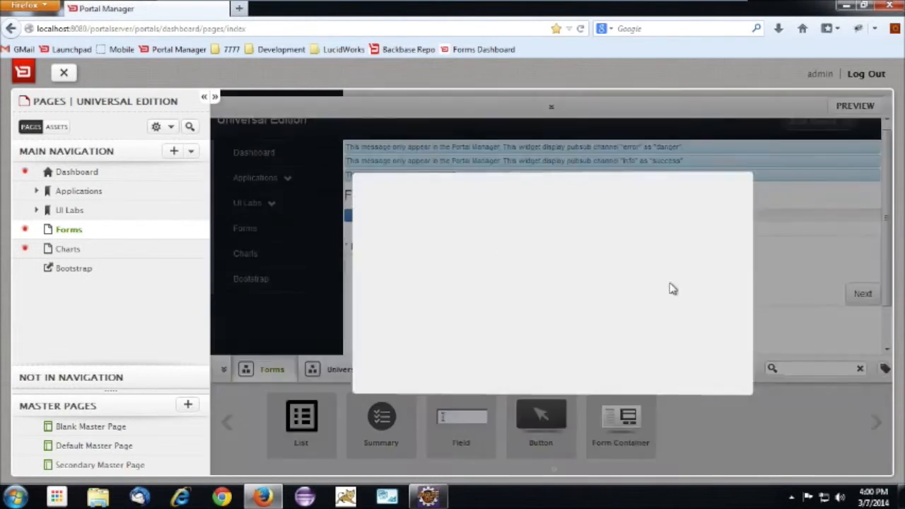
left_click_drag(592, 303, 510, 306)
type("F")
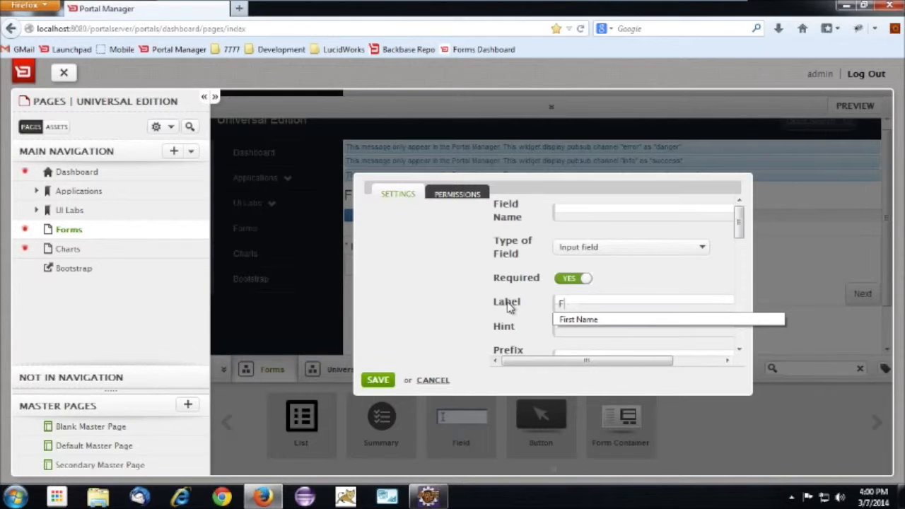
type("irstname")
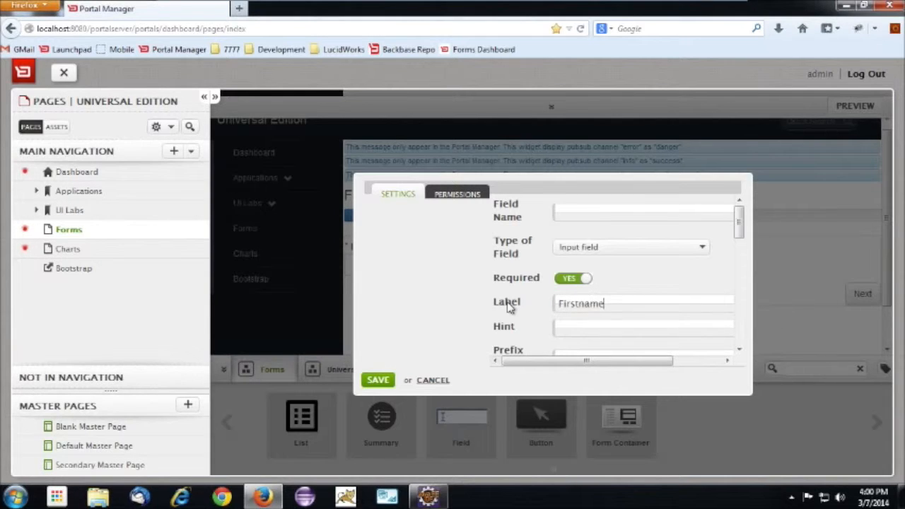
key("BackSpace")
key("BackSpace")
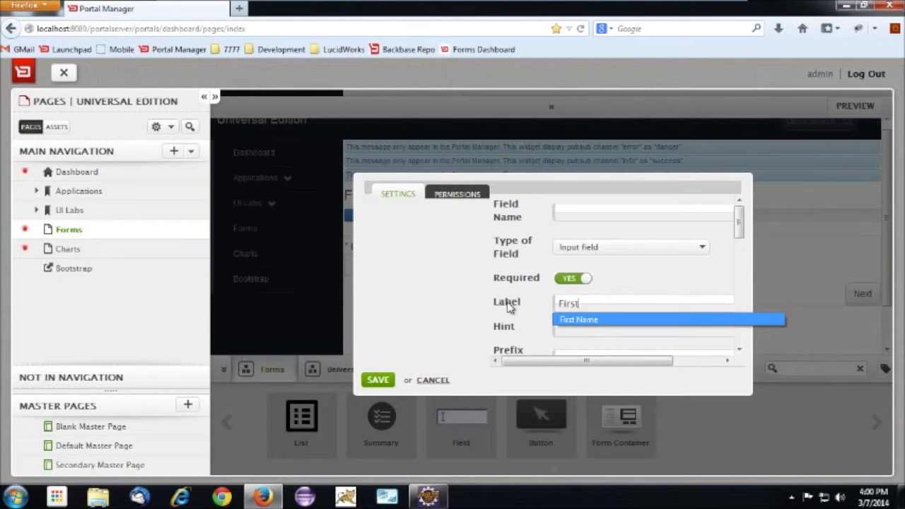
key("Return")
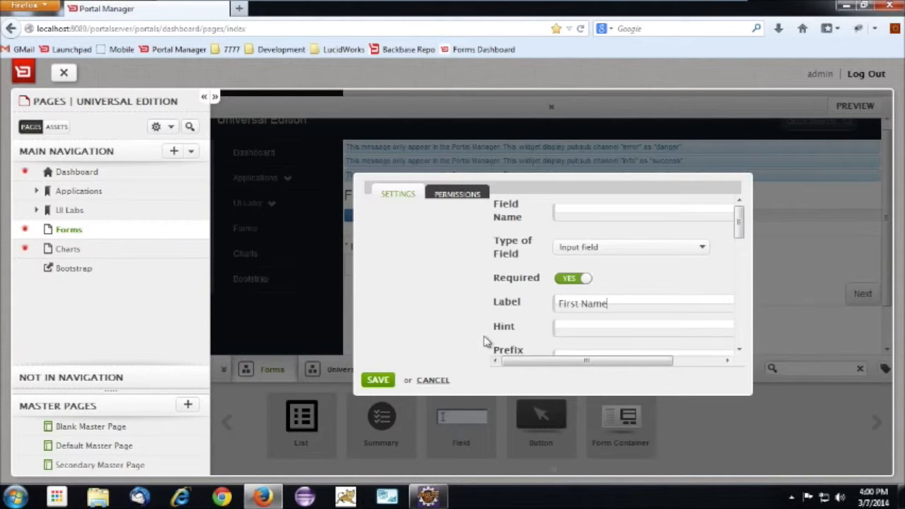
left_click(377, 382)
Add a second Field below First Name with the label Surname and Required set to No, and save it
left_click_drag(455, 433, 441, 251)
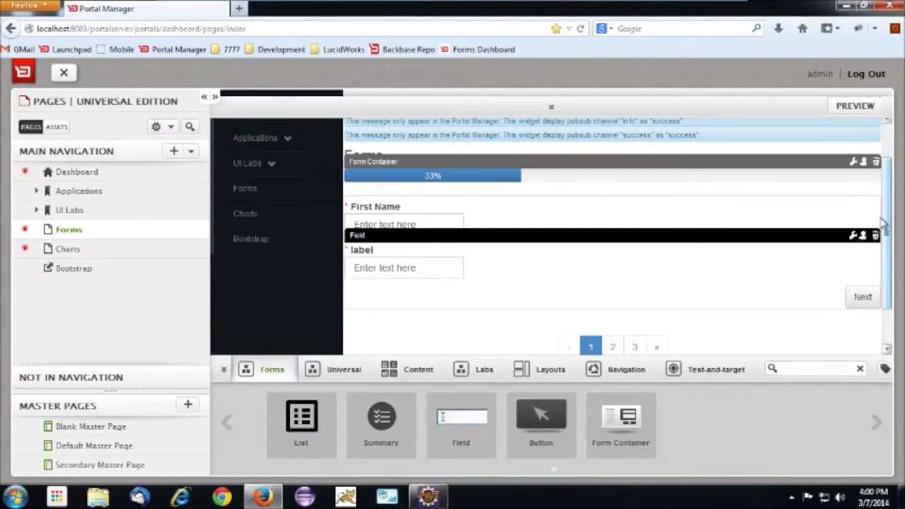
left_click(853, 236)
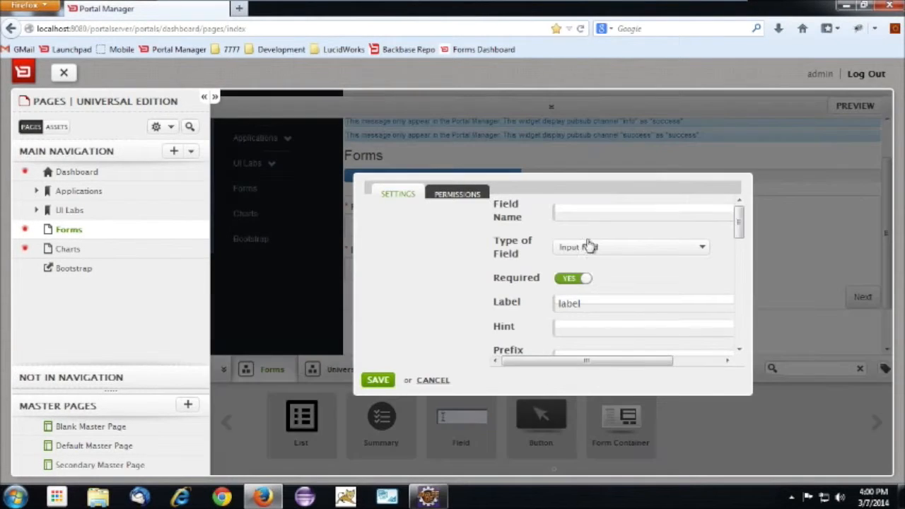
left_click_drag(586, 304, 496, 295)
type("Sur")
key("Down")
key("Return")
left_click(573, 278)
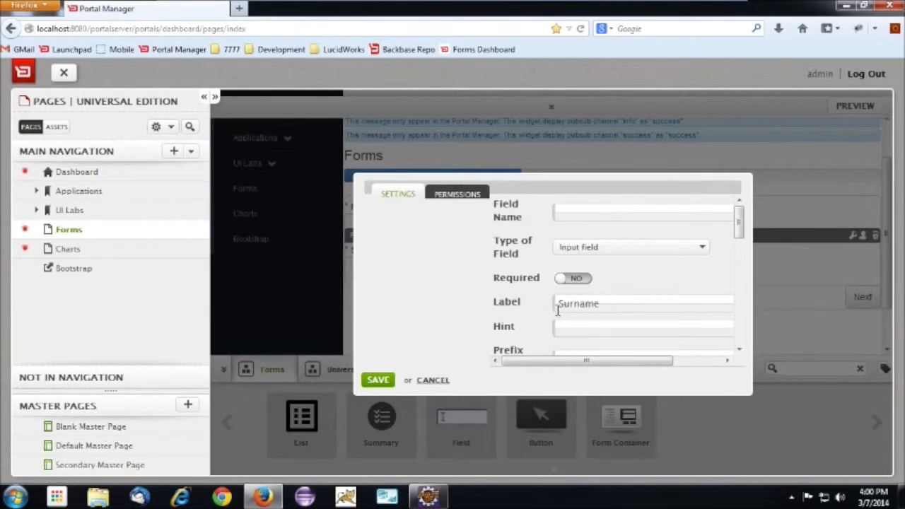
left_click(385, 381)
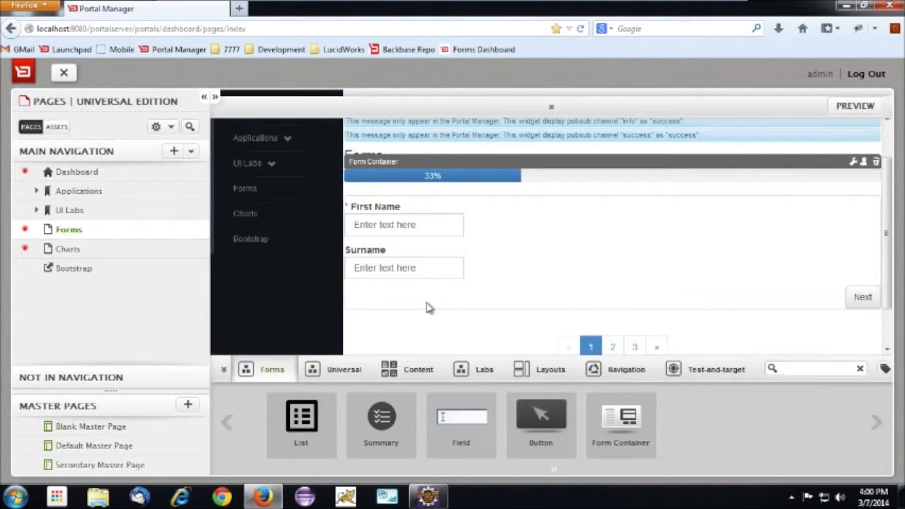
Add a third Field below Surname on page 1 and set its label to Income
left_click_drag(461, 419, 430, 282)
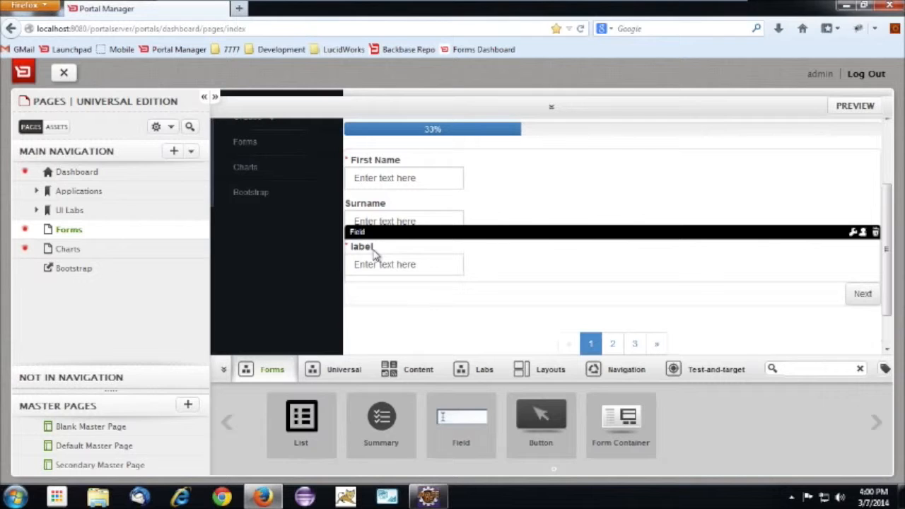
left_click(853, 232)
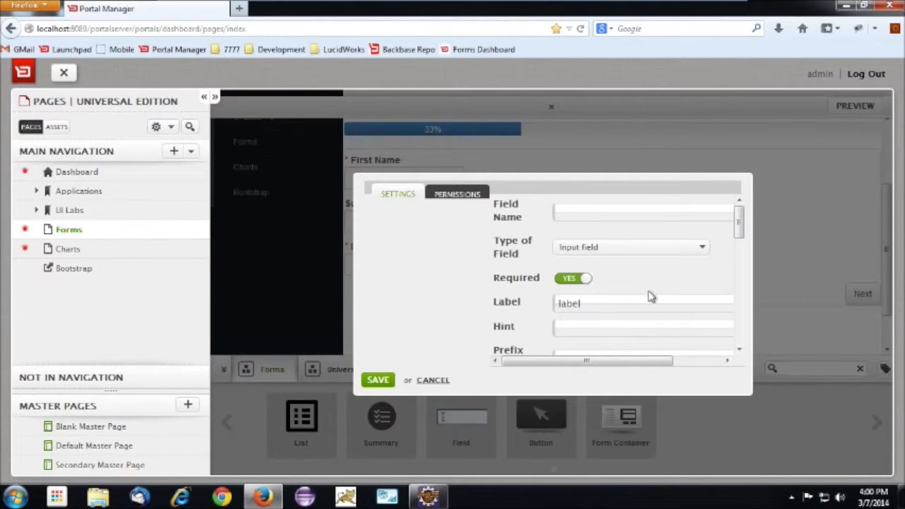
left_click_drag(602, 307, 510, 303)
type("Income")
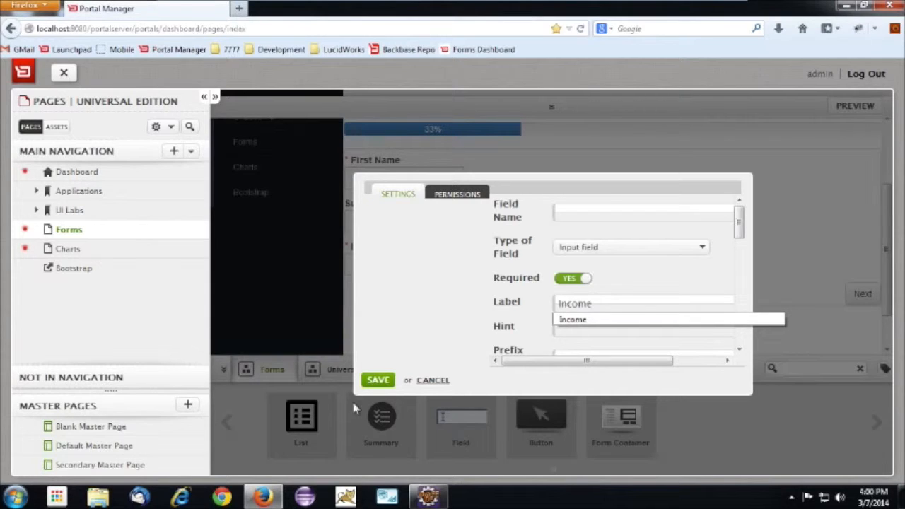
left_click(409, 314)
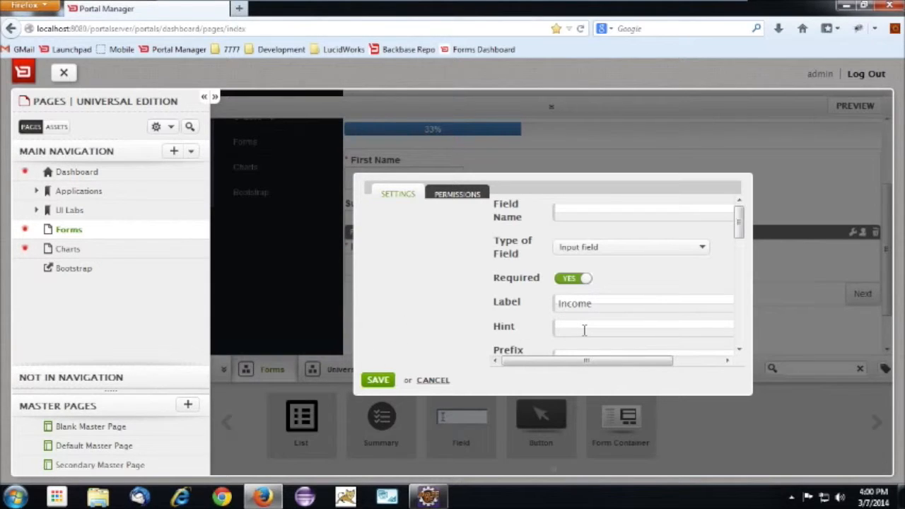
Set the Income field's hint to "Enter income value here" and its prefix value to $
type("Enter")
key("Down")
key("Down")
key("Return")
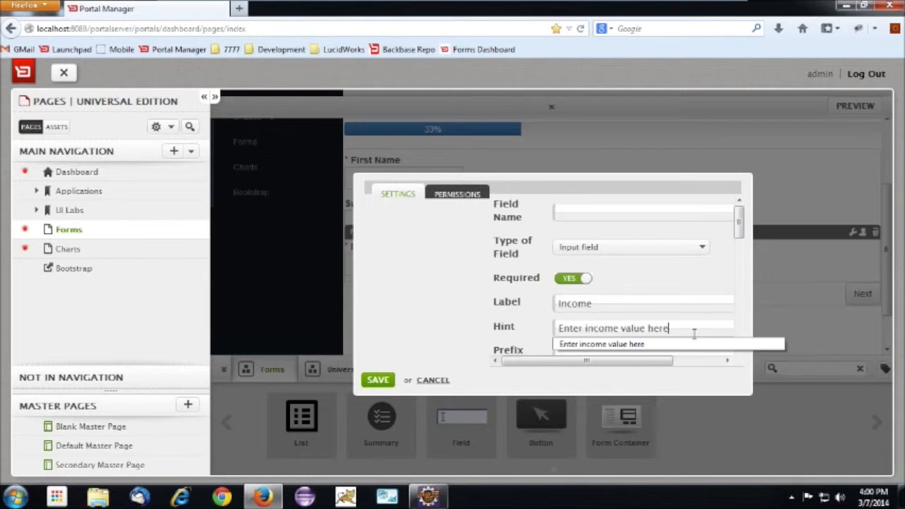
scroll(410, 324, "down", 1)
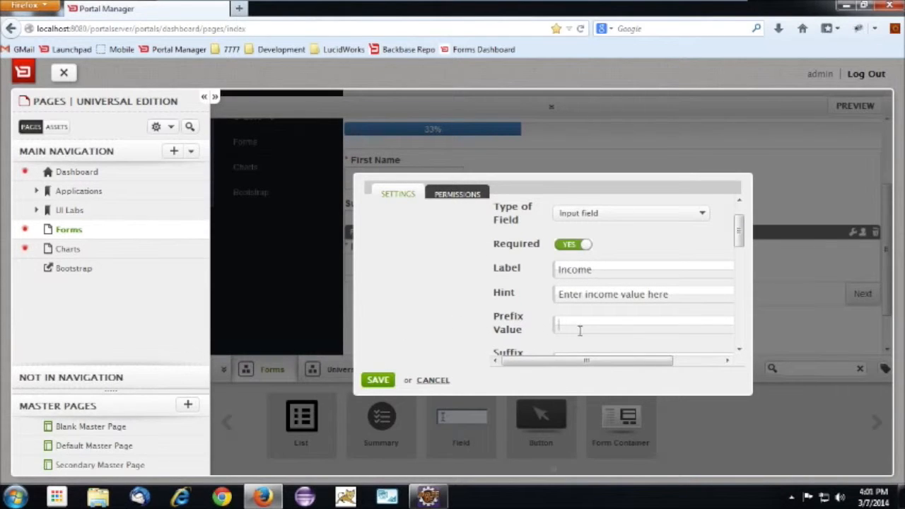
left_click_drag(738, 237, 738, 258)
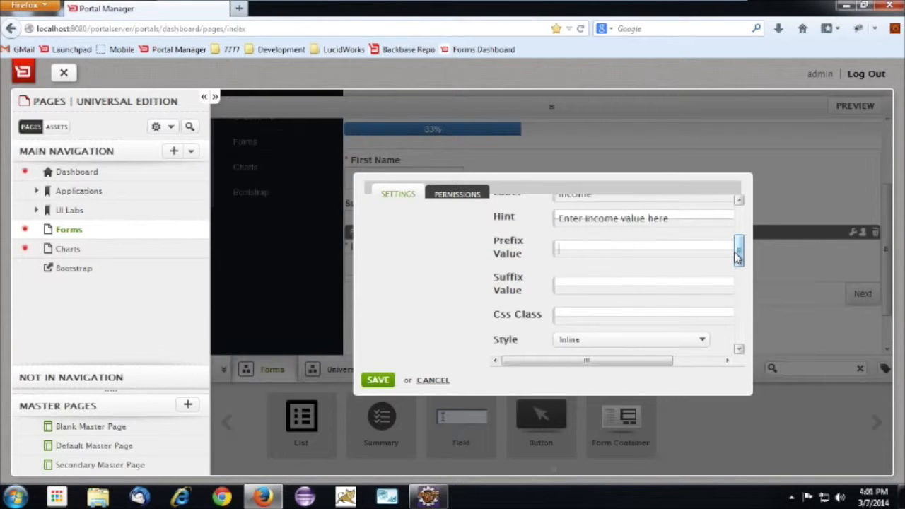
type("$")
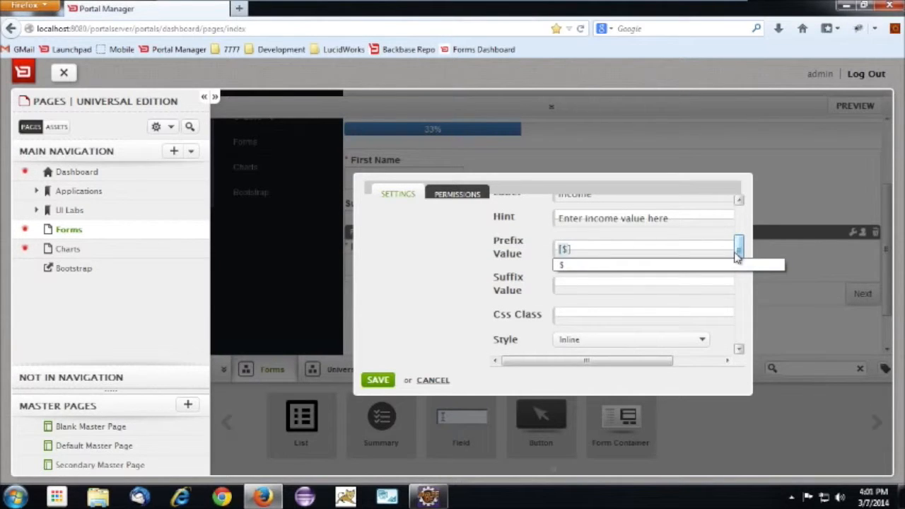
left_click(737, 262)
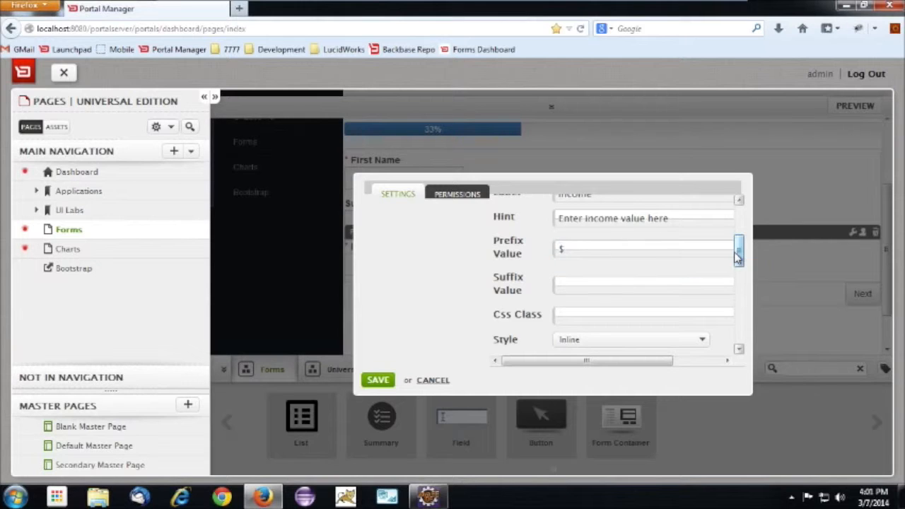
Keep the Income field's style as Inline and set its JavaScript validation rule to Currency
left_click_drag(740, 256, 740, 275)
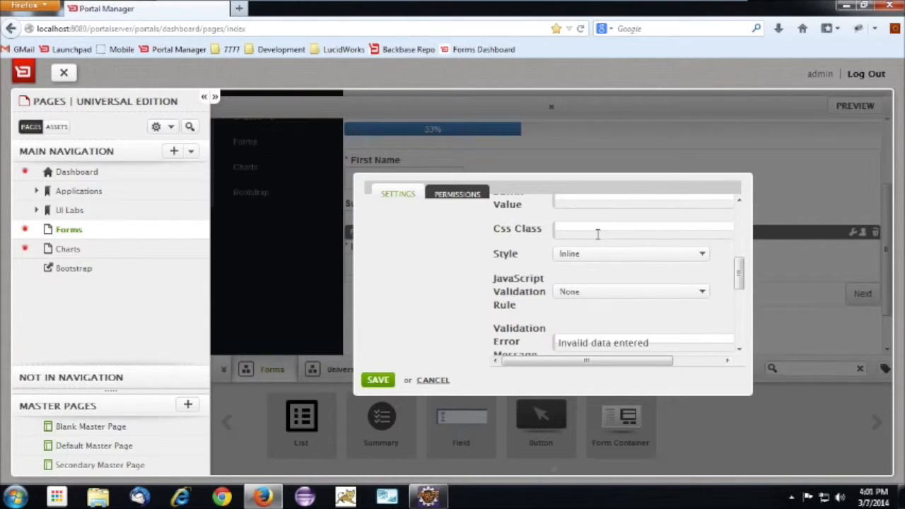
left_click(600, 254)
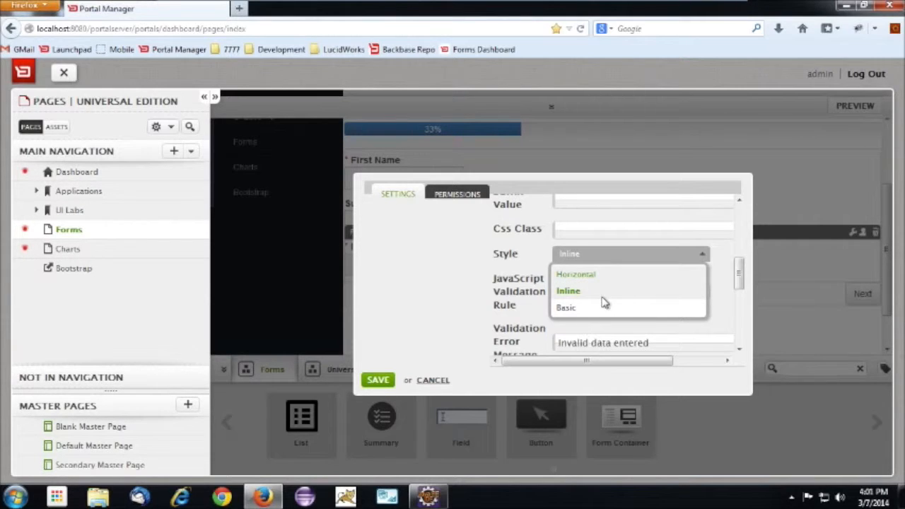
left_click(735, 272)
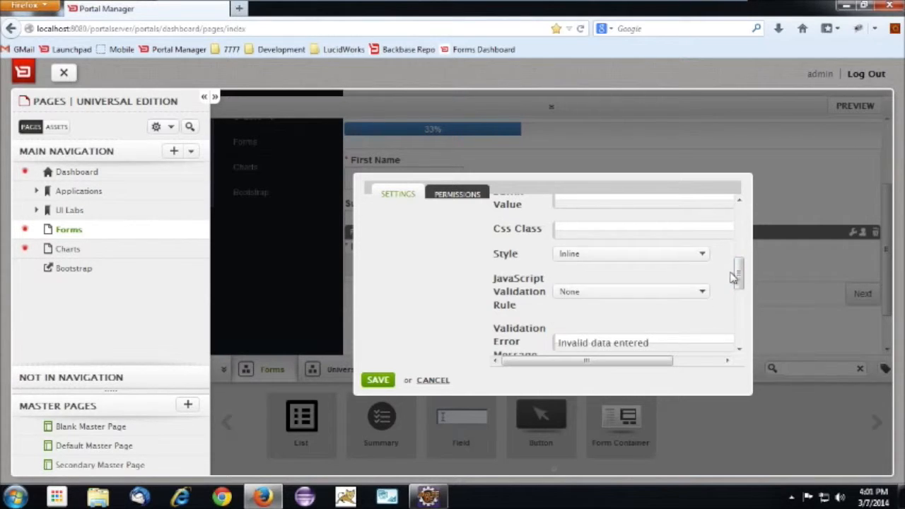
left_click_drag(739, 279, 741, 291)
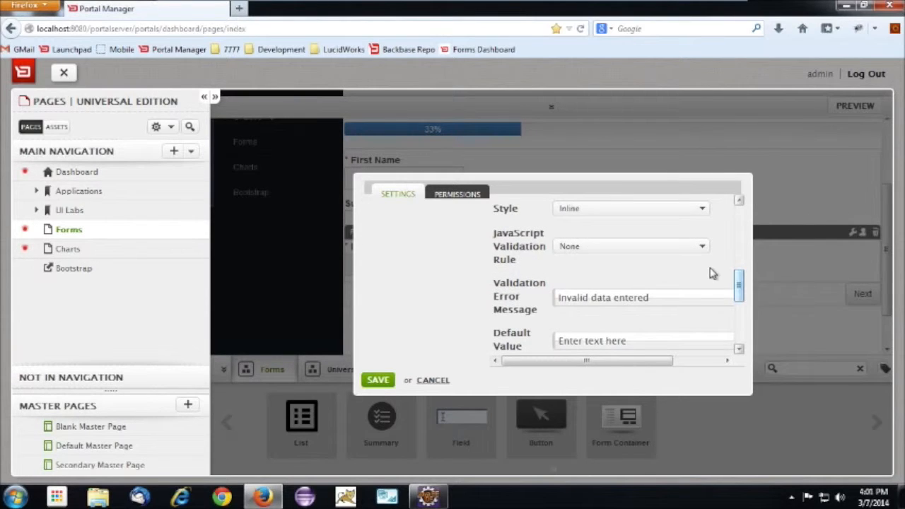
left_click(696, 248)
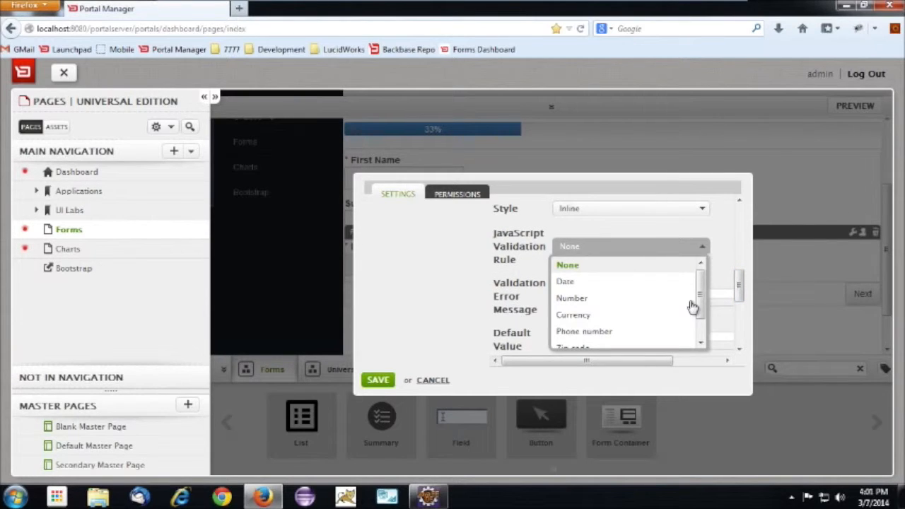
left_click(645, 316)
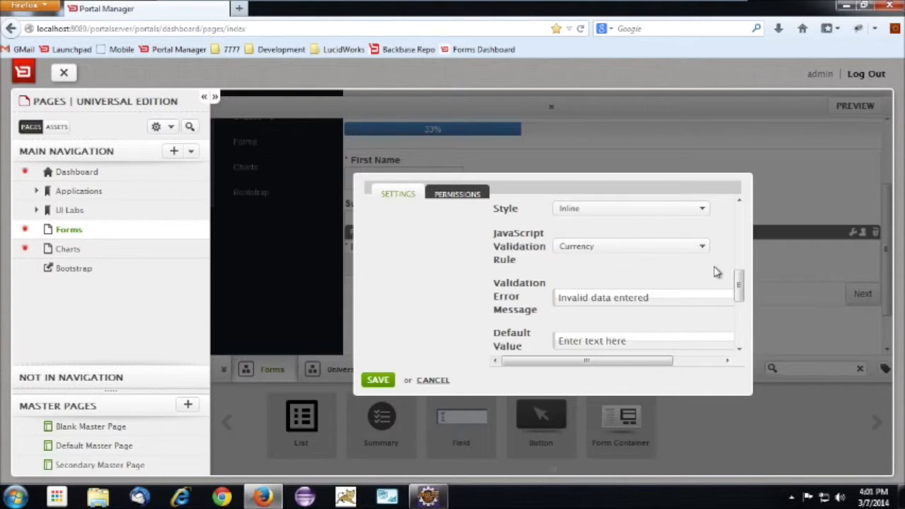
Change the Income field's validation error message to "Invalid amount entered"
left_click_drag(737, 287, 742, 301)
double_click(610, 272)
type("C")
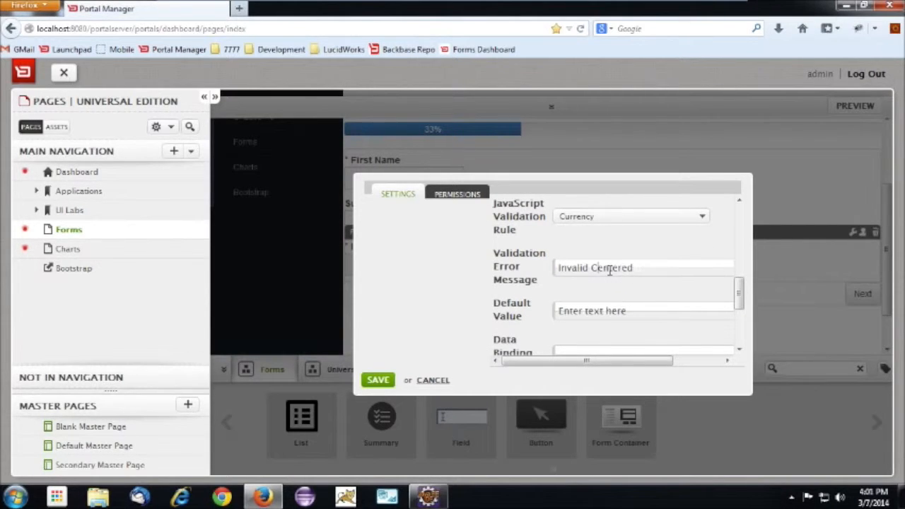
key("BackSpace")
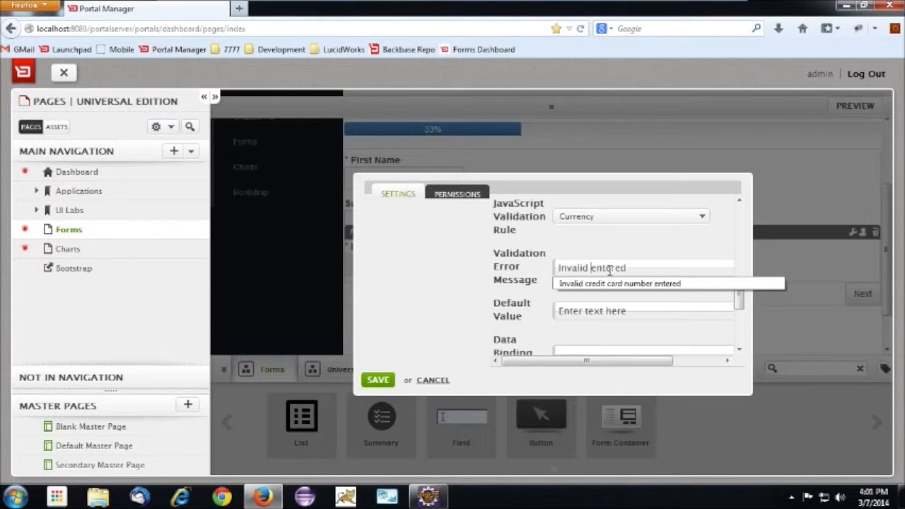
type("amount")
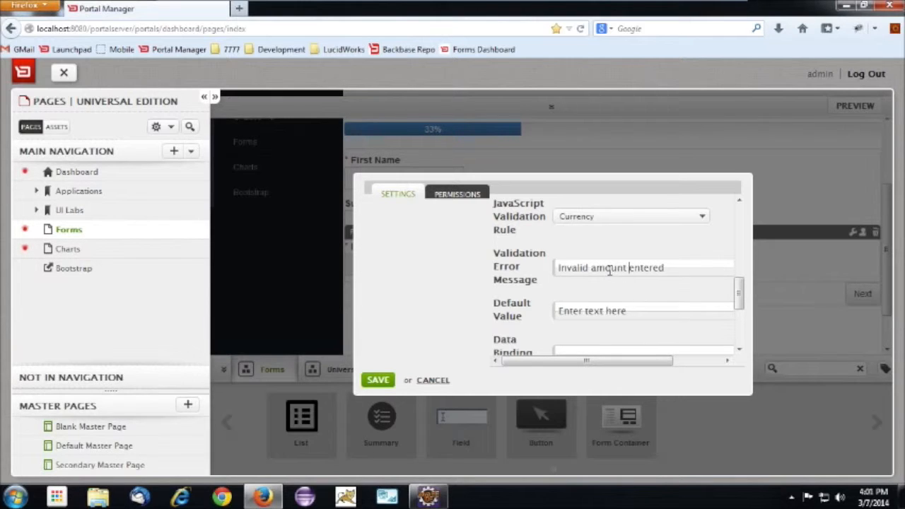
Clear the Income field's default value and save its settings
left_click_drag(627, 311, 474, 311)
key("BackSpace")
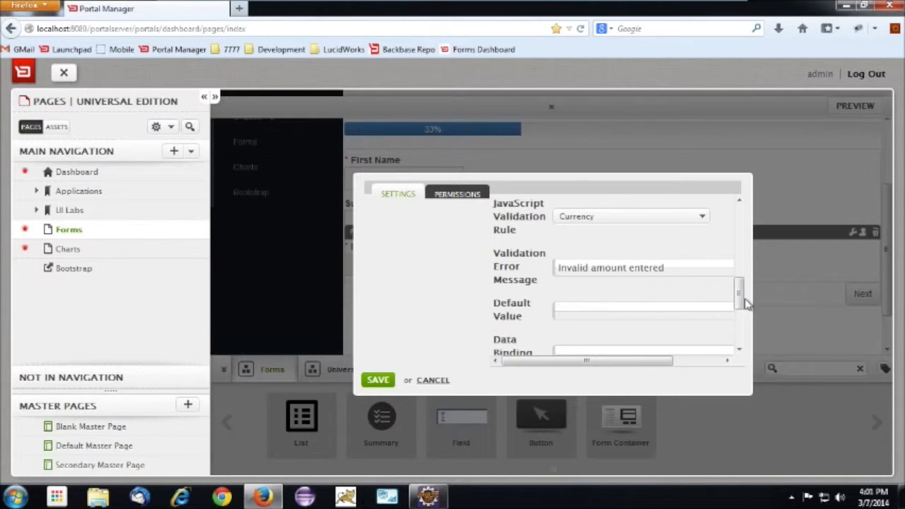
left_click_drag(738, 296, 737, 322)
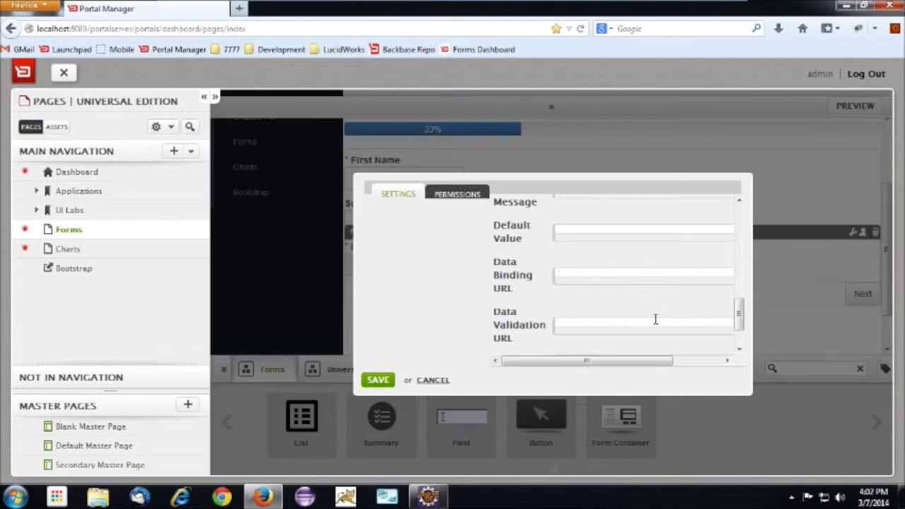
left_click_drag(739, 313, 739, 330)
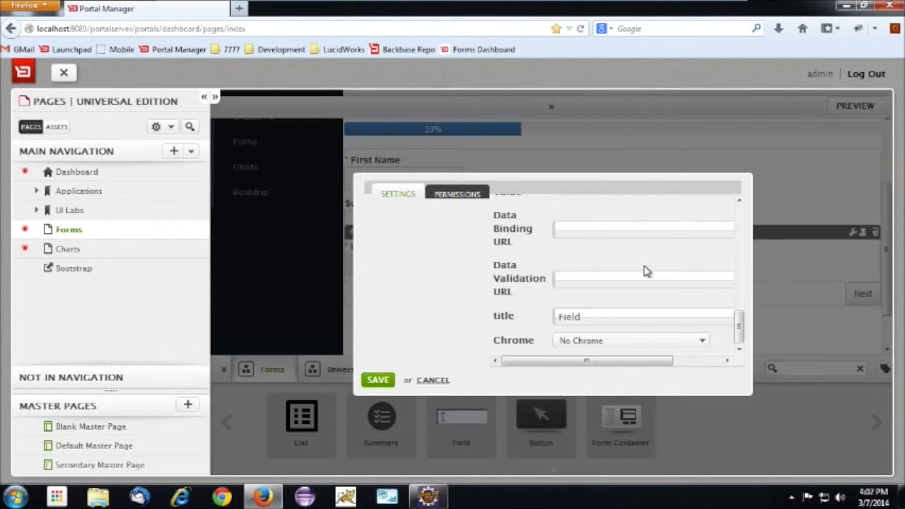
left_click(374, 381)
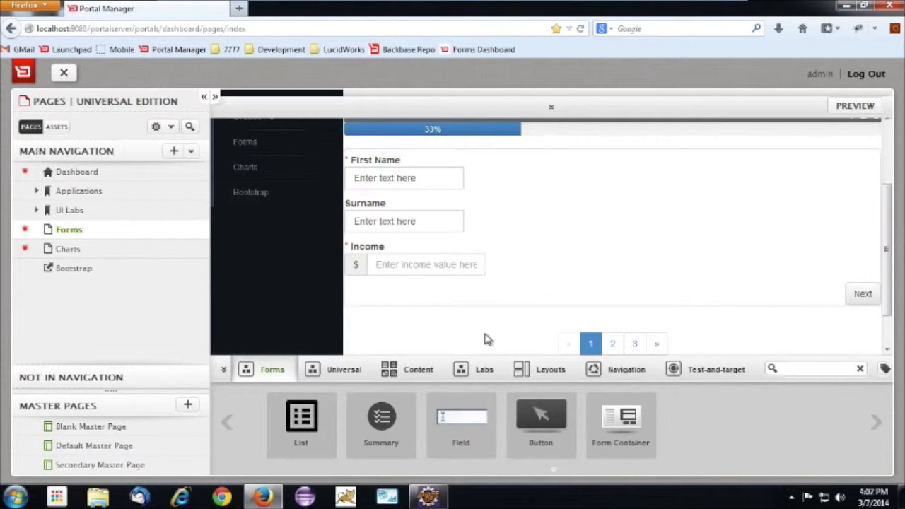
Add a fourth Field below Income on page 1 and set its label to Credit Card Number
left_click_drag(468, 404, 446, 229)
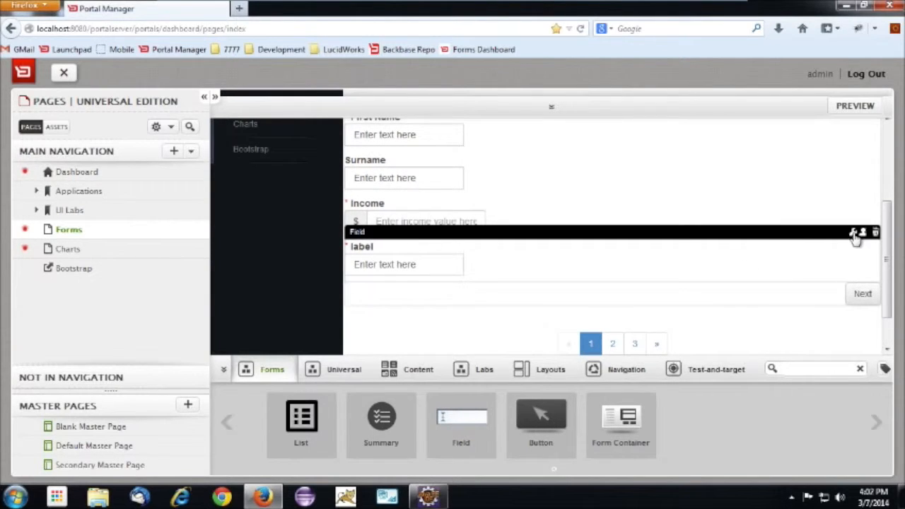
left_click(852, 234)
left_click_drag(597, 305, 505, 300)
type("Credit Card Number")
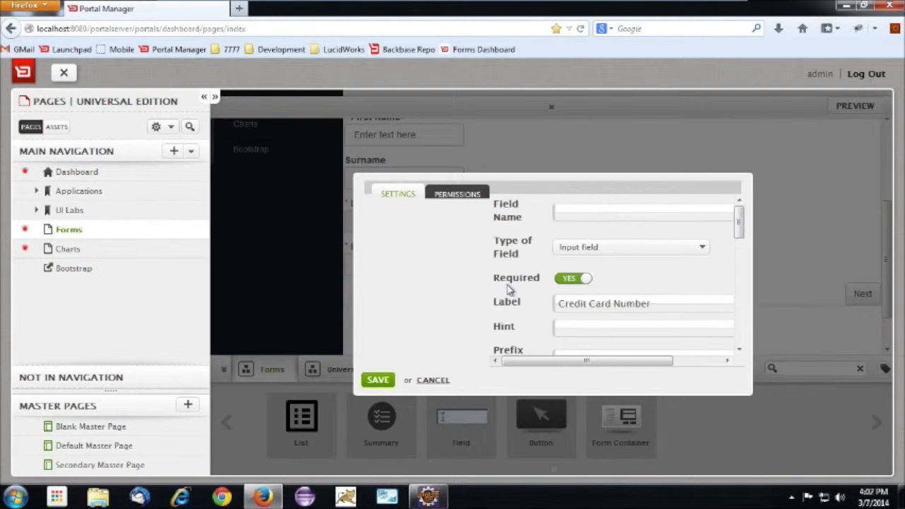
Set the Credit Card Number field's JavaScript validation rule to Number
scroll(509, 288, "down", 2)
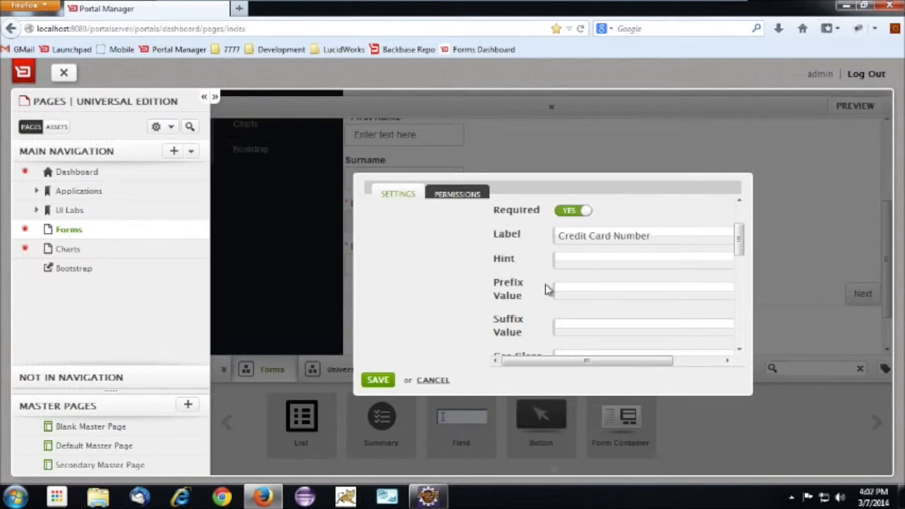
scroll(581, 281, "down", 4)
scroll(585, 286, "down", 2)
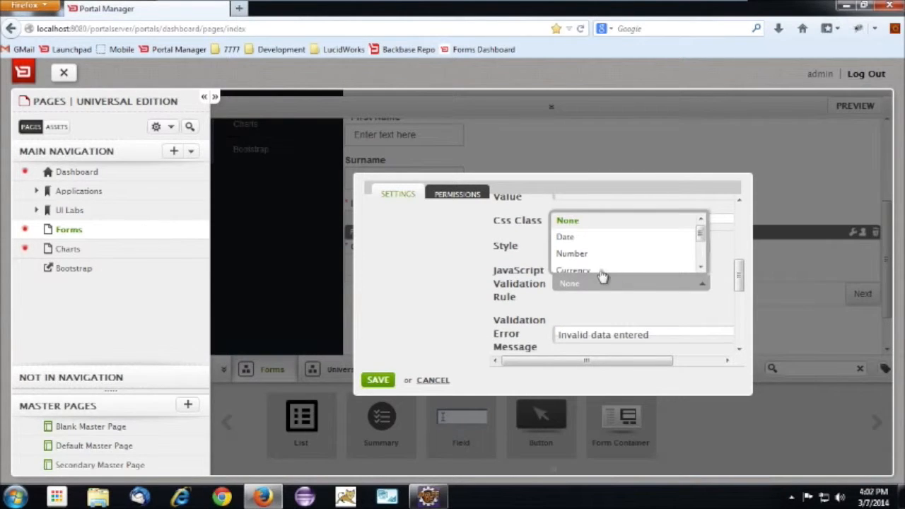
left_click(580, 254)
scroll(612, 315, "down", 1)
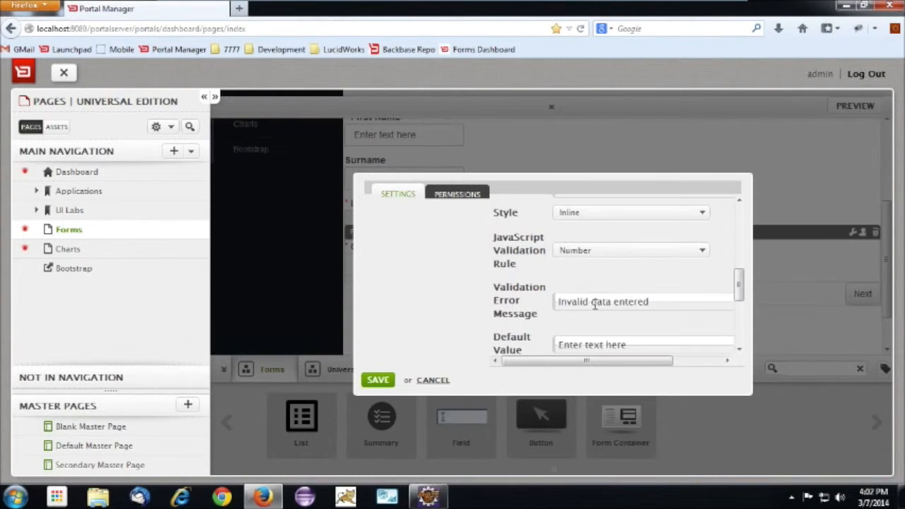
Set the Credit Card Number field's validation error message to "Invalid credit card number entered" and clear its default value
left_click_drag(667, 306, 668, 306)
type("c")
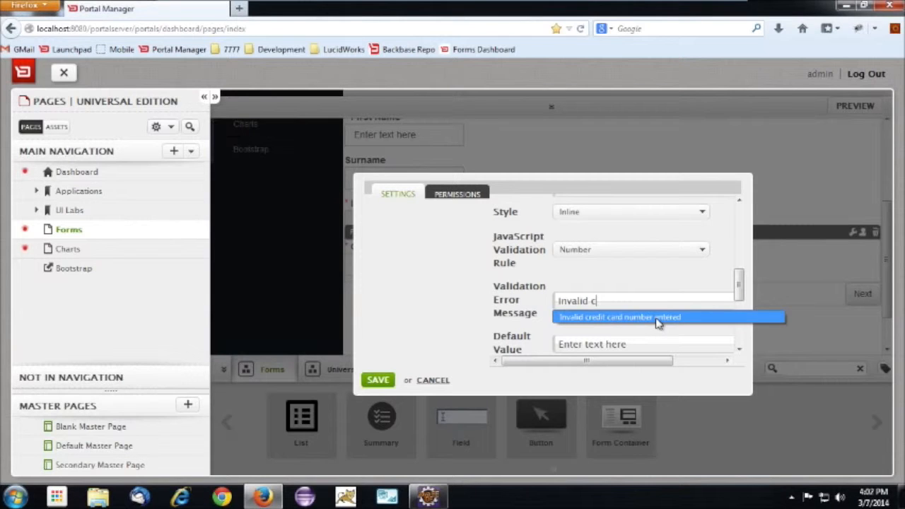
left_click(605, 318)
scroll(640, 306, "down", 2)
left_click_drag(484, 264, 472, 265)
key("BackSpace")
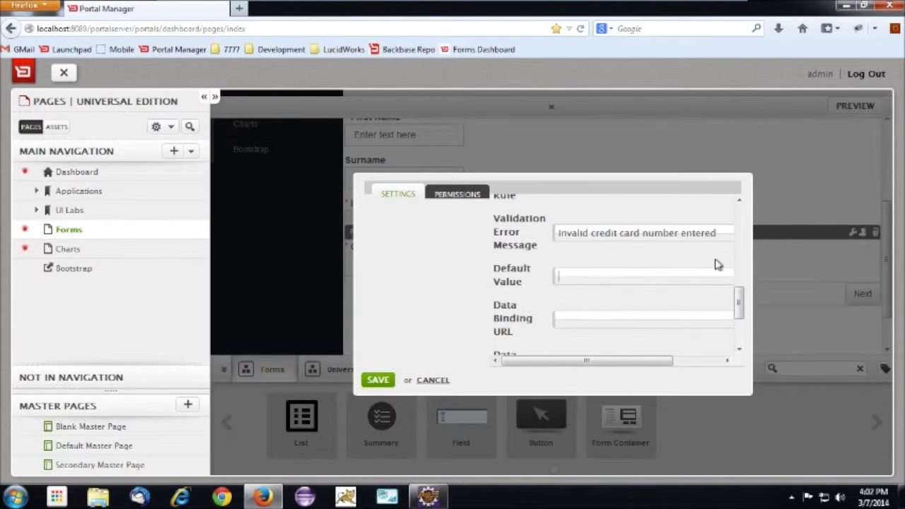
scroll(610, 308, "down", 3)
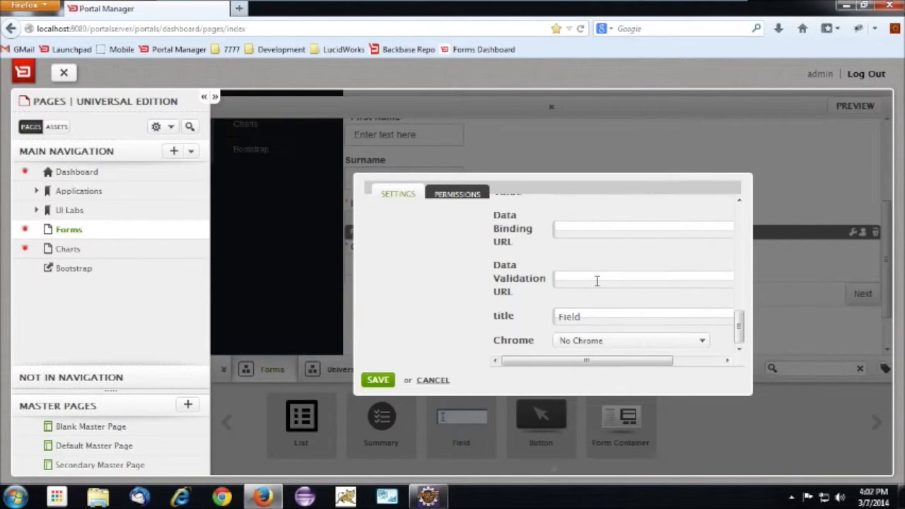
left_click(596, 280)
type("h")
key("Down")
key("Return")
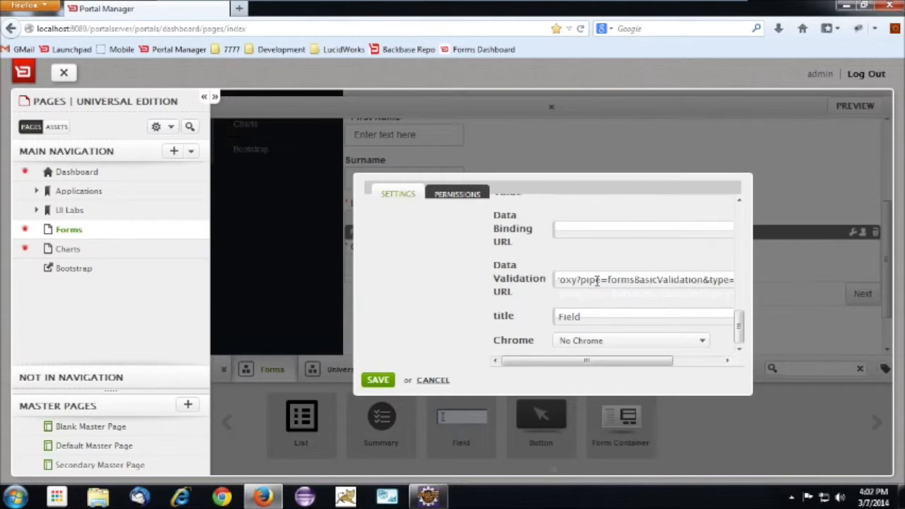
double_click(673, 280)
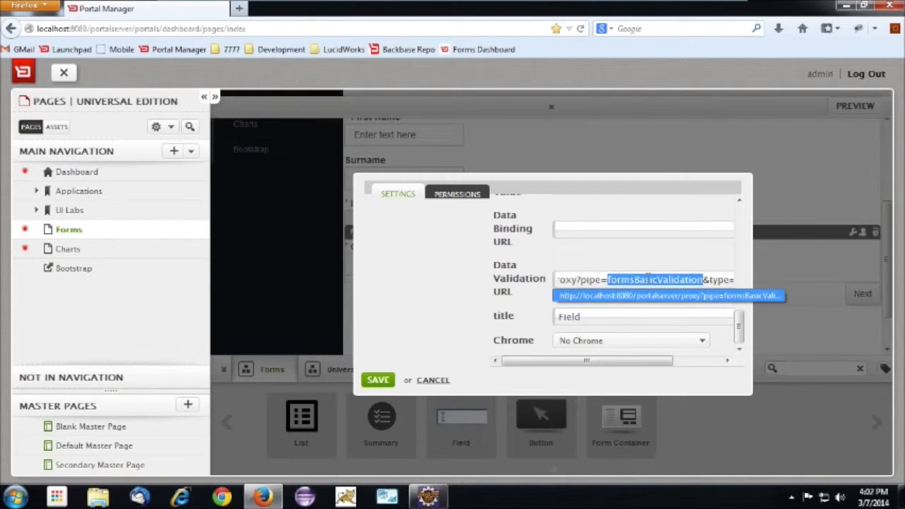
left_click_drag(709, 278, 735, 279)
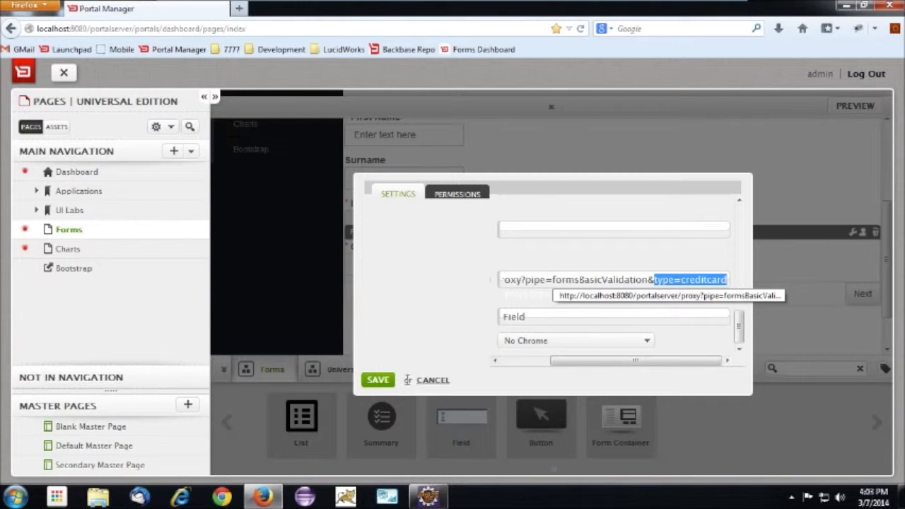
left_click(378, 380)
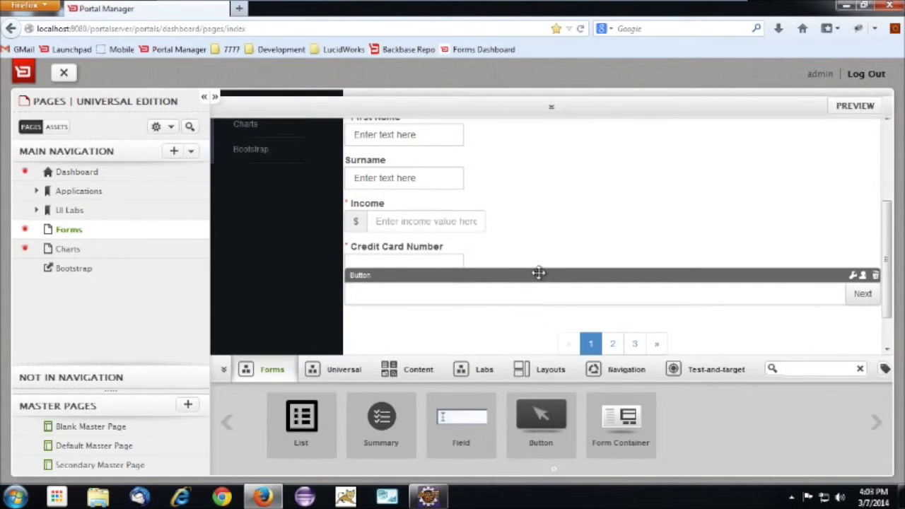
Add a List widget between Surname and Income on page 1 and open its settings to review the list types
scroll(453, 233, "up", 1)
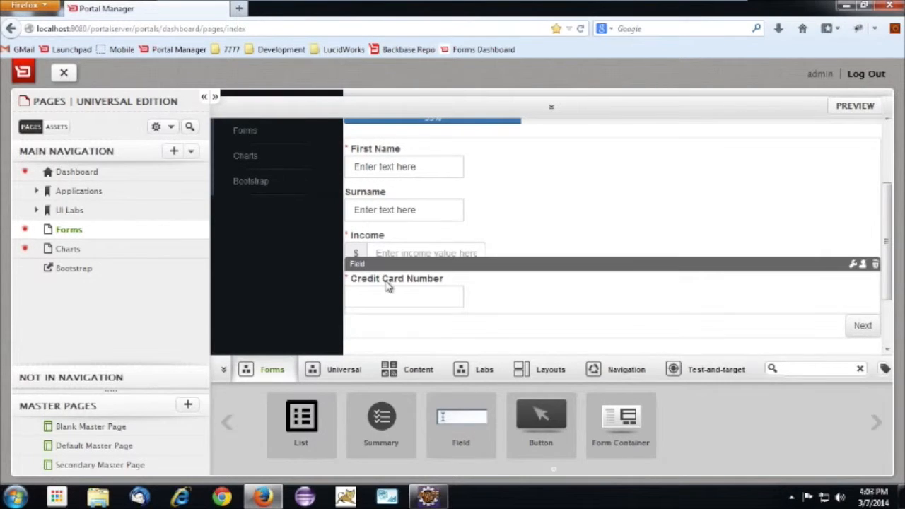
left_click_drag(301, 413, 401, 252)
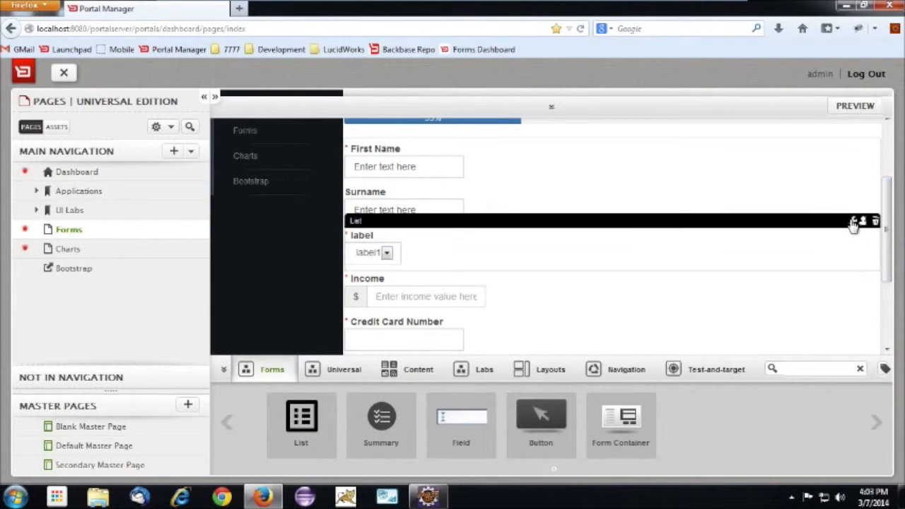
left_click(852, 222)
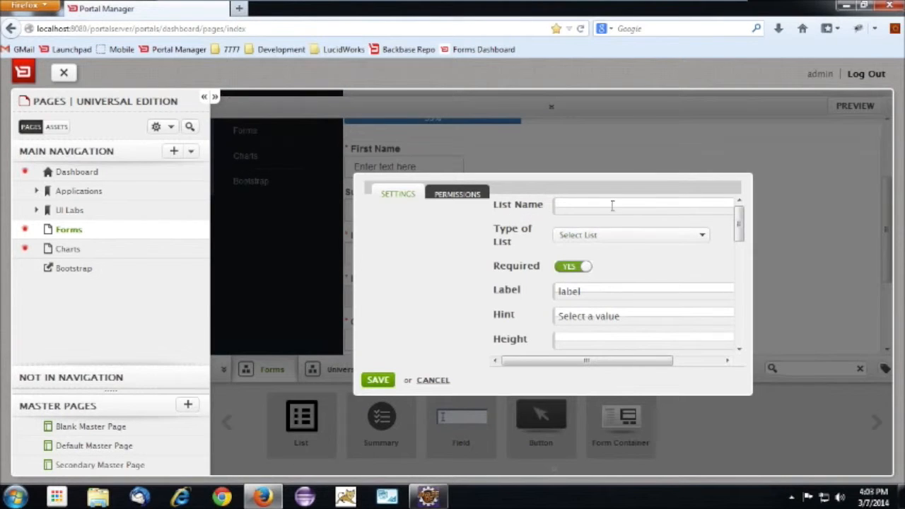
left_click(627, 242)
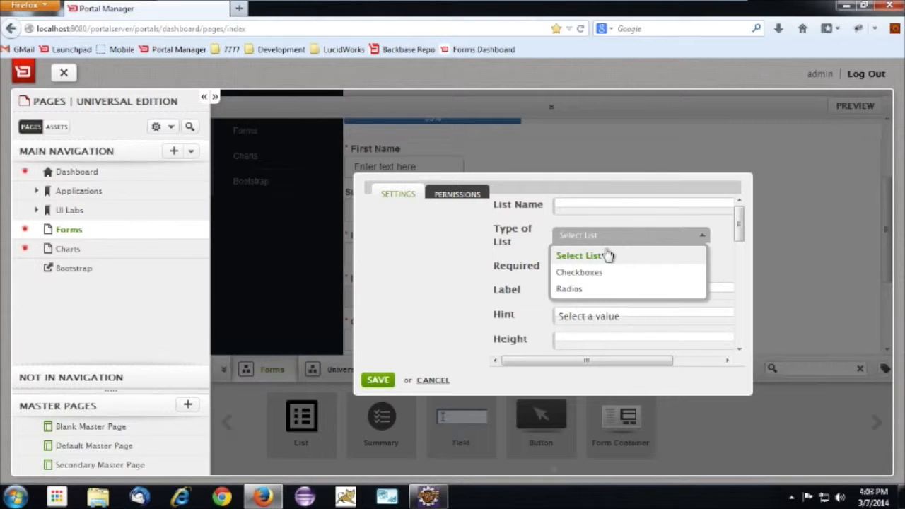
left_click(722, 260)
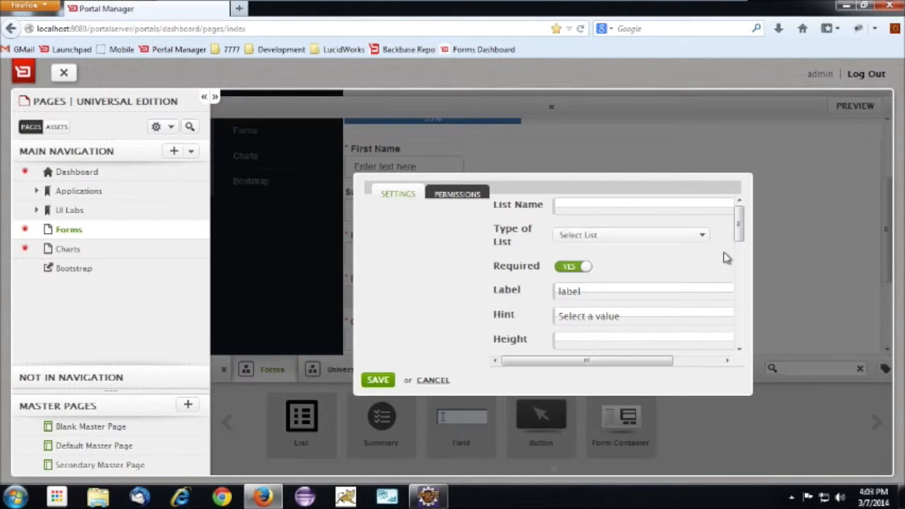
Set the new list's label to "Language" and its hint to "Select your language"
left_click_drag(614, 294, 504, 299)
type("Language")
left_click_drag(658, 317, 513, 316)
key("Right")
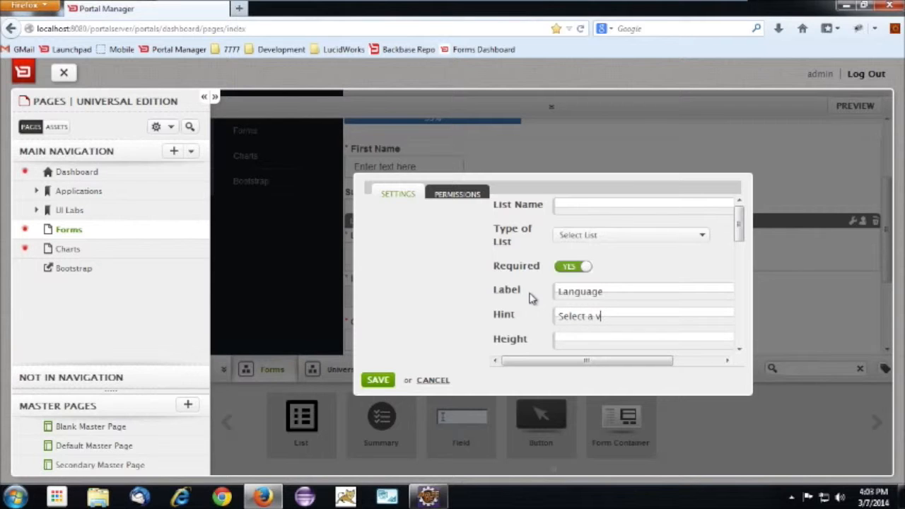
key("BackSpace")
key("BackSpace")
key("BackSpace")
type("your")
Clear the default value/label entries from the Language list's List Options setting
left_click_drag(739, 238, 739, 272)
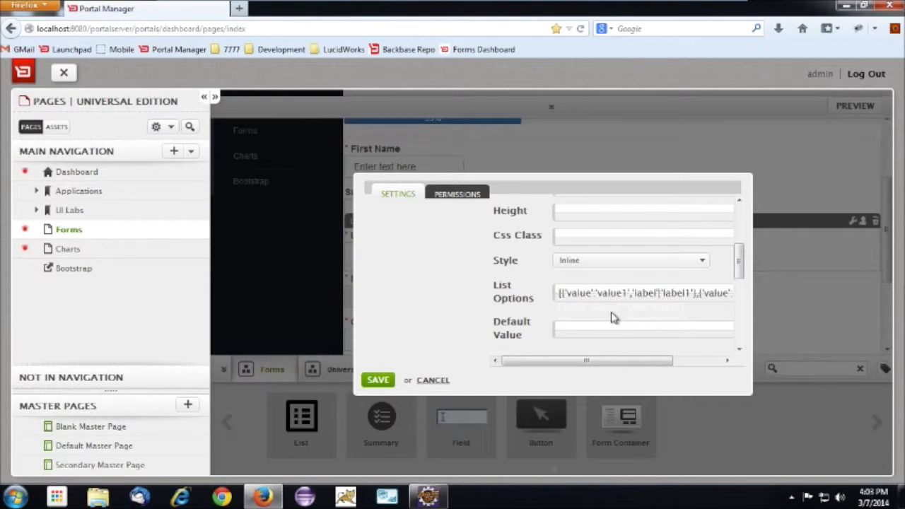
key("End")
key("Home")
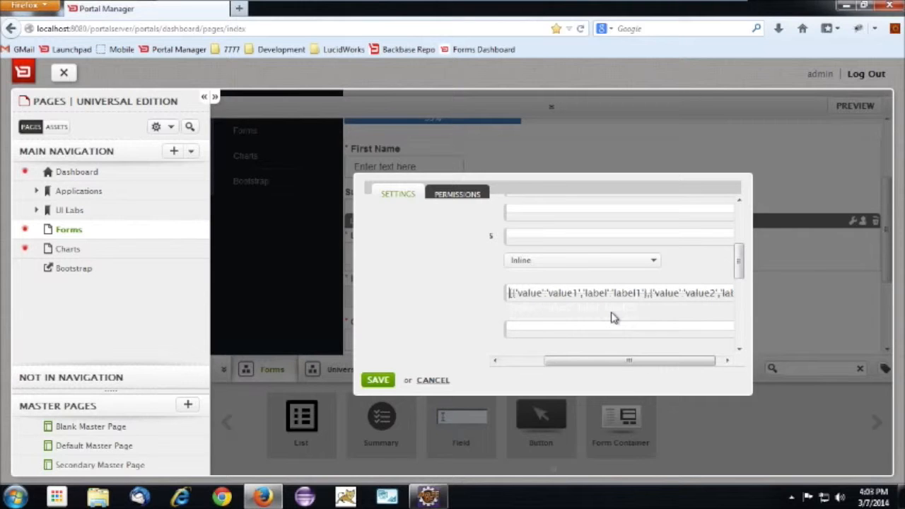
key("ctrl+a")
key("BackSpace")
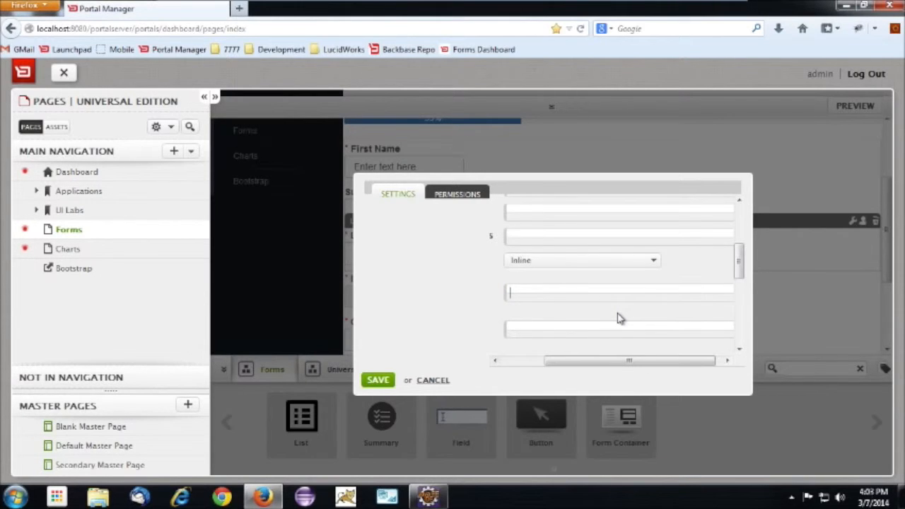
left_click_drag(647, 361, 547, 363)
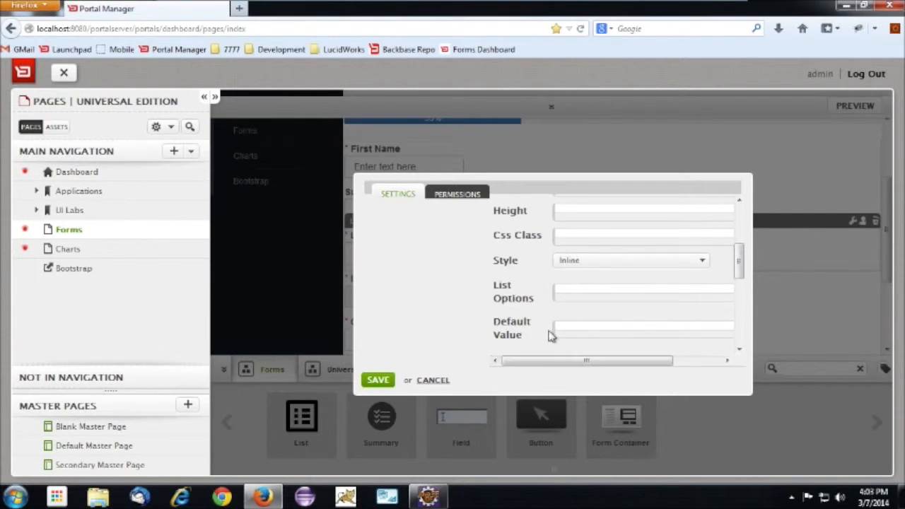
left_click_drag(739, 260, 741, 278)
type("h")
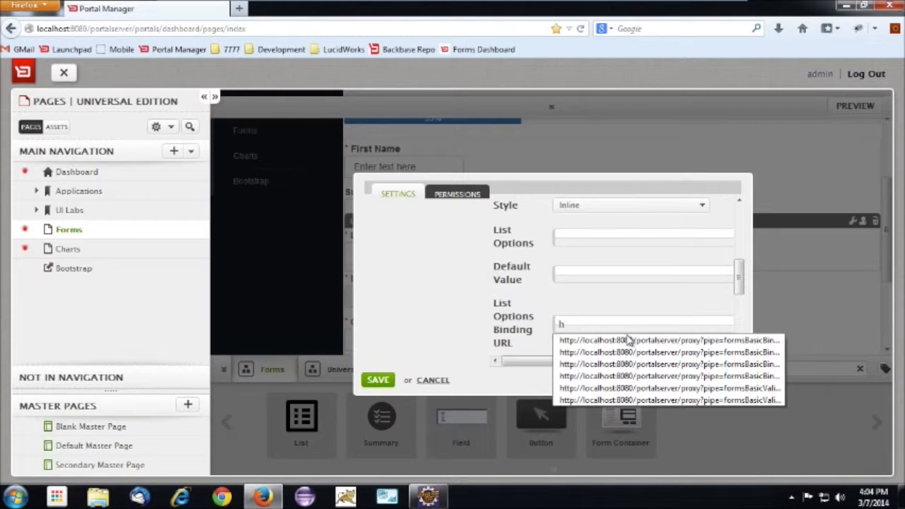
left_click(627, 340)
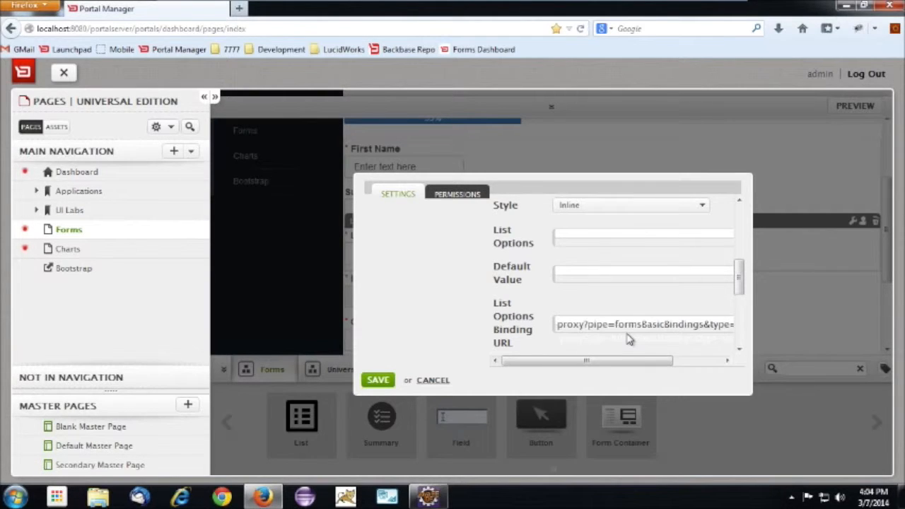
left_click_drag(648, 362, 723, 385)
left_click(685, 325)
left_click_drag(683, 324, 745, 330)
key("BackSpace")
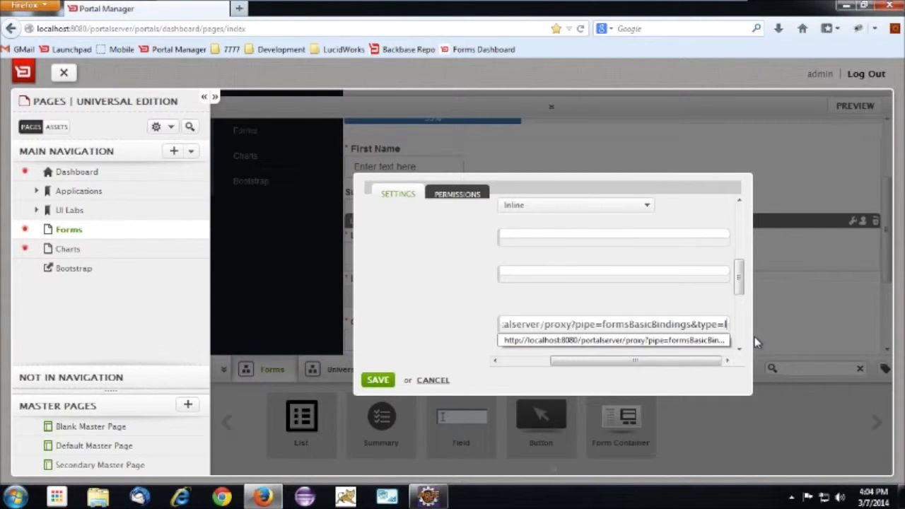
type("language")
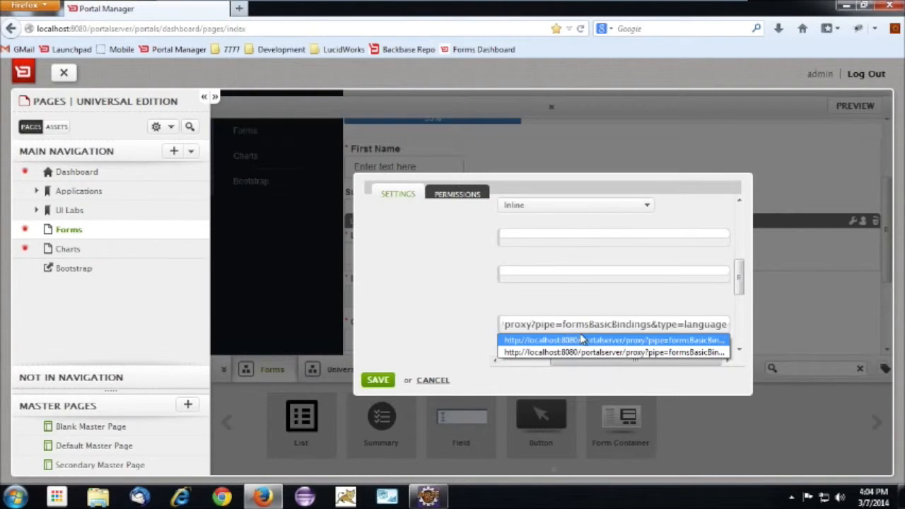
left_click(374, 381)
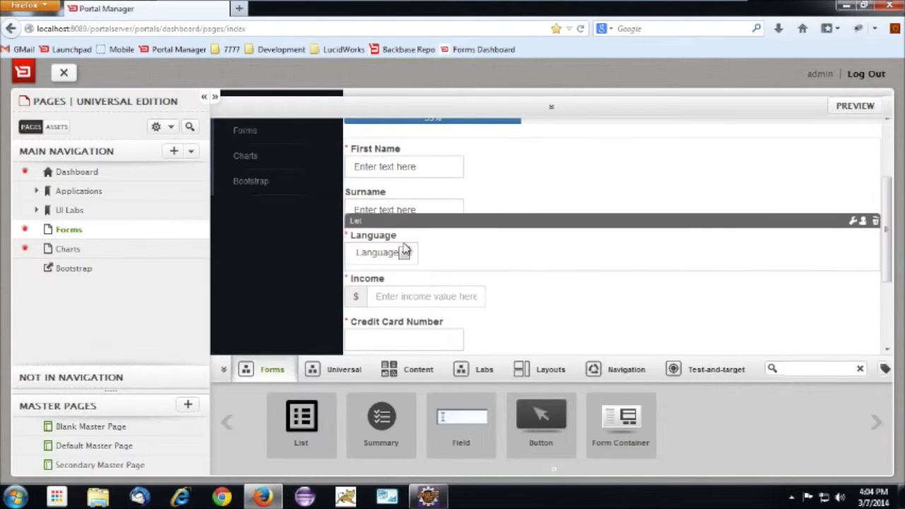
Reload the Forms page, change the Language list's options binding URL to end in type=languages, and save the settings
left_click(121, 232)
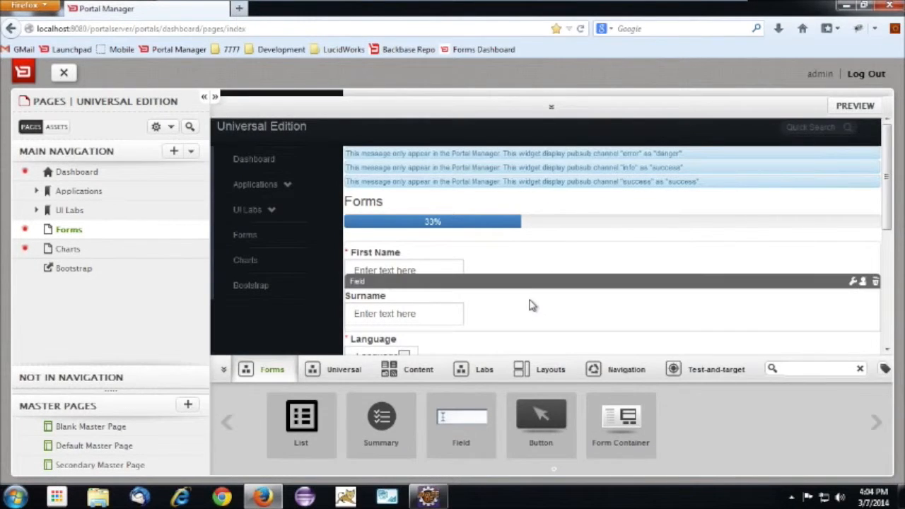
scroll(495, 308, "down", 2)
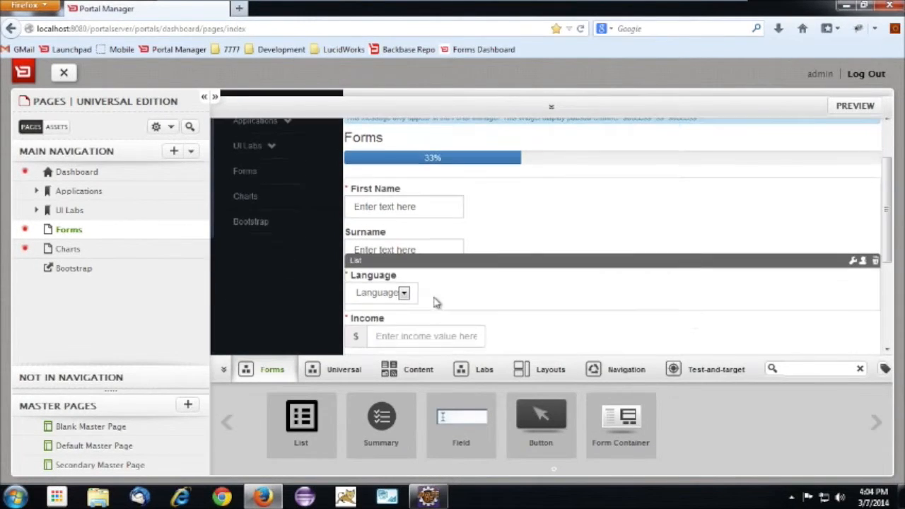
left_click(386, 261)
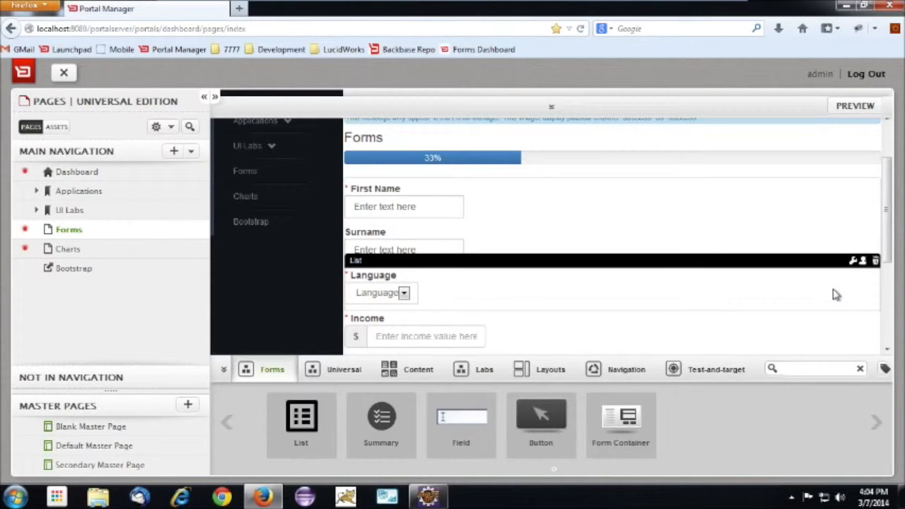
left_click(856, 261)
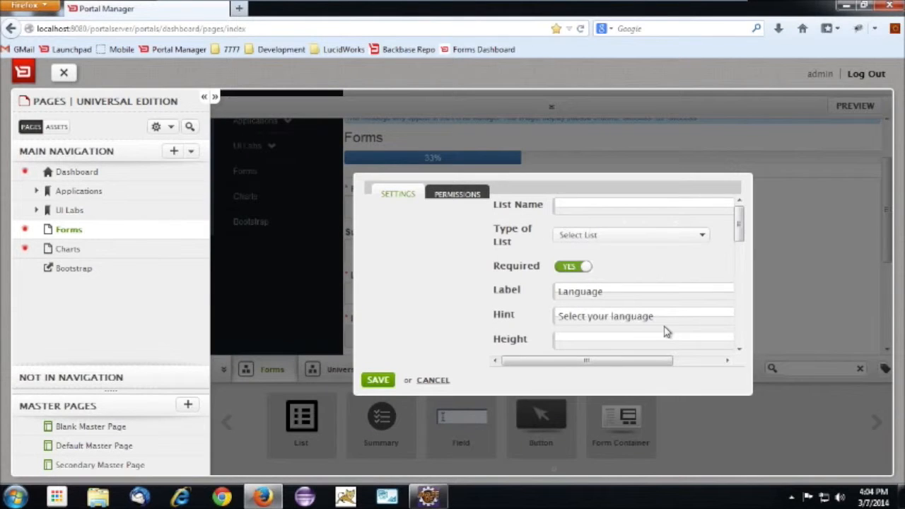
left_click_drag(739, 226, 739, 294)
key("End")
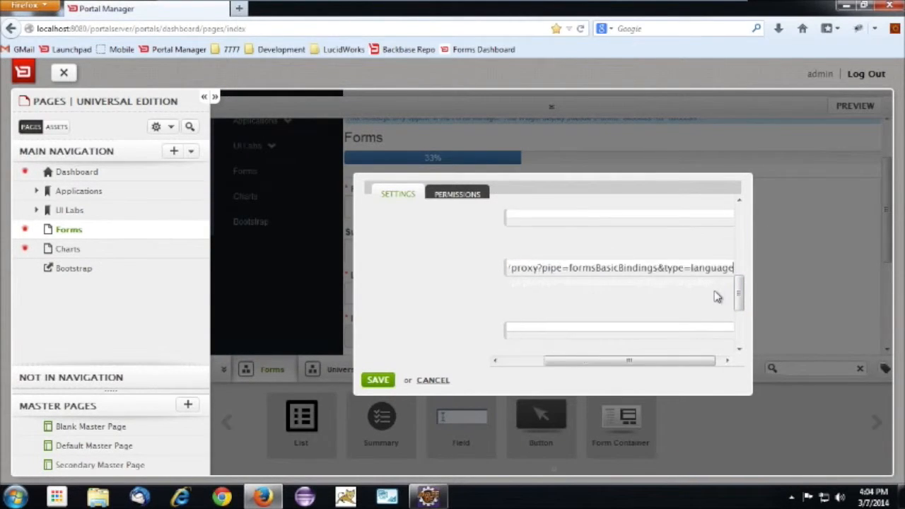
type("s")
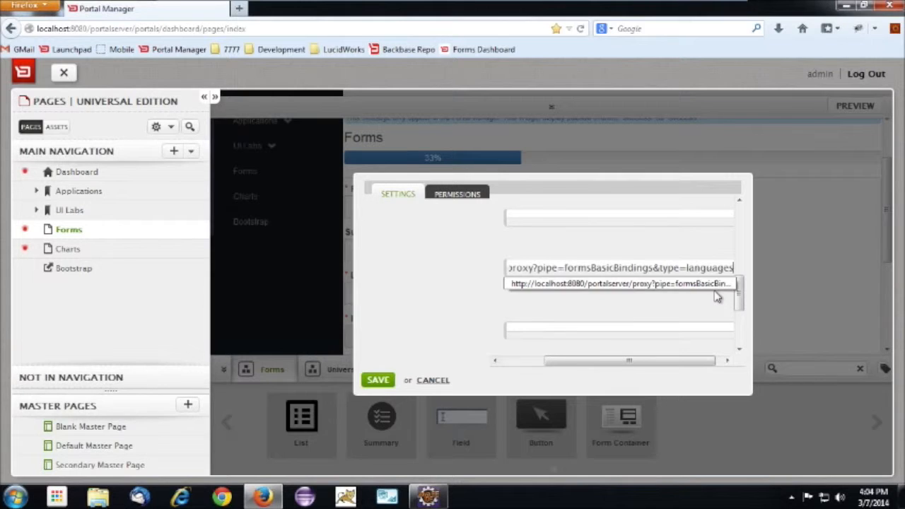
left_click(375, 381)
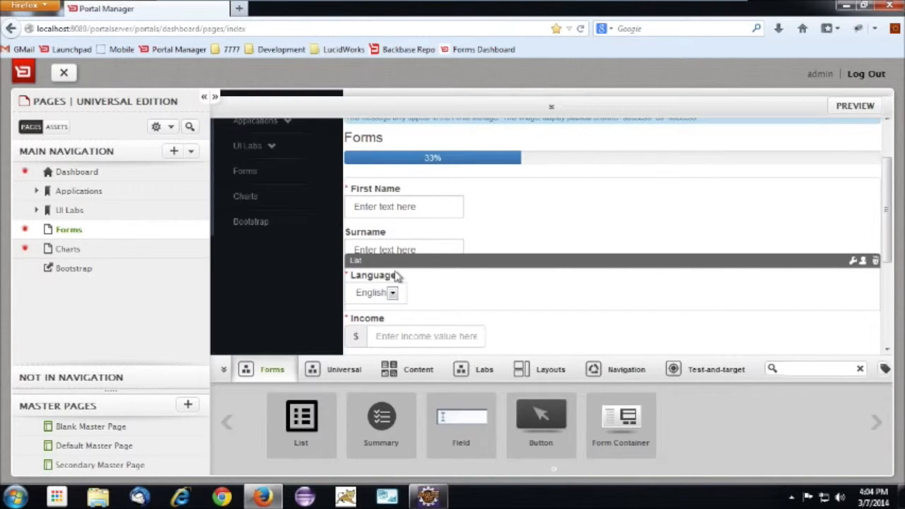
left_click(376, 173)
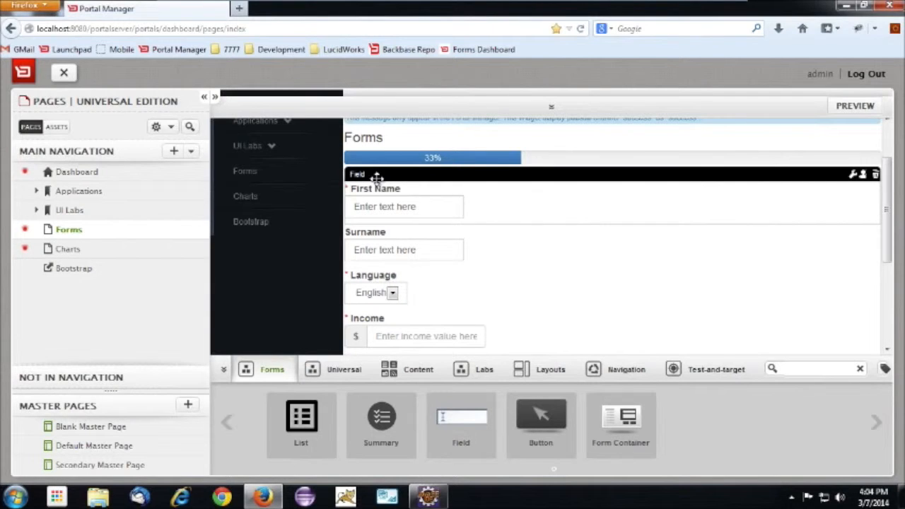
left_click(852, 177)
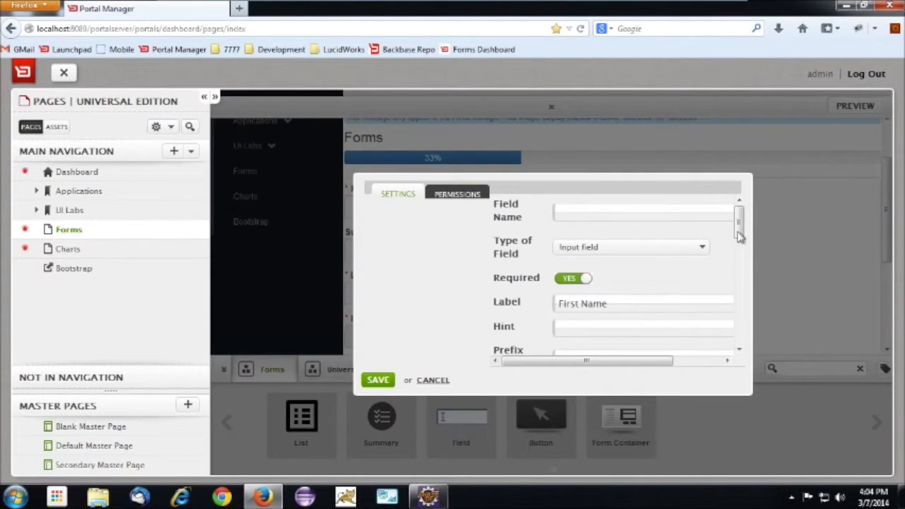
left_click_drag(739, 237, 584, 275)
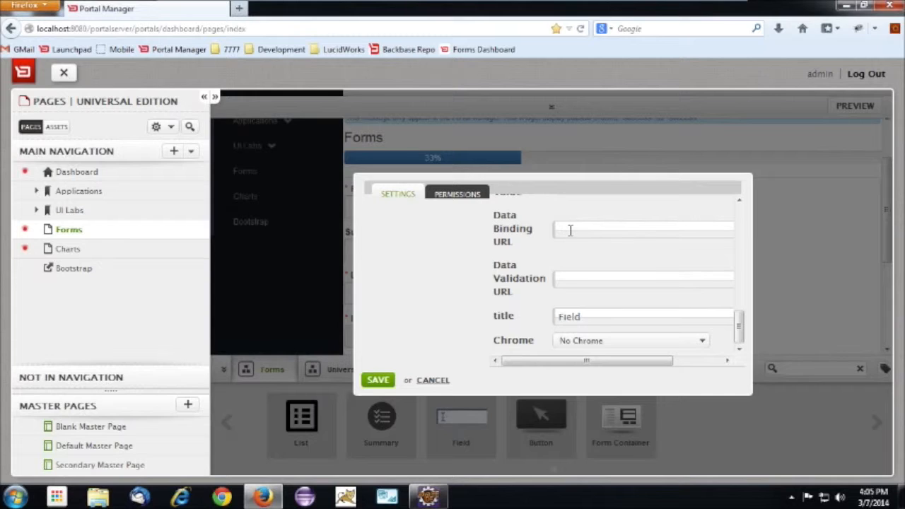
type("ht")
key("Down")
key("Return")
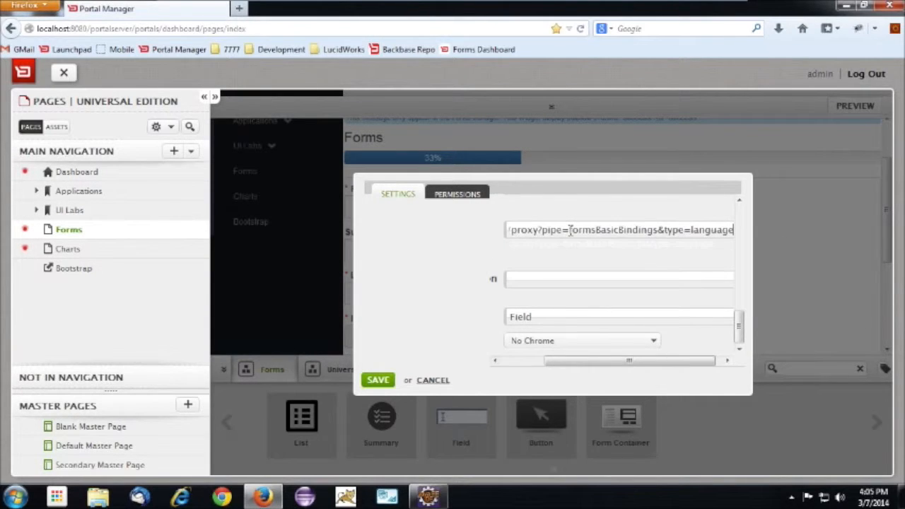
key("BackSpace")
key("BackSpace")
key("BackSpace")
key("BackSpace")
key("BackSpace")
key("BackSpace")
key("BackSpace")
key("BackSpace")
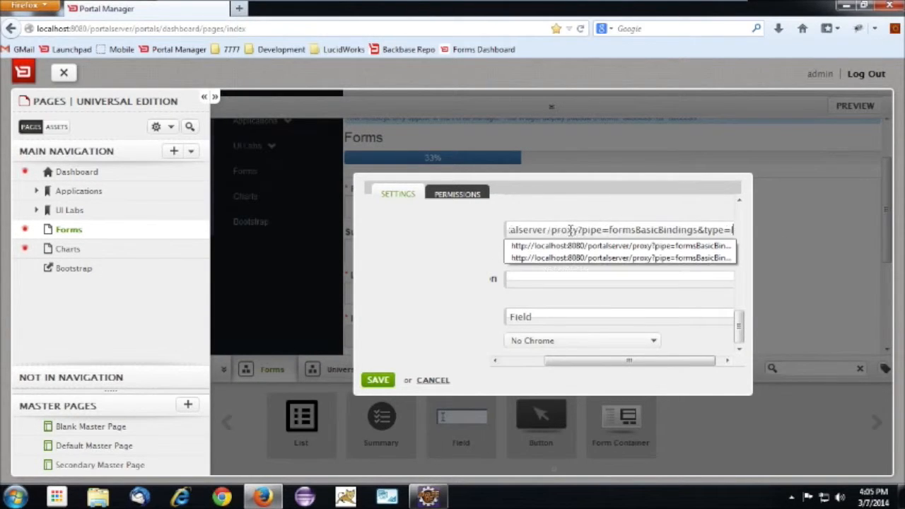
type("username")
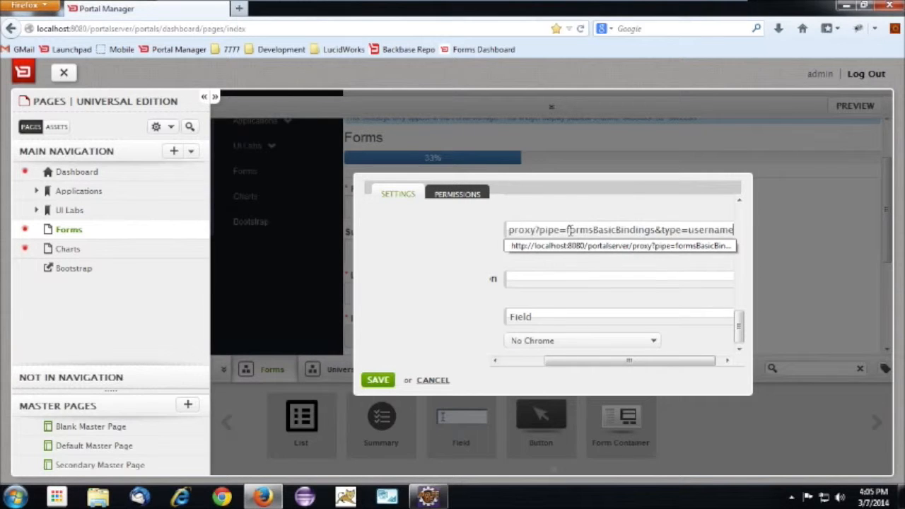
left_click(378, 379)
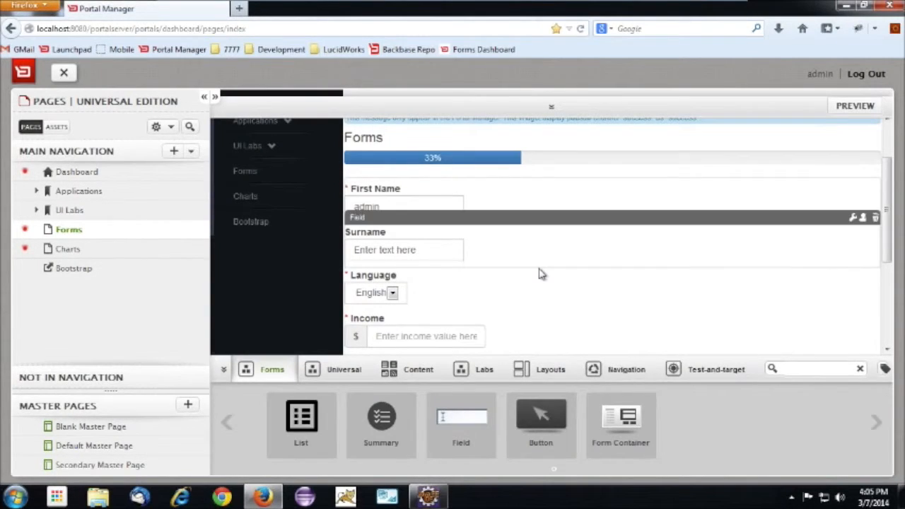
scroll(541, 272, "down", 2)
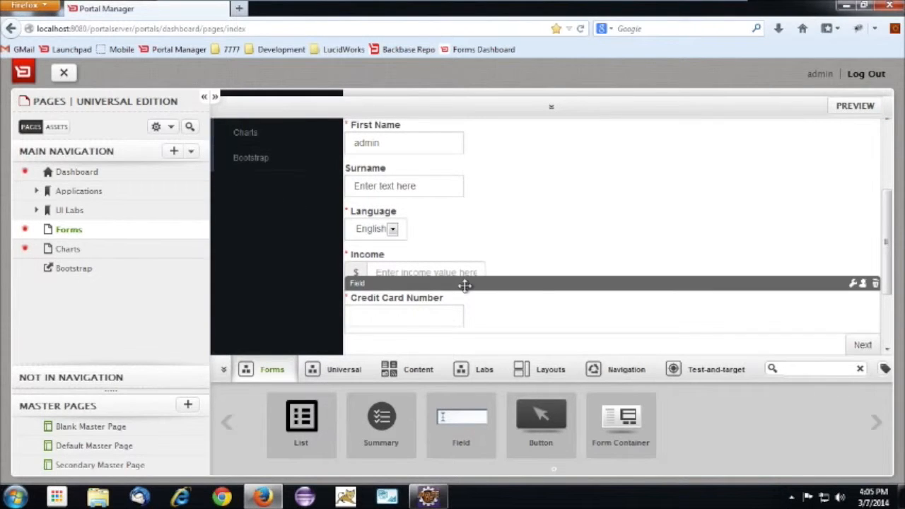
left_click(853, 284)
left_click_drag(738, 213, 738, 253)
left_click(645, 231)
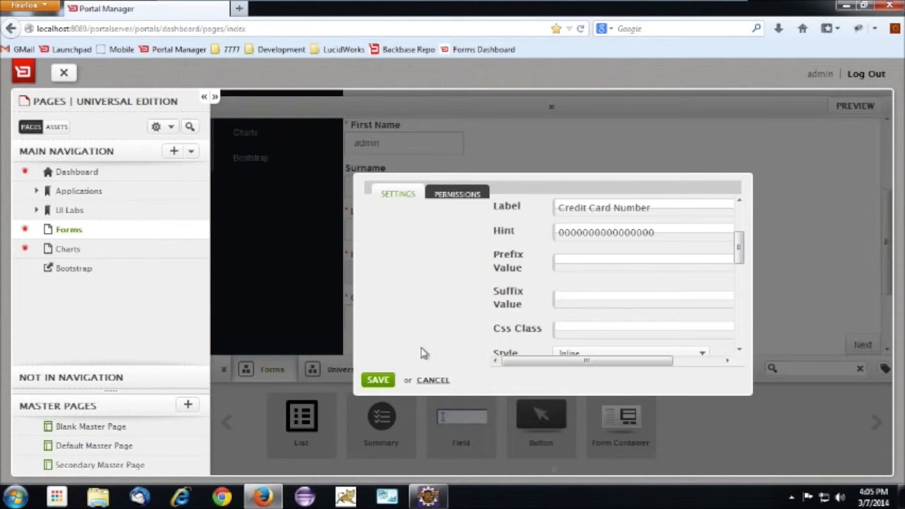
left_click(390, 381)
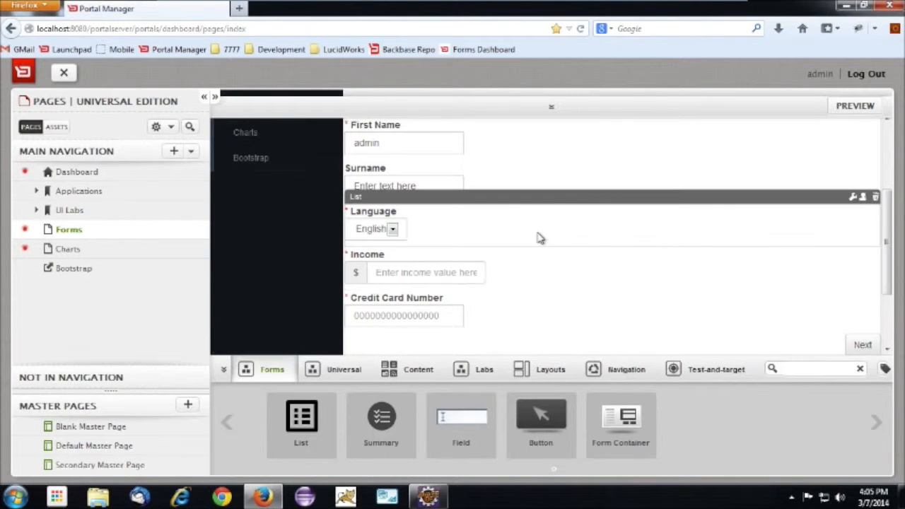
Review the fields on the form's page 1 and the buttons on the other pages, finishing on page 2
scroll(734, 233, "down", 3)
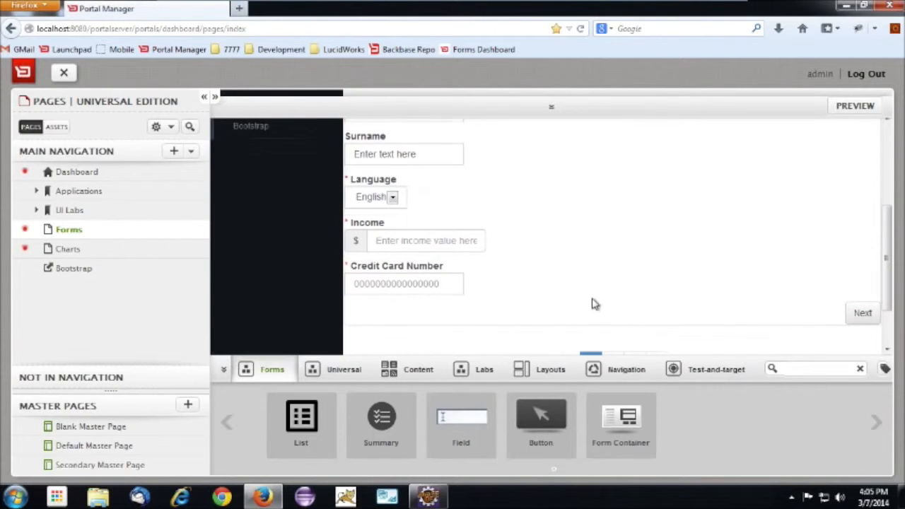
scroll(547, 242, "up", 5)
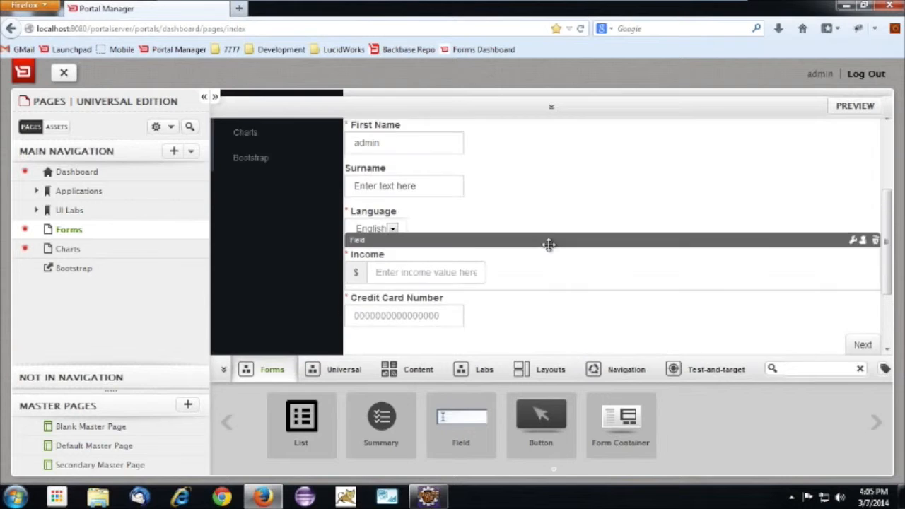
scroll(525, 249, "down", 5)
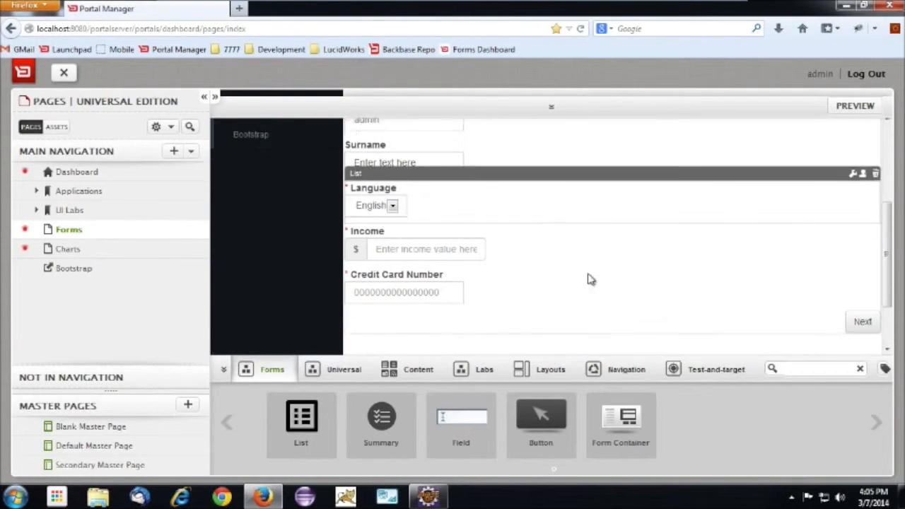
left_click(617, 306)
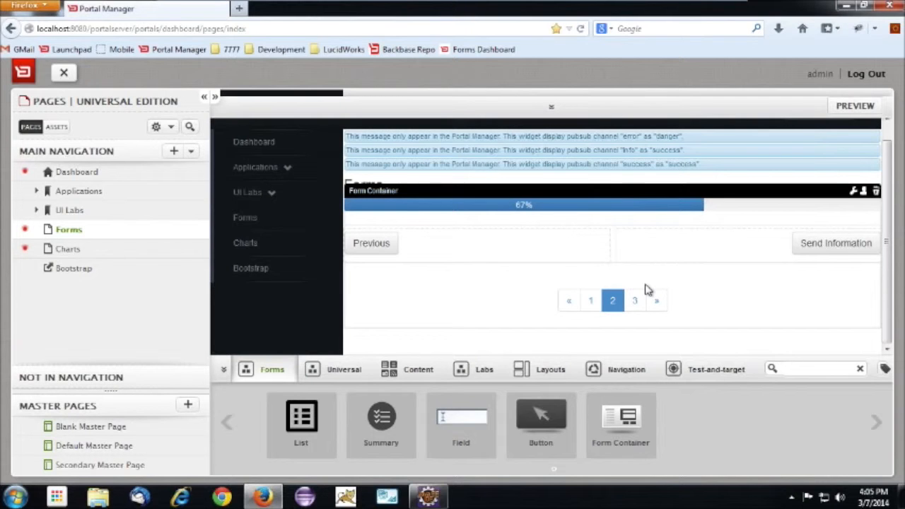
left_click(590, 300)
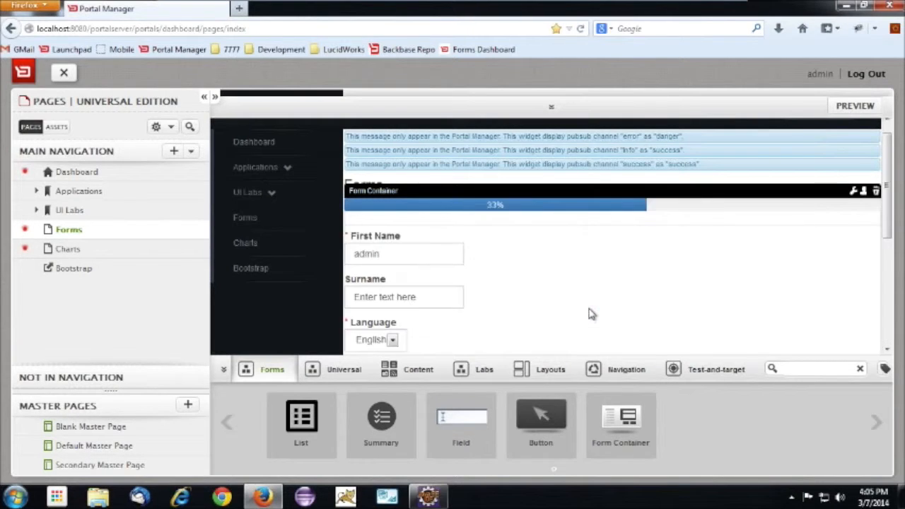
scroll(607, 272, "down", 3)
scroll(615, 280, "down", 2)
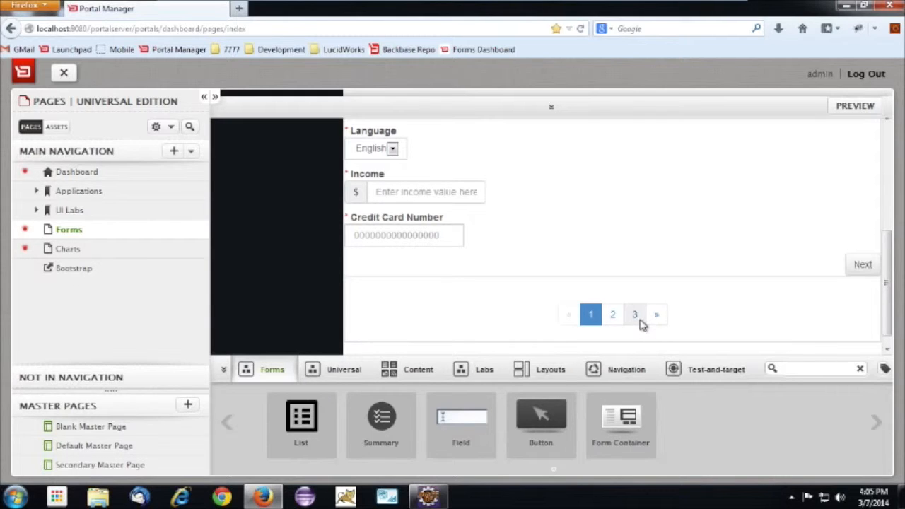
left_click(635, 316)
left_click(612, 304)
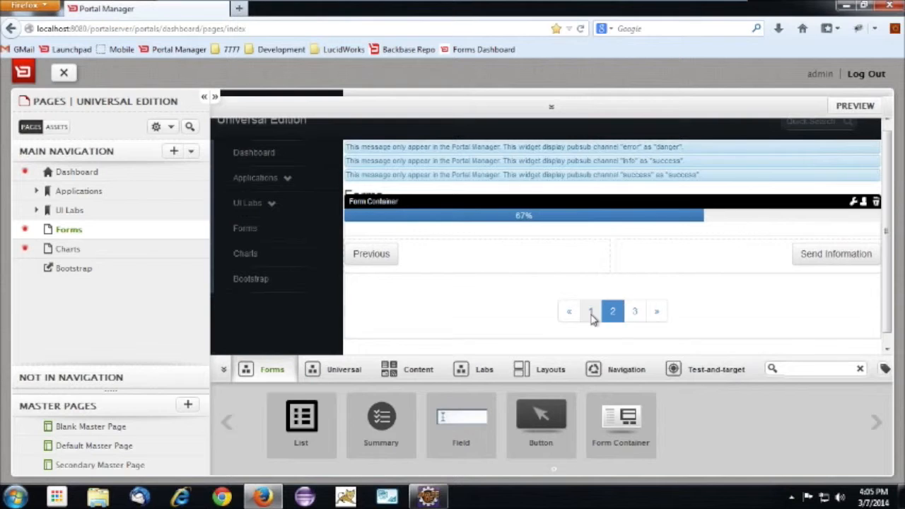
left_click(591, 313)
scroll(636, 314, "down", 3)
scroll(642, 314, "down", 1)
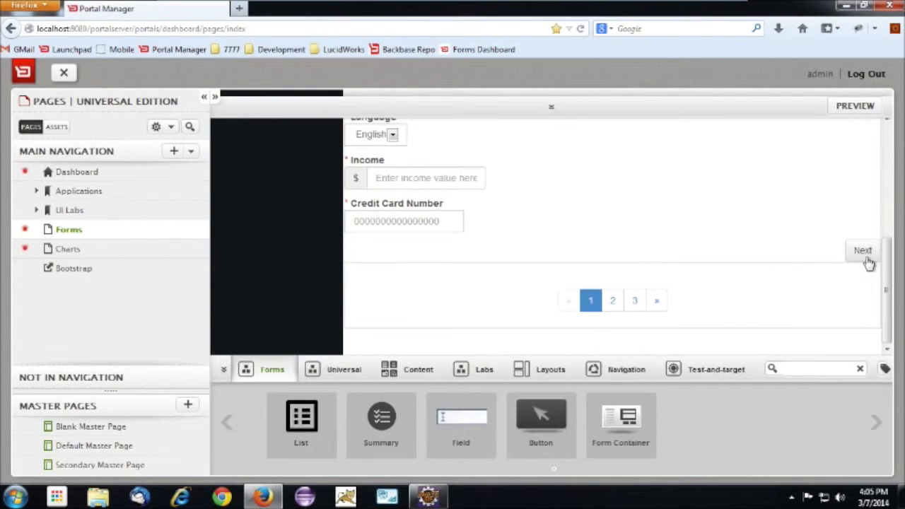
left_click(613, 301)
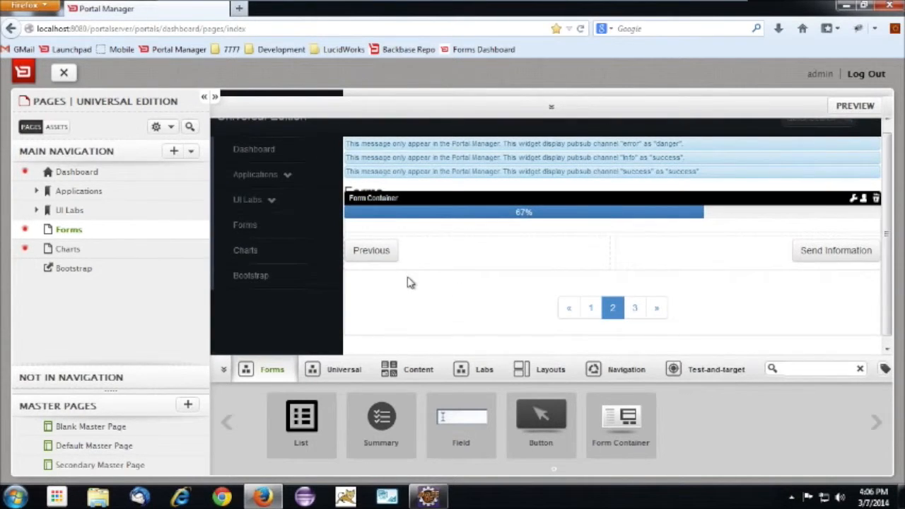
Add a Summary widget to the form's page 2 and a List widget above the Email a friend button on page 3
left_click_drag(381, 424, 541, 240)
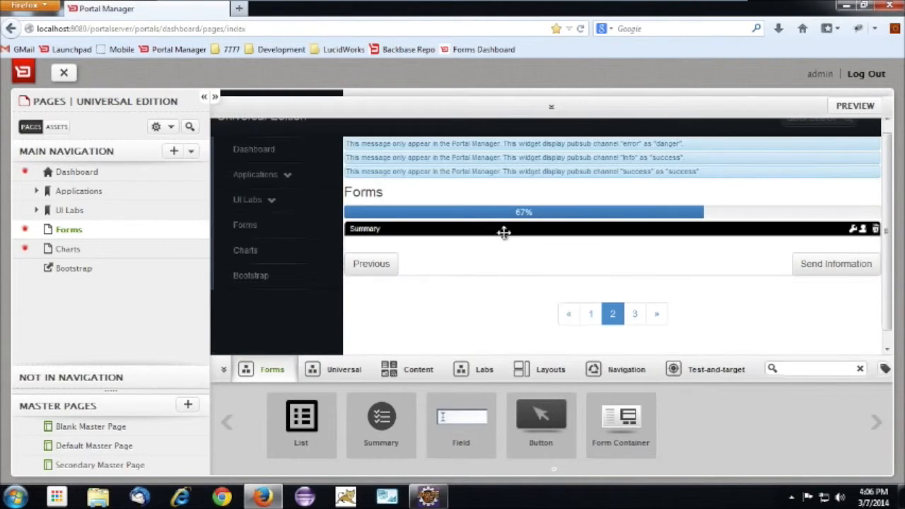
left_click(634, 321)
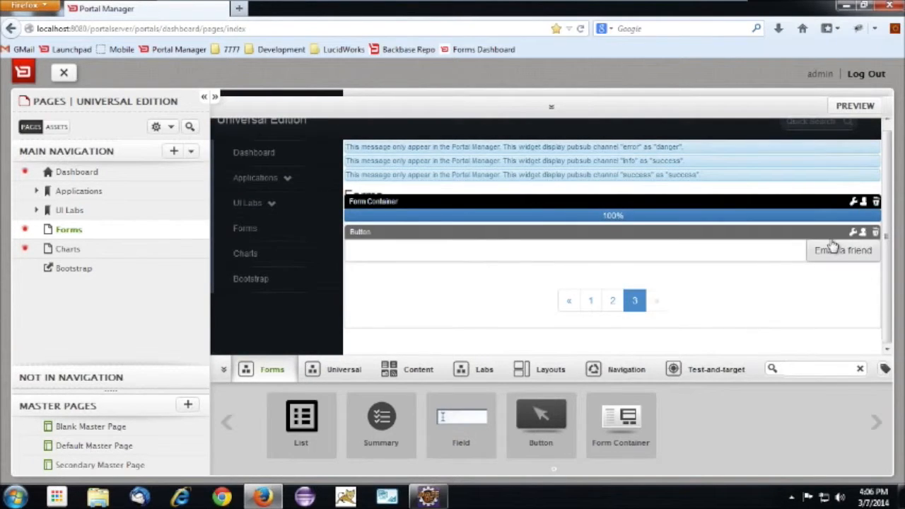
left_click_drag(297, 423, 508, 253)
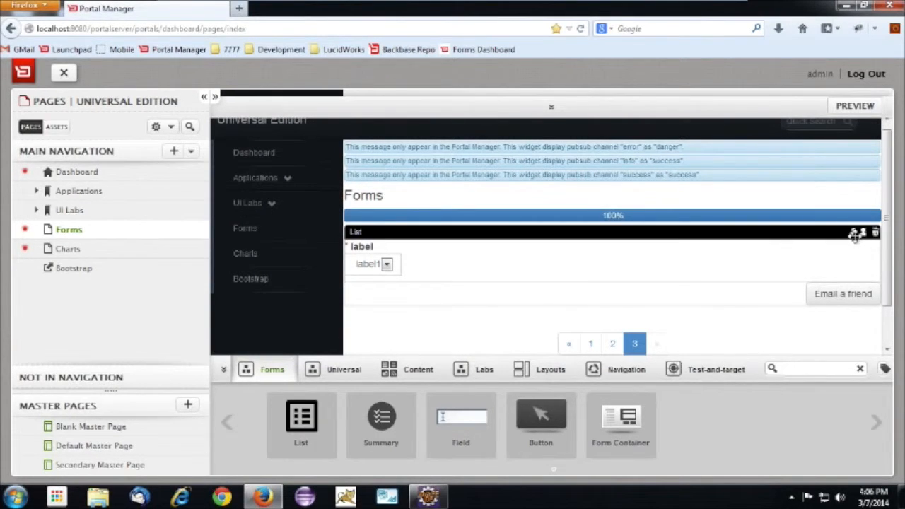
Name the new page 3 list toemail and set its label to "Send this information to a friend:"
left_click(853, 234)
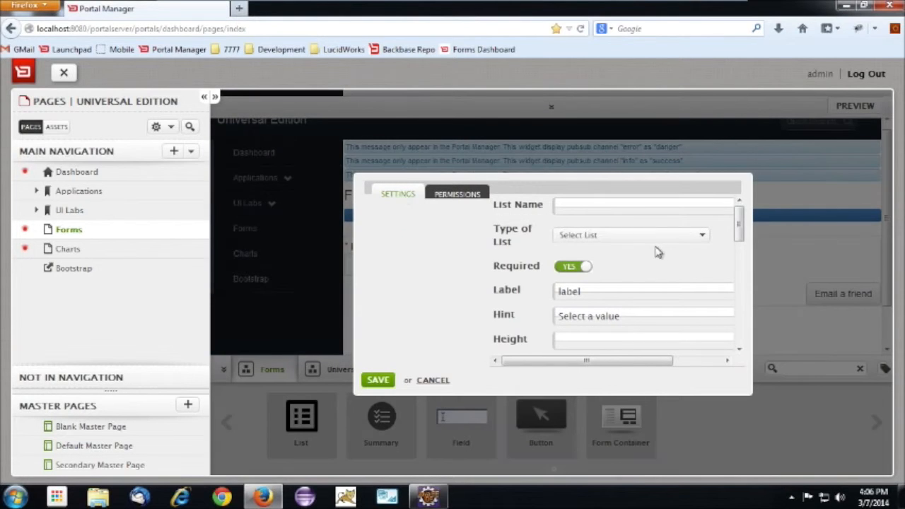
type("to")
left_click(574, 222)
scroll(741, 226, "down", 1)
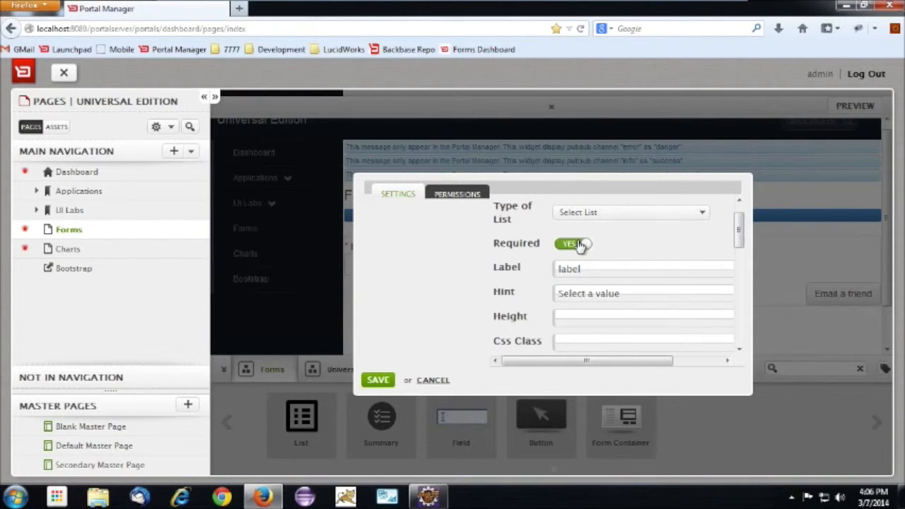
left_click_drag(600, 268, 530, 269)
type("E")
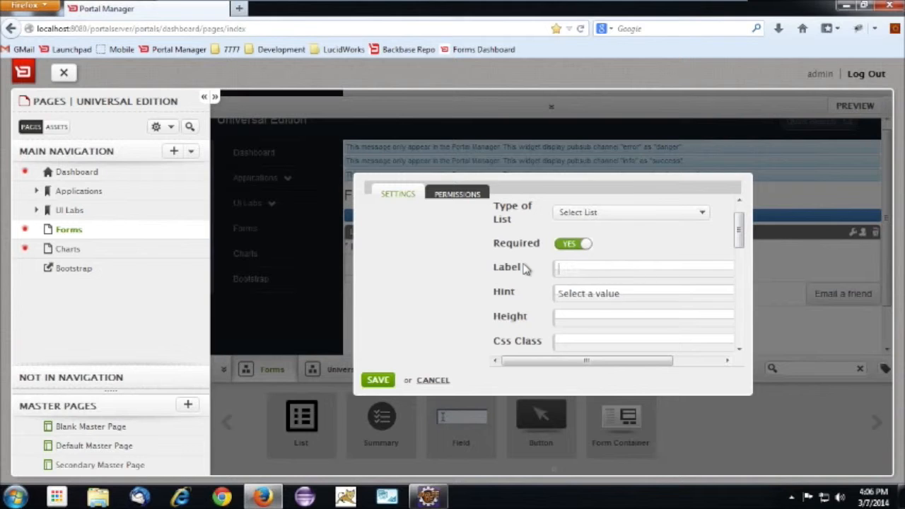
type("S")
key("Down")
key("Down")
key("Down")
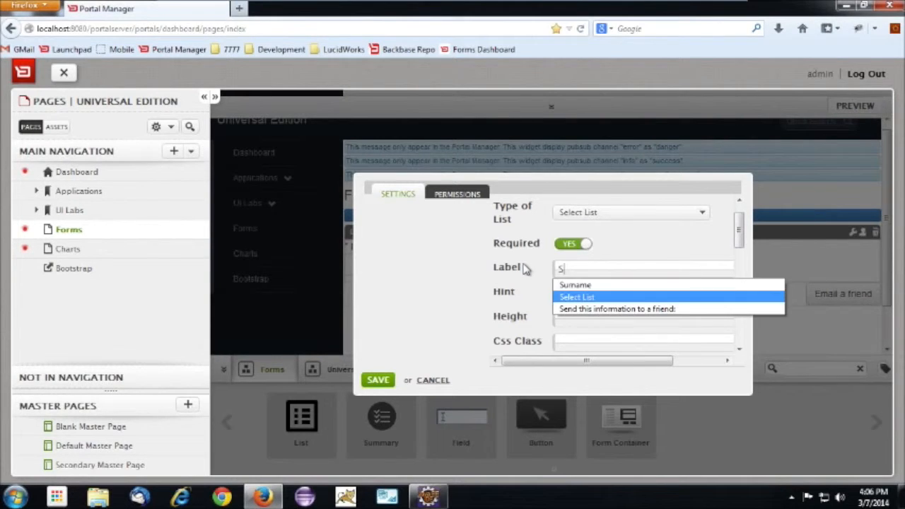
key("Return")
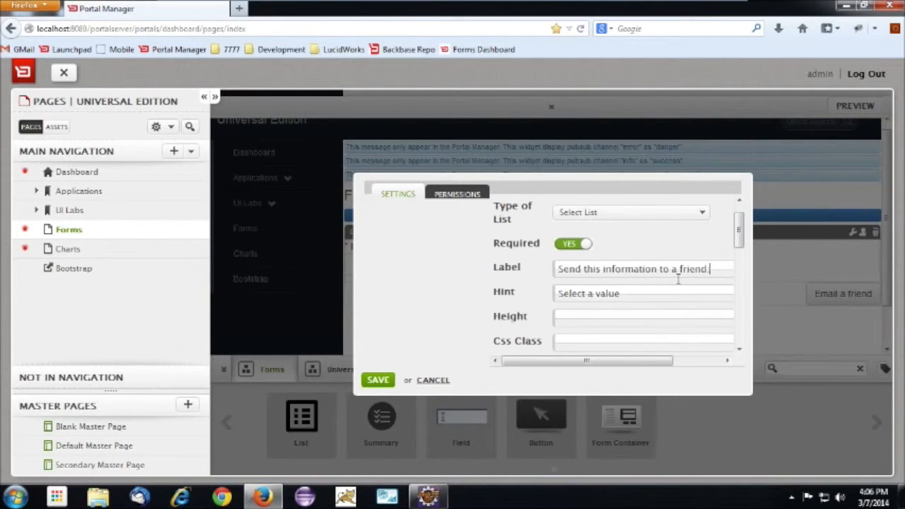
Set the list's hint to "Select a friend from list" and its type to Radios
scroll(737, 234, "down", 2)
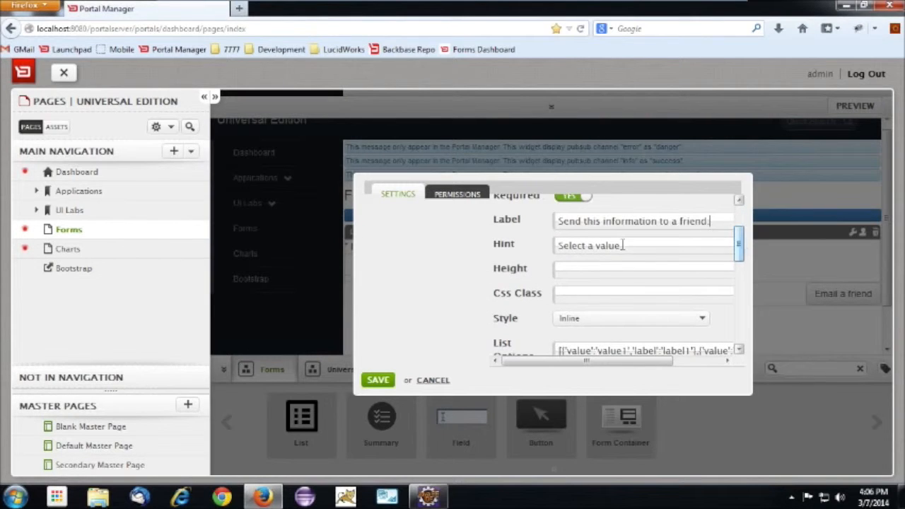
left_click_drag(618, 247, 587, 246)
type("a")
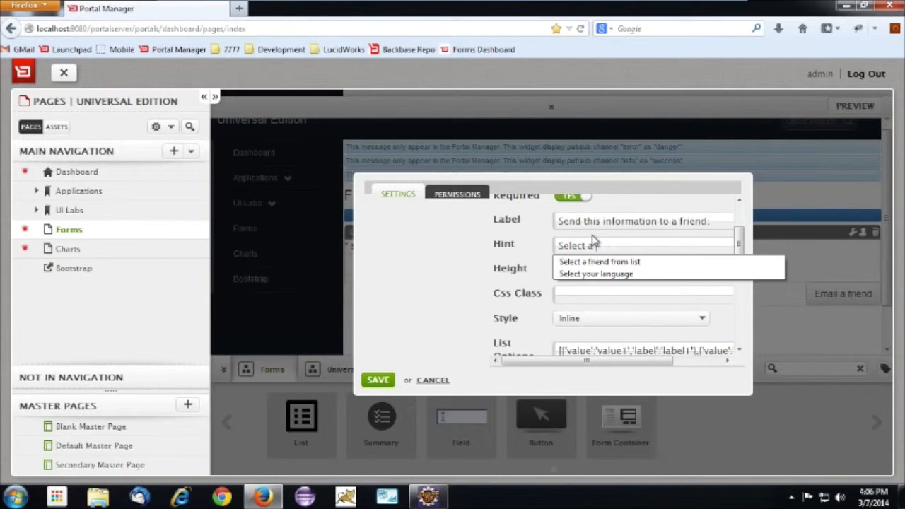
key("Return")
left_click_drag(738, 250, 738, 213)
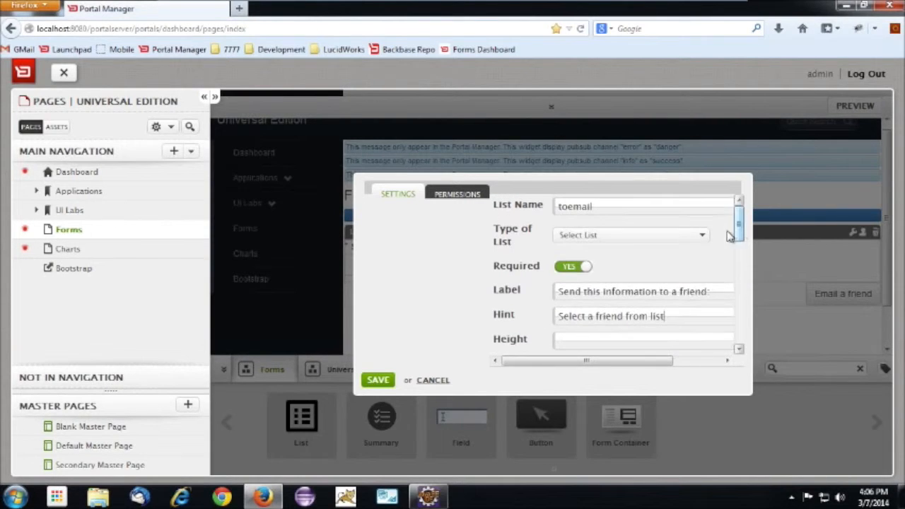
left_click(705, 235)
left_click(609, 290)
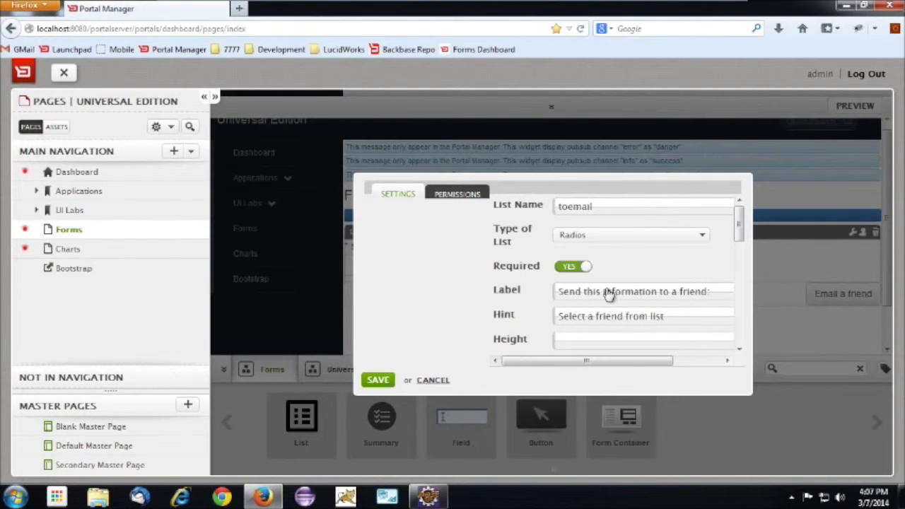
left_click_drag(741, 239, 742, 282)
triple_click(689, 268)
key("BackSpace")
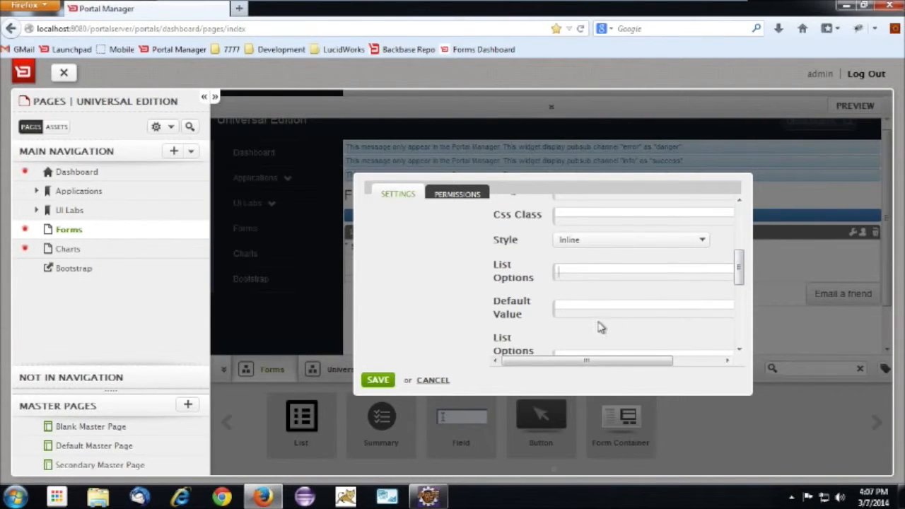
scroll(599, 332, "down", 3)
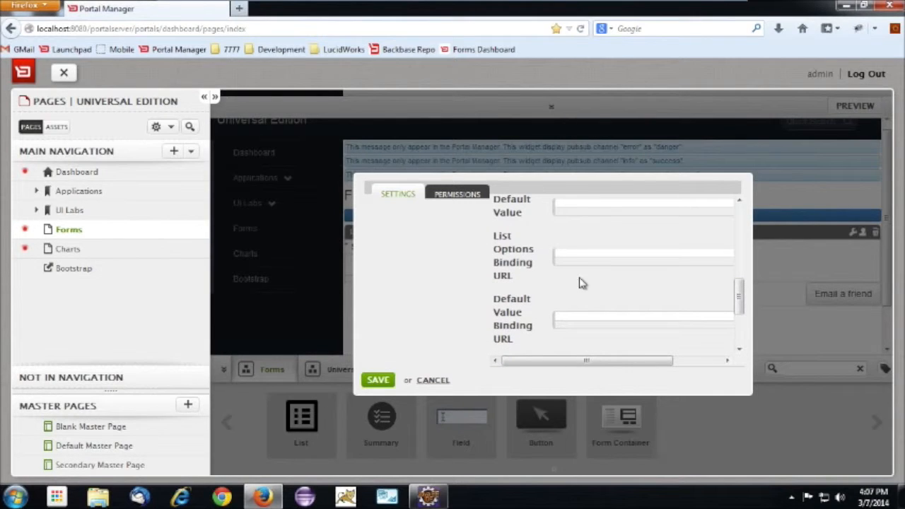
left_click(576, 256)
type("h")
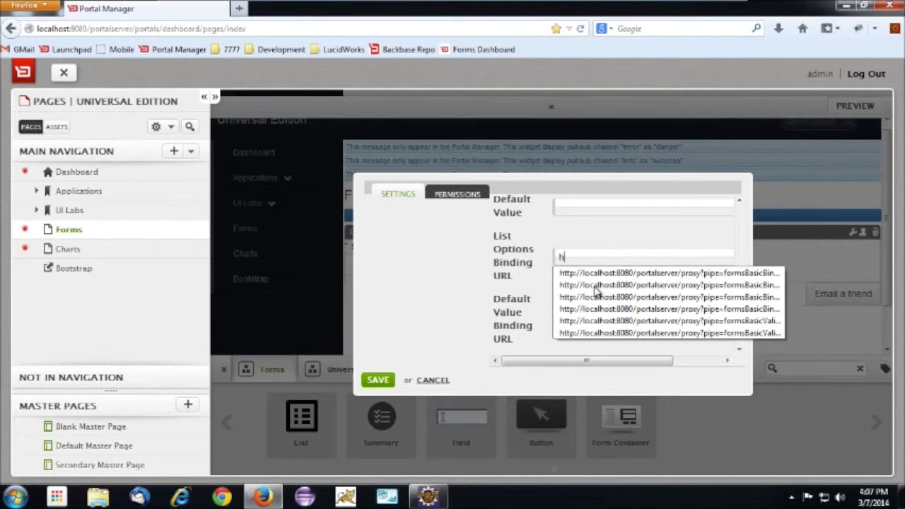
key("Down")
key("Return")
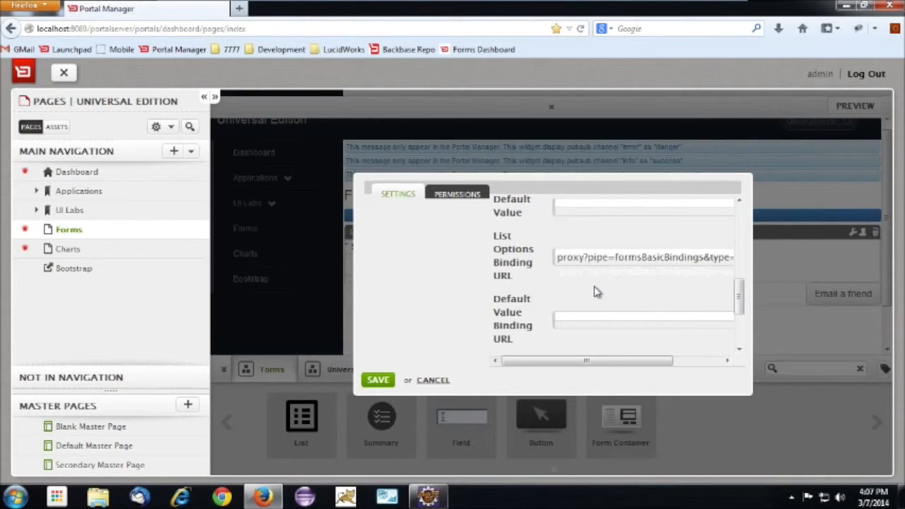
left_click_drag(746, 262, 764, 264)
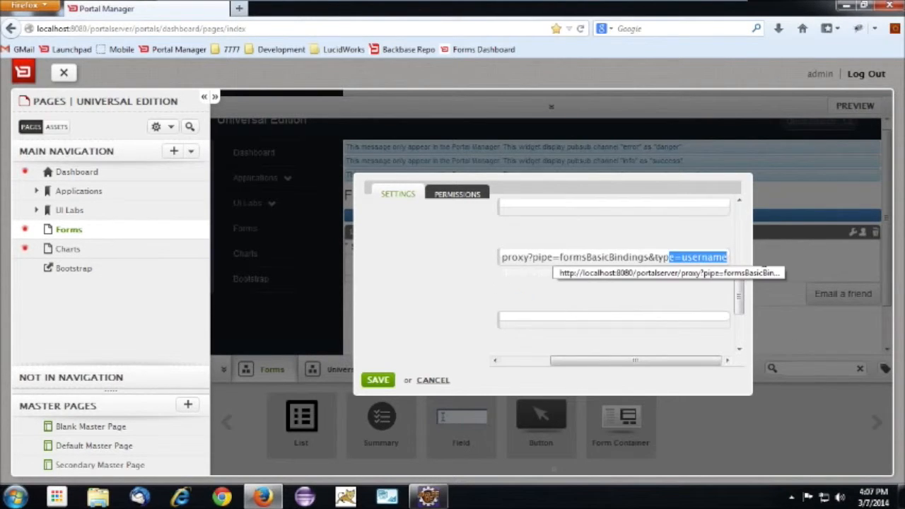
type("e=co")
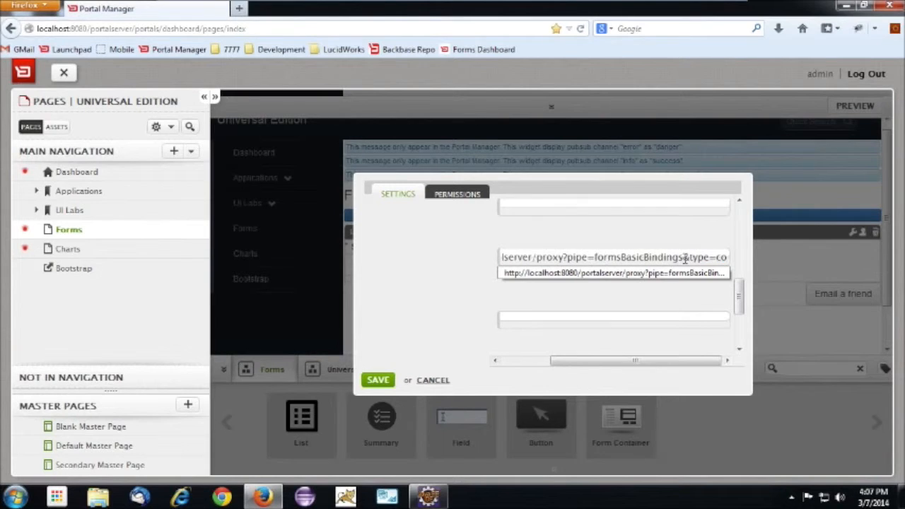
type("ntacts")
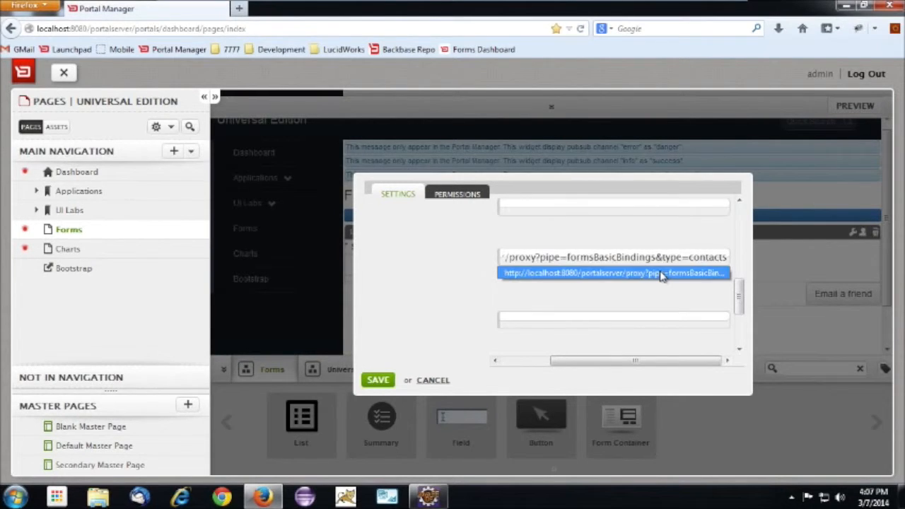
left_click(661, 274)
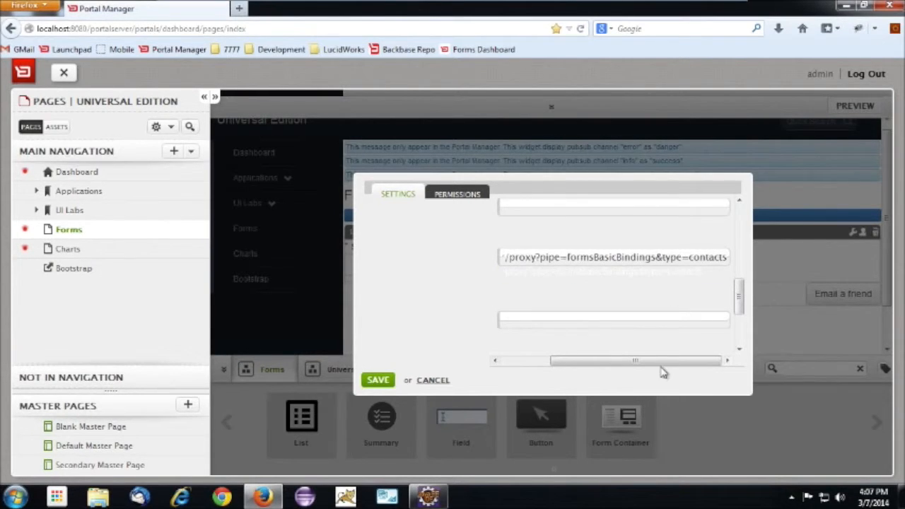
Clear the list's data validation URL and save the settings
left_click_drag(575, 362, 529, 362)
left_click_drag(738, 291, 739, 322)
left_click(623, 280)
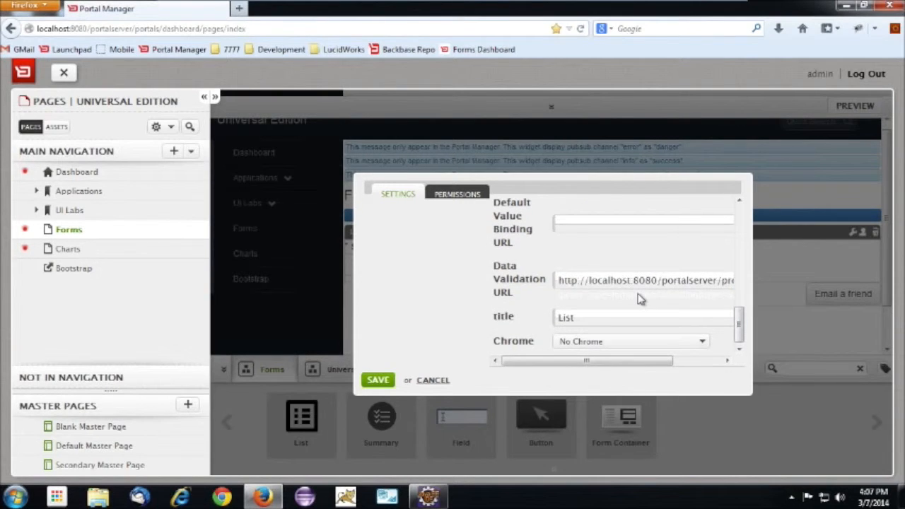
key("ctrl+a")
key("BackSpace")
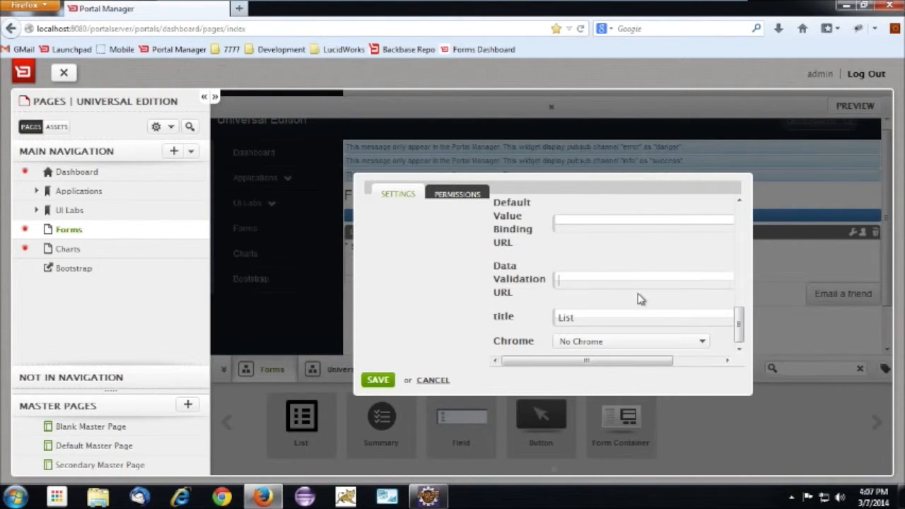
left_click(379, 382)
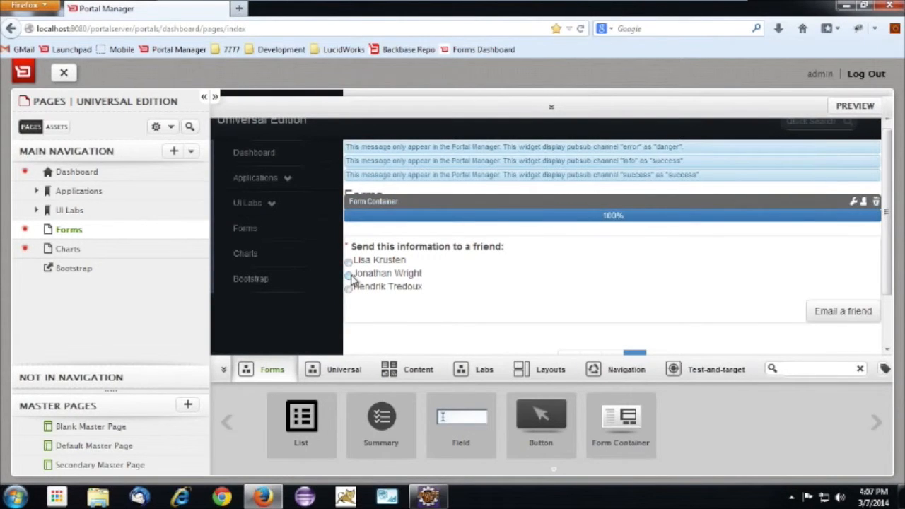
Test the friend list's radio options by choosing the second contact and switching to the first
left_click(350, 275)
left_click(347, 261)
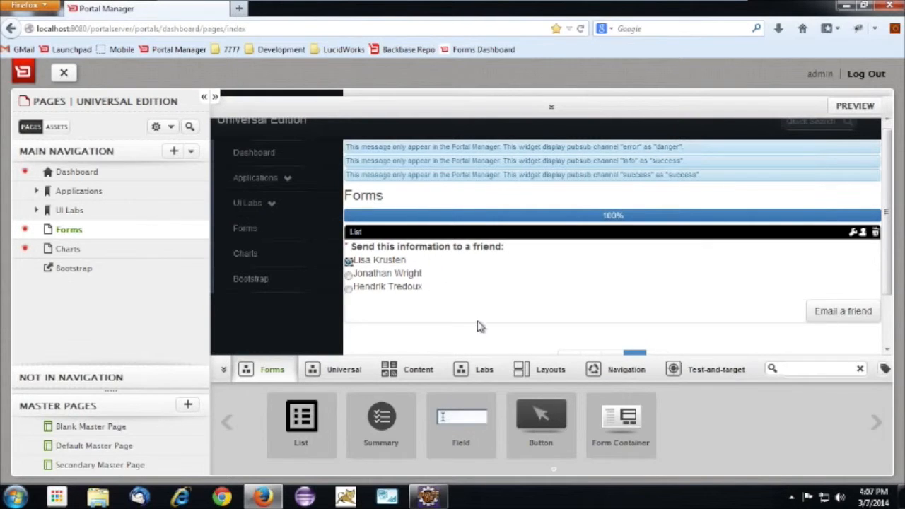
Open the Forms page in a new browser tab and try to advance from page 1 with Income and Credit Card Number empty
mouse_move(199, 231)
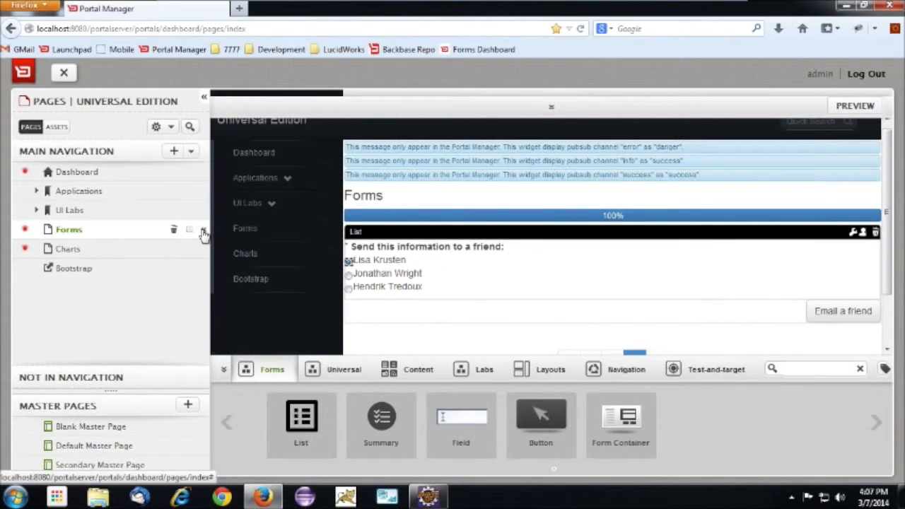
left_click(203, 233)
left_click(456, 239)
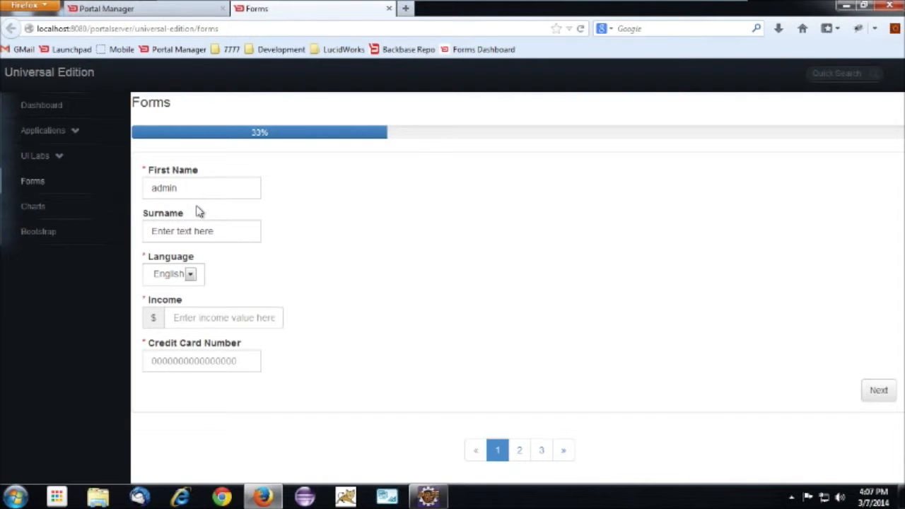
left_click(882, 391)
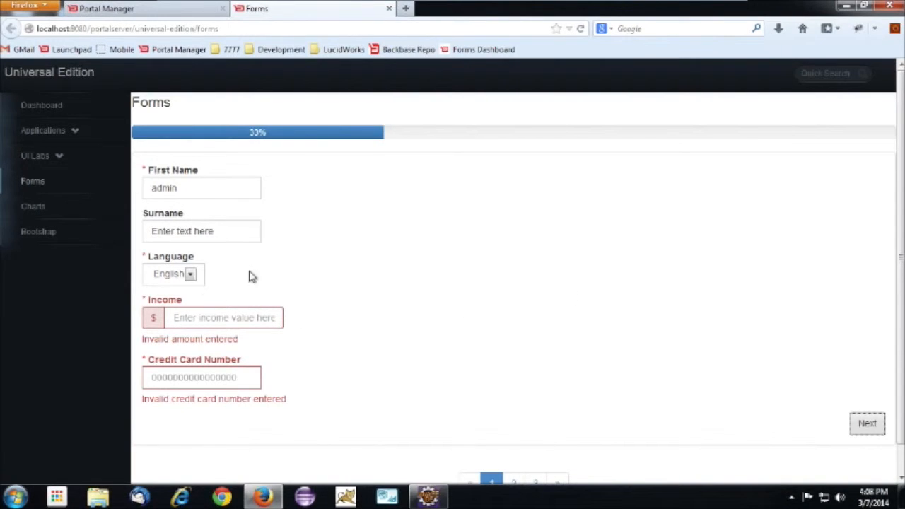
Set the Income field to 10.00 and leave the field to validate it
left_click(228, 323)
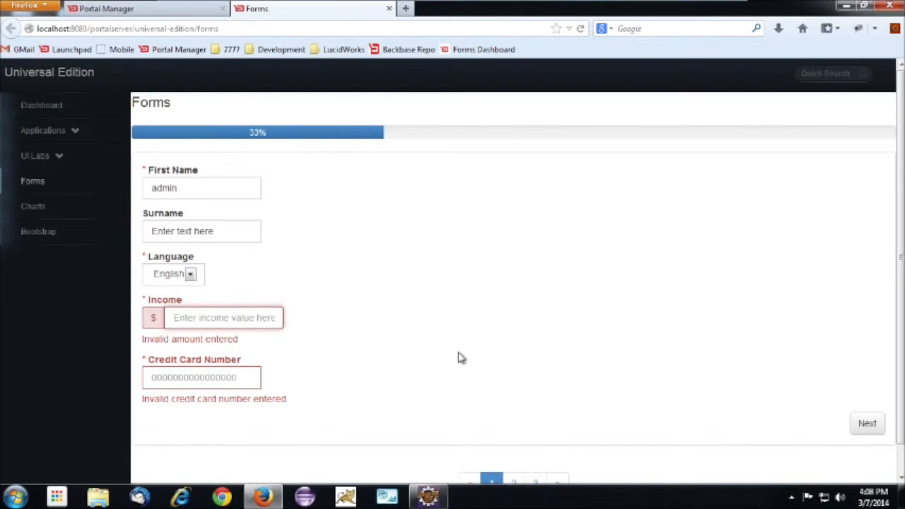
type("1")
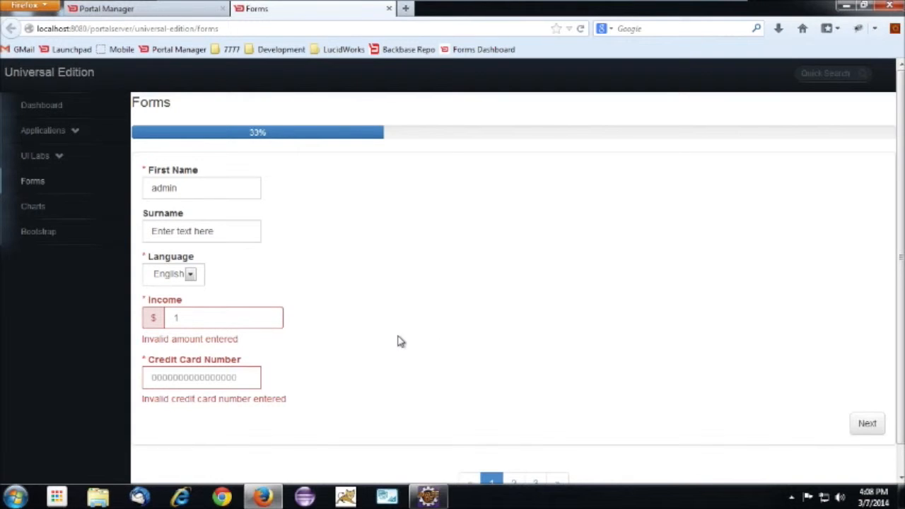
left_click(215, 385)
left_click(200, 318)
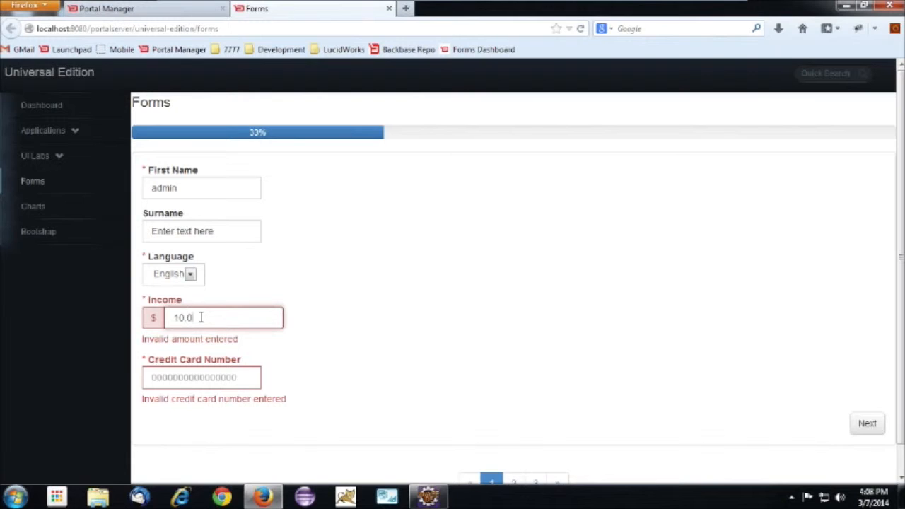
left_click(429, 338)
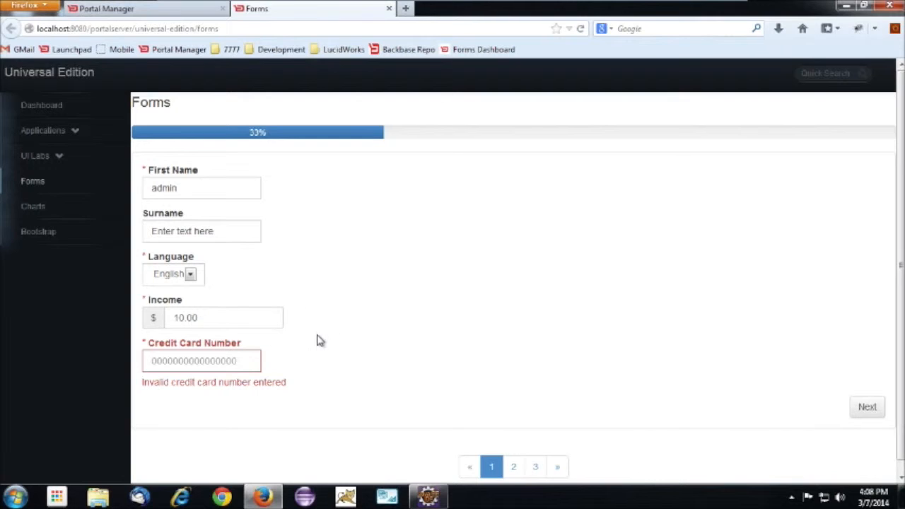
Test the Credit Card Number field's validation with a one-digit entry, a single letter and one digit again
left_click(229, 360)
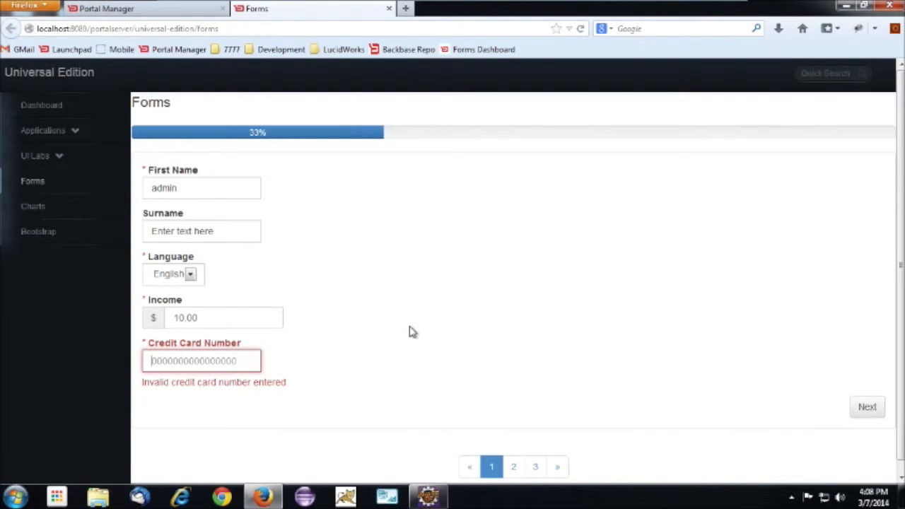
type("1")
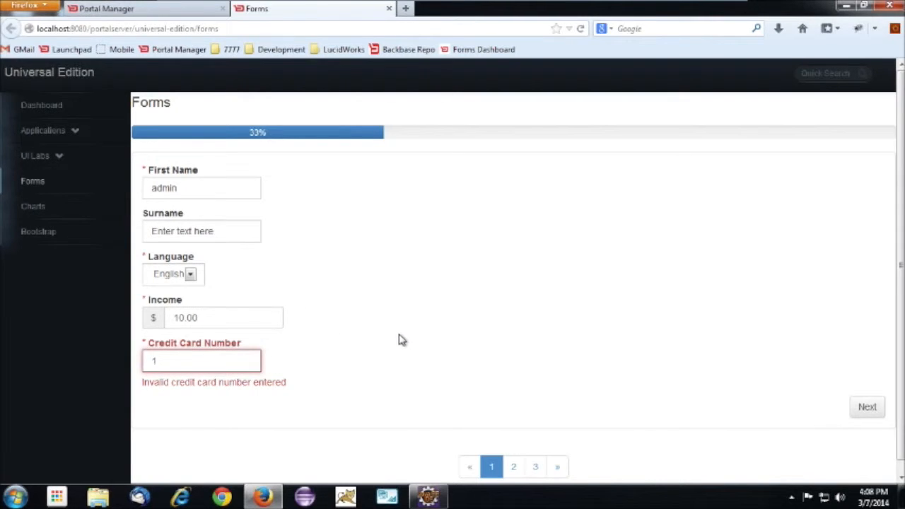
left_click(398, 340)
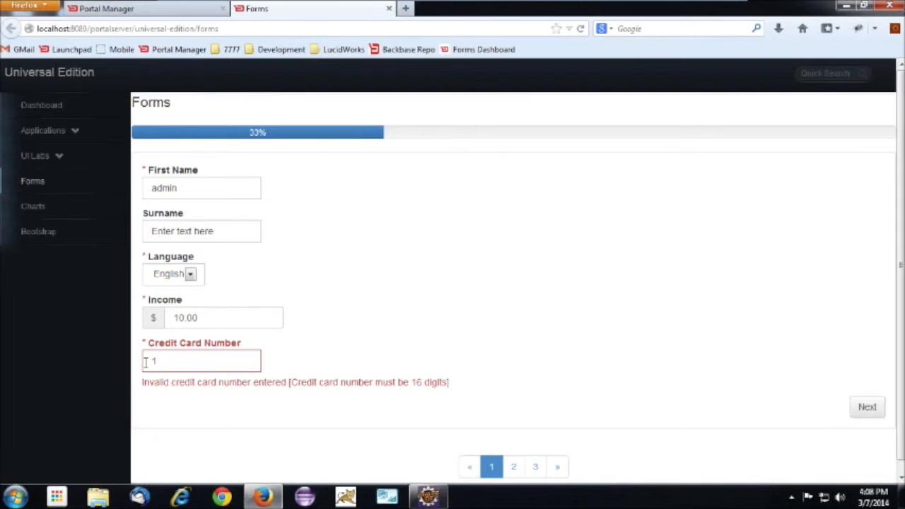
left_click_drag(145, 362, 153, 362)
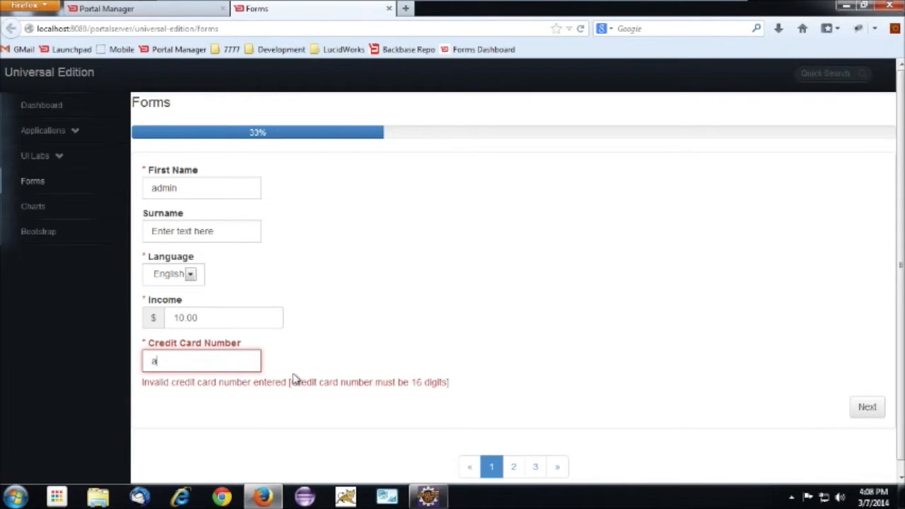
left_click_drag(155, 361, 140, 360)
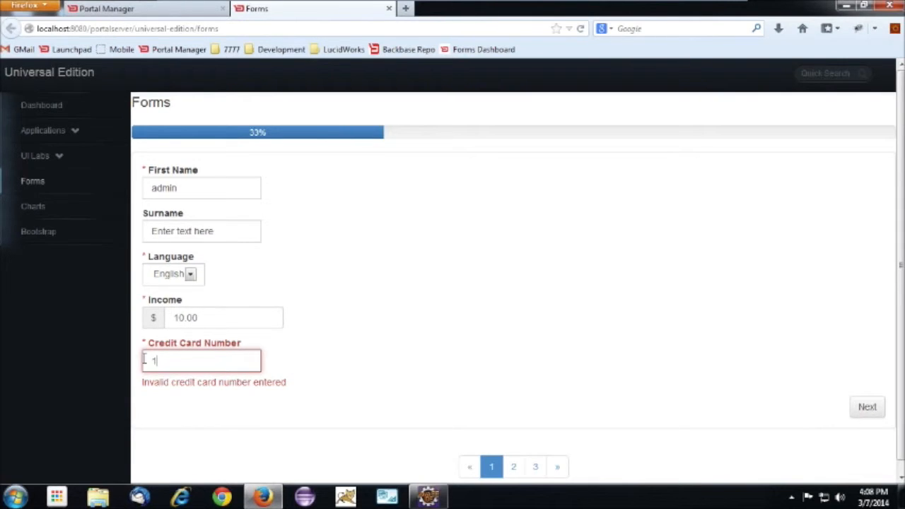
left_click(229, 399)
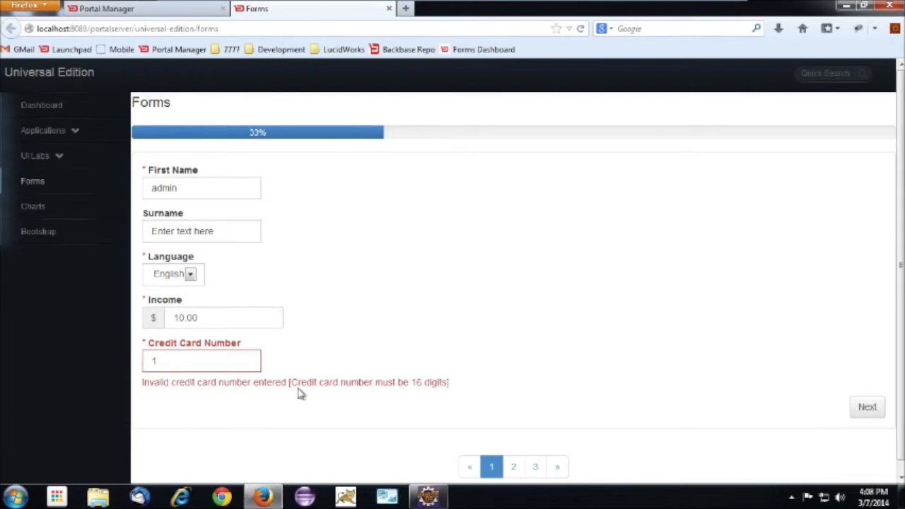
Complete the Credit Card Number field with a full-length card number and advance the form to page 2
left_click(200, 364)
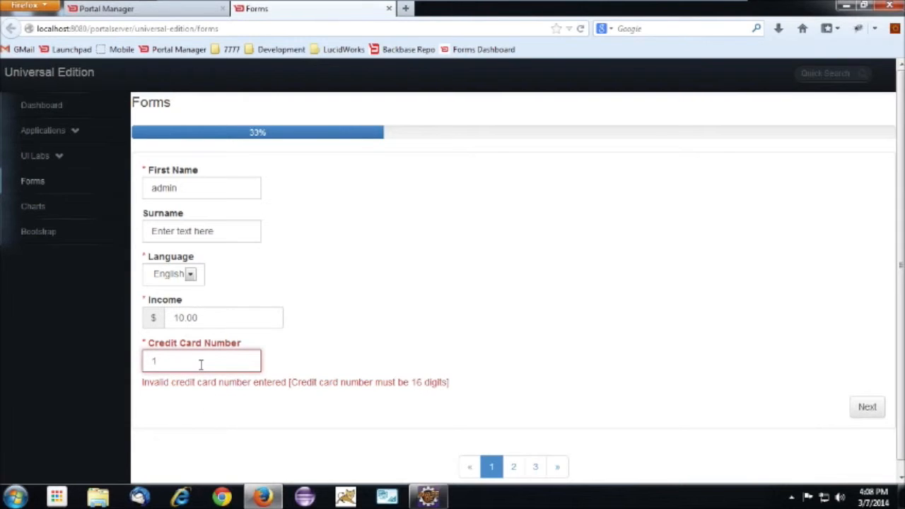
type("56789123456782345")
left_click(289, 366)
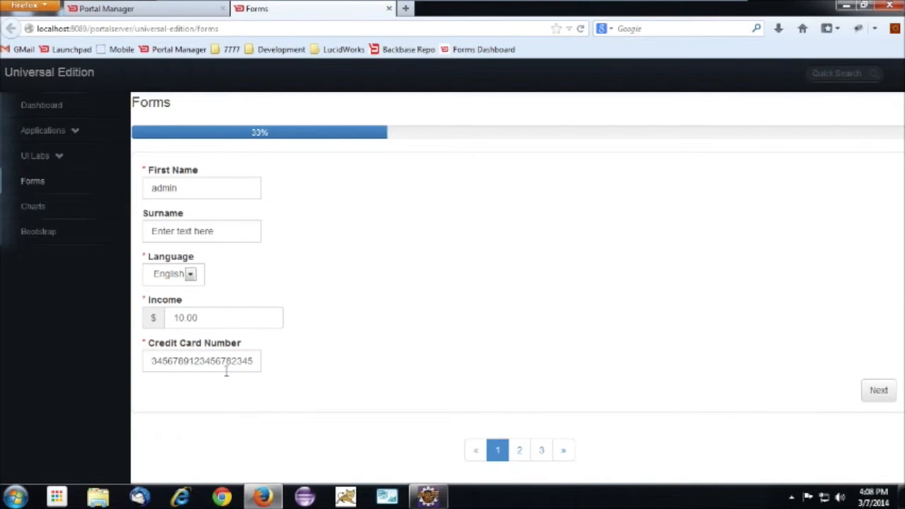
left_click(876, 392)
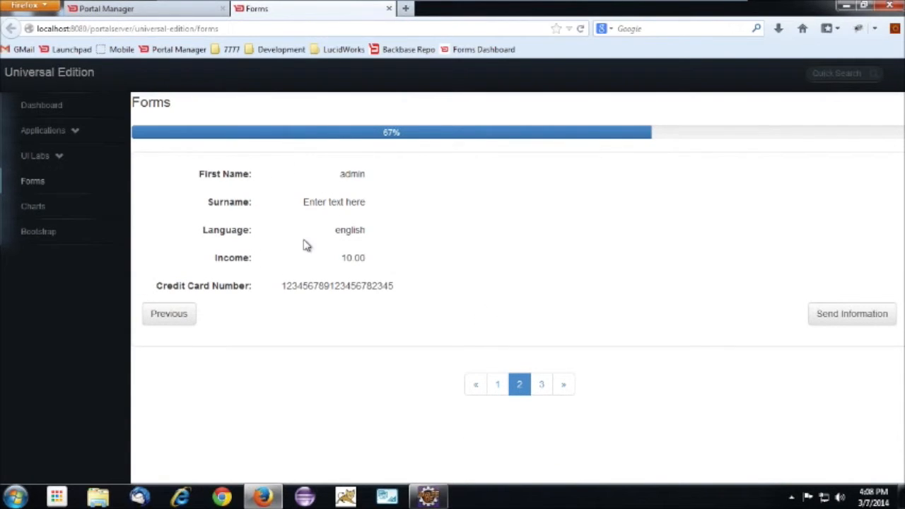
Send the summary information, switch to Eclipse and examine the submitted field values in an enlarged server console
left_click(846, 322)
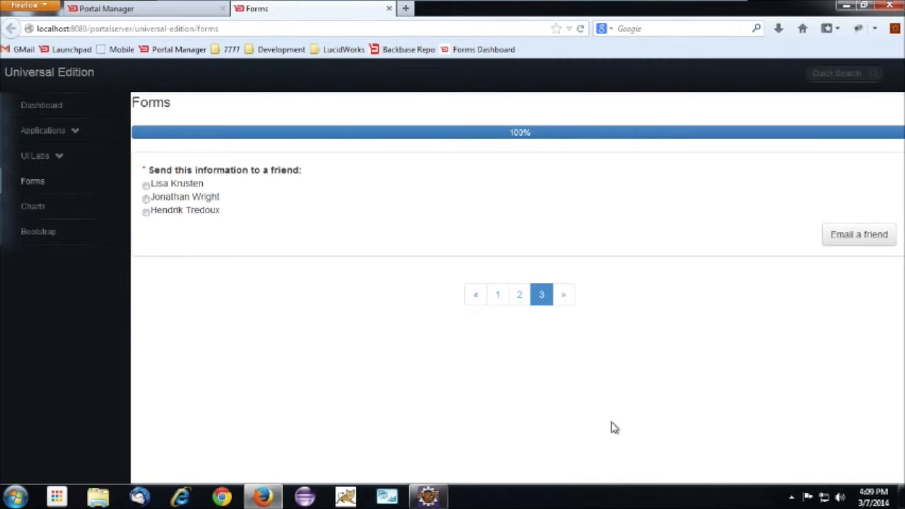
left_click(445, 498)
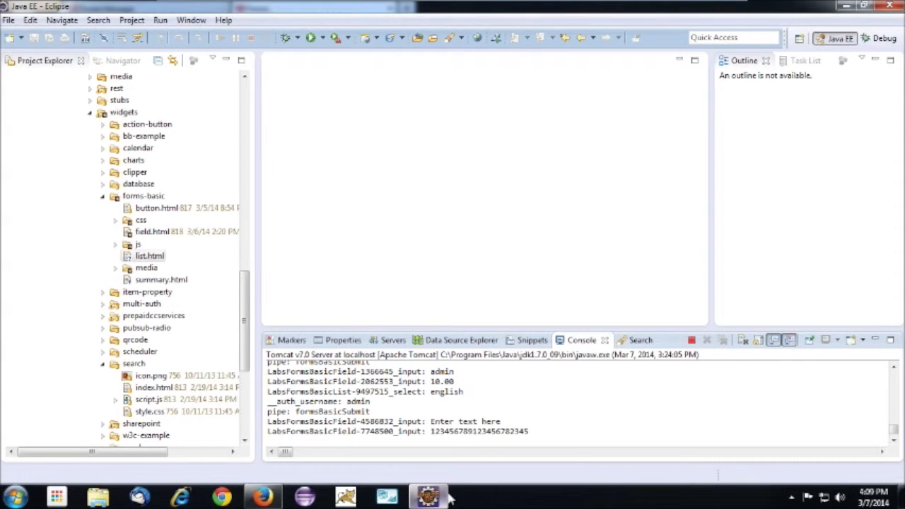
left_click_drag(509, 334, 514, 272)
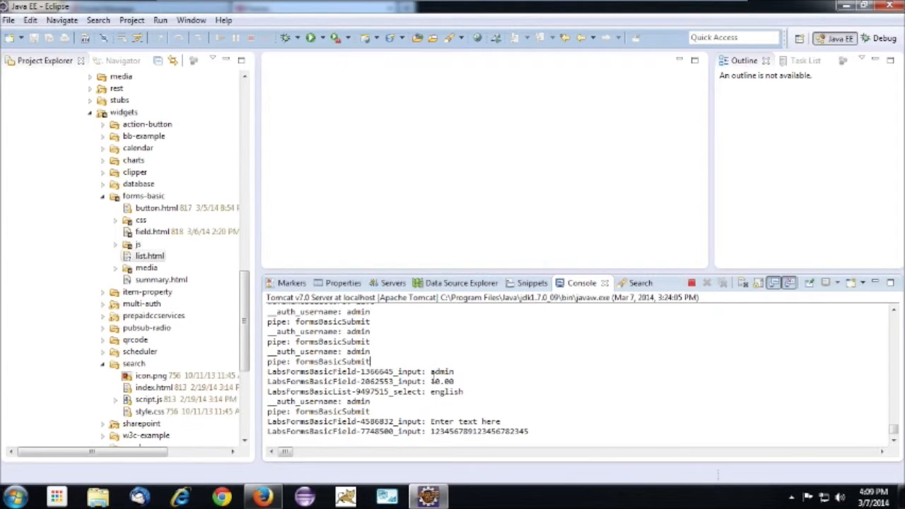
left_click_drag(269, 373, 532, 432)
left_click(567, 428)
Return to the Forms page in Firefox, revisit the page 2 summary, and email the information to the third contact on page 3
left_click(263, 497)
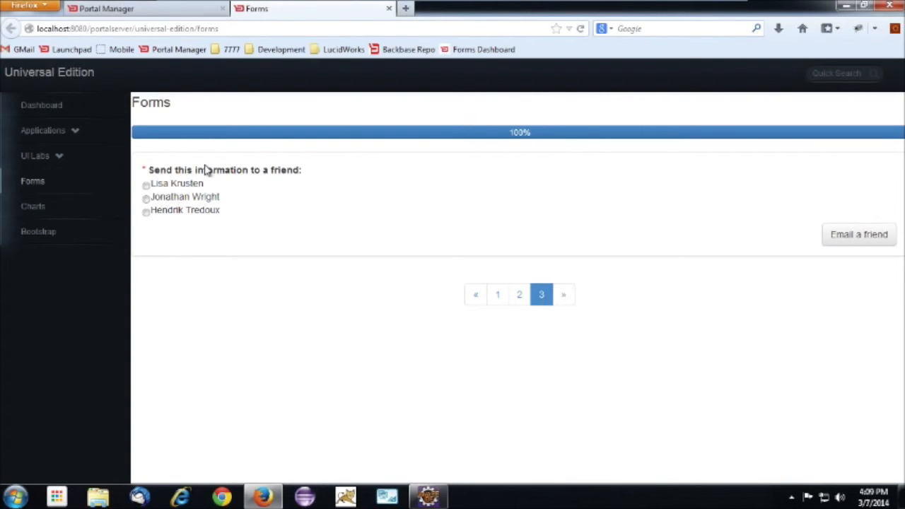
left_click(527, 300)
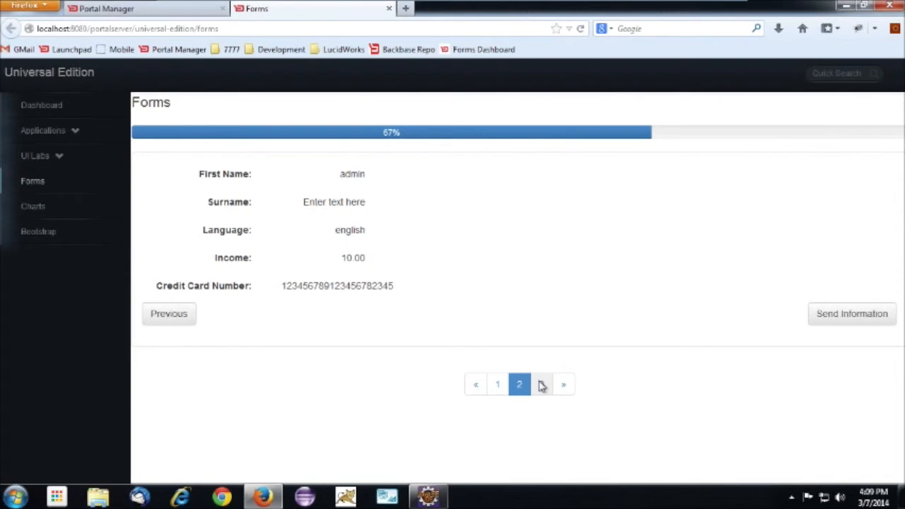
left_click(542, 389)
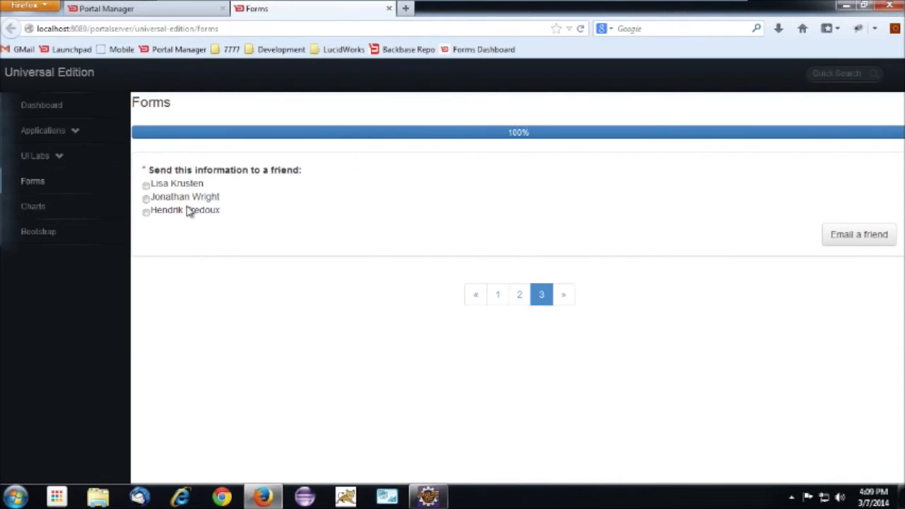
left_click(146, 199)
left_click(146, 212)
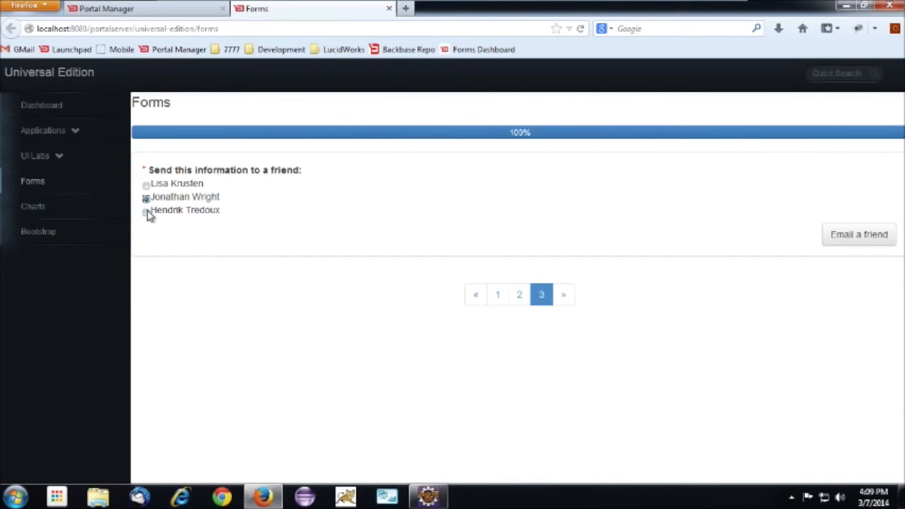
left_click(857, 238)
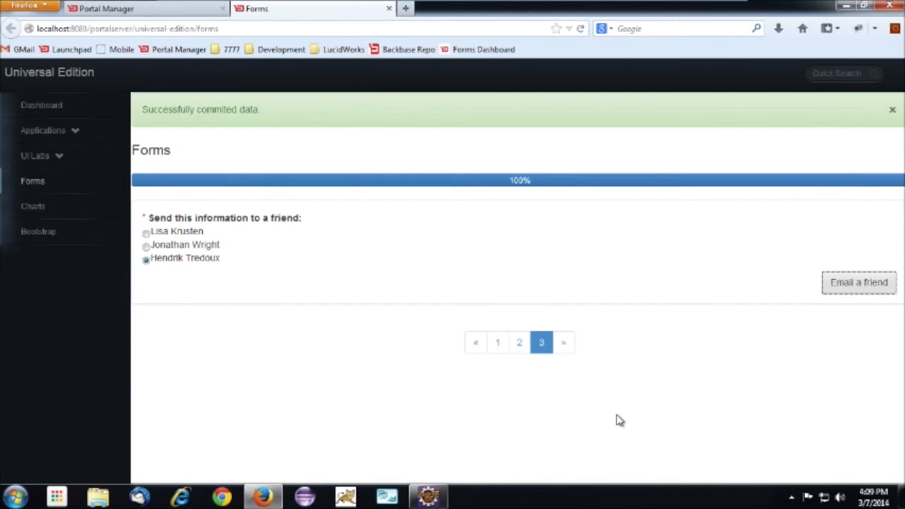
left_click(427, 496)
double_click(290, 429)
left_click_drag(309, 429, 419, 429)
left_click(422, 428)
left_click_drag(323, 412, 260, 401)
left_click(462, 371)
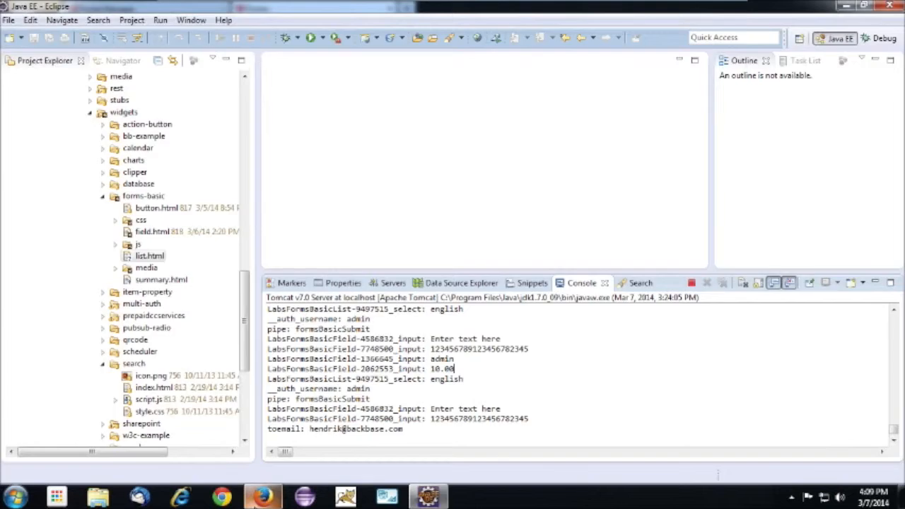
Switch back to the Forms page in Firefox and leave the remote session for the local desktop
key("alt+Tab")
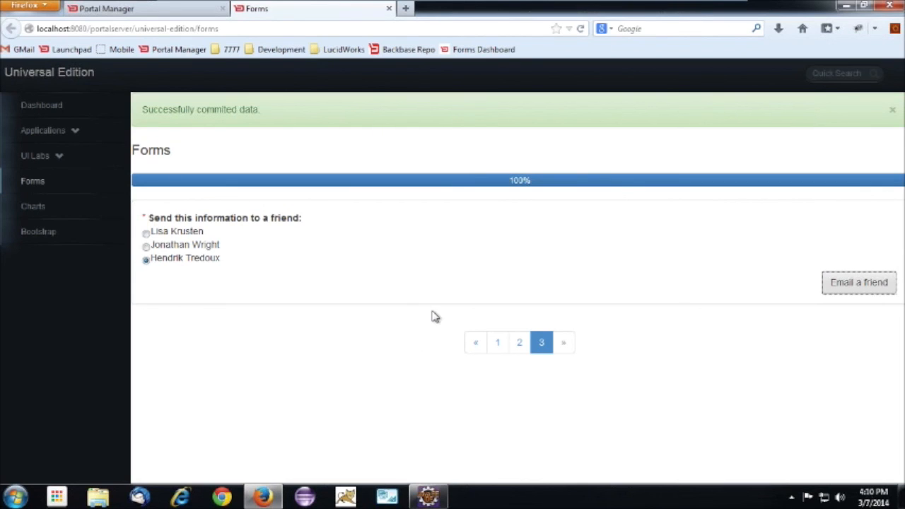
left_click(705, 5)
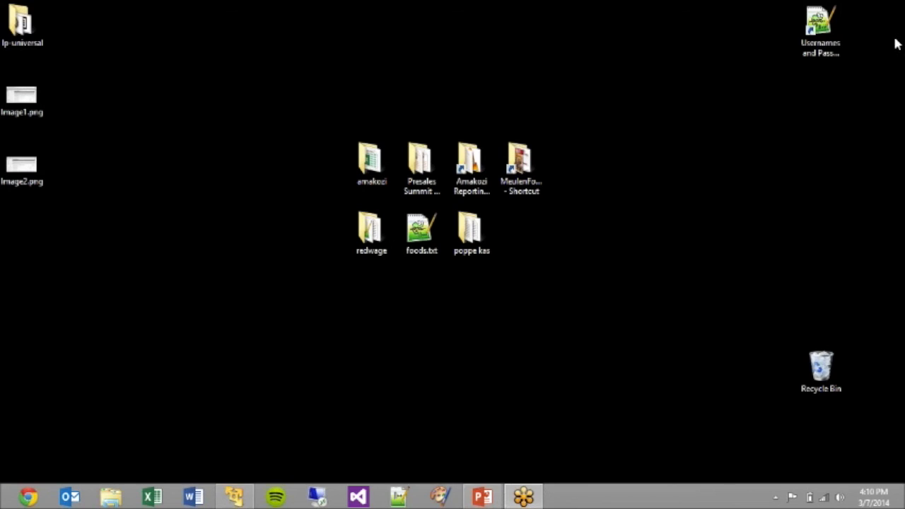